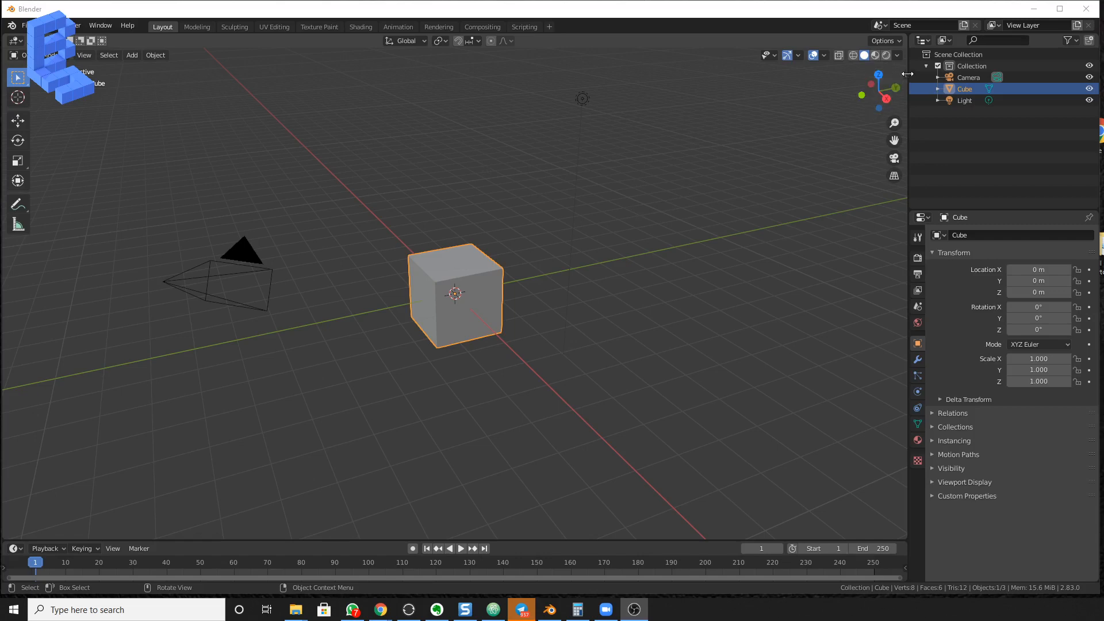
{"action": "left_click", "coordinate": [907, 74]}
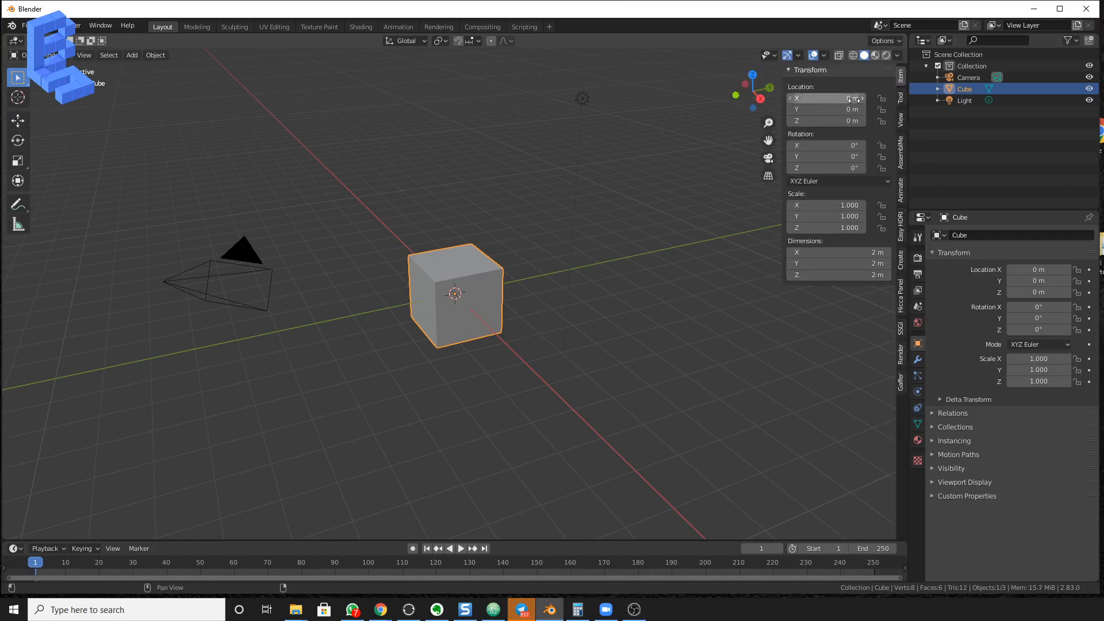
{"action": "left_click", "coordinate": [676, 112]}
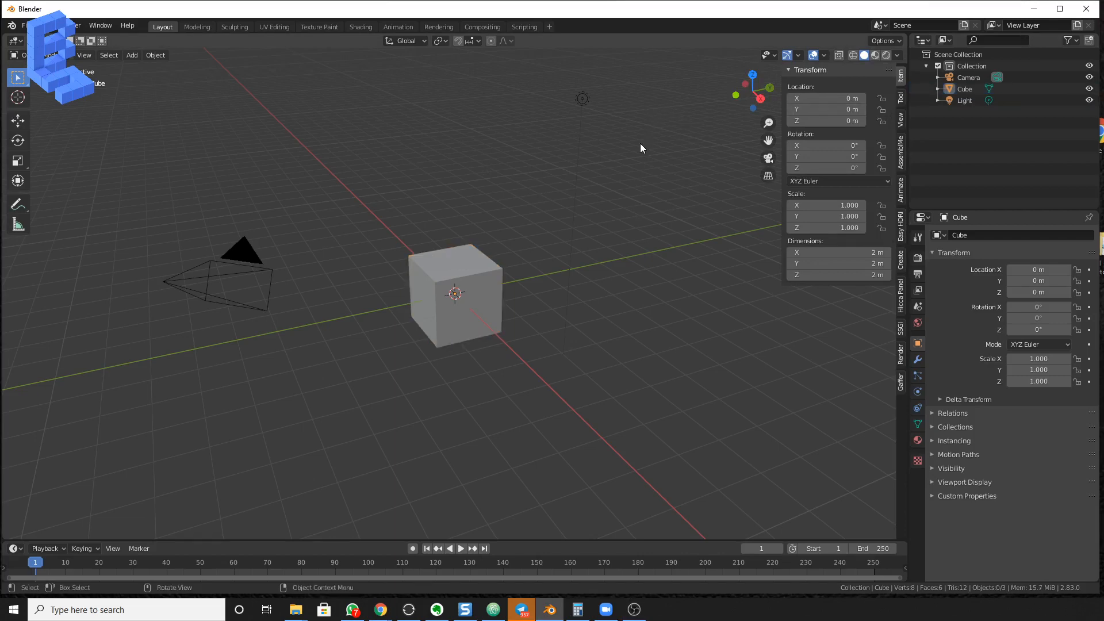
{"action": "key", "text": "n"}
{"action": "key", "text": "n"}
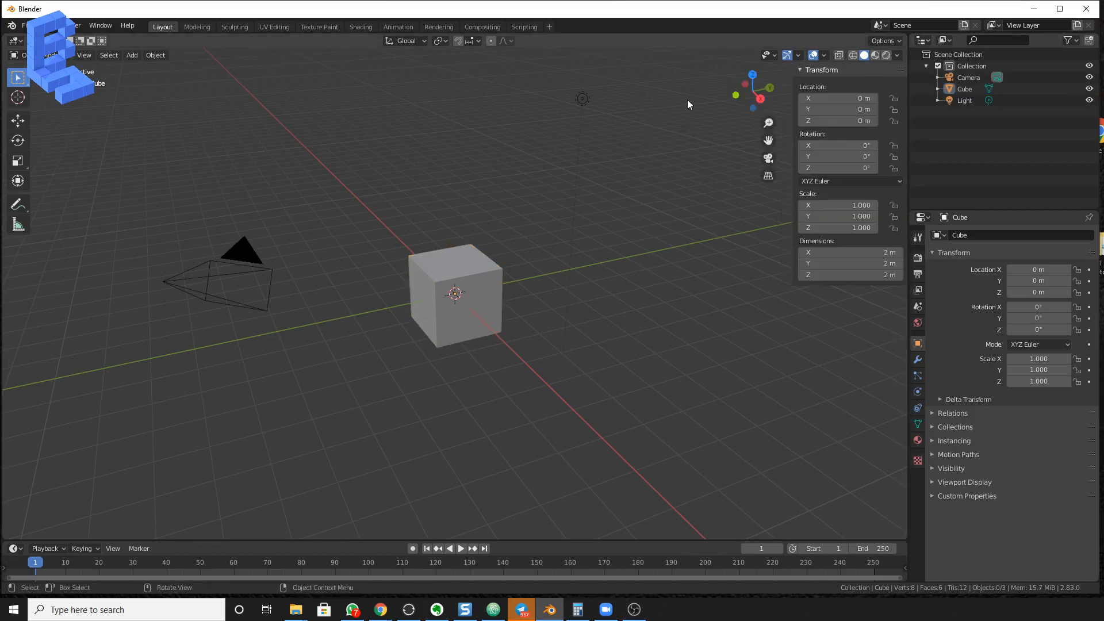
{"action": "key", "text": "n"}
{"action": "key", "text": "n"}
{"action": "key", "text": "n"}
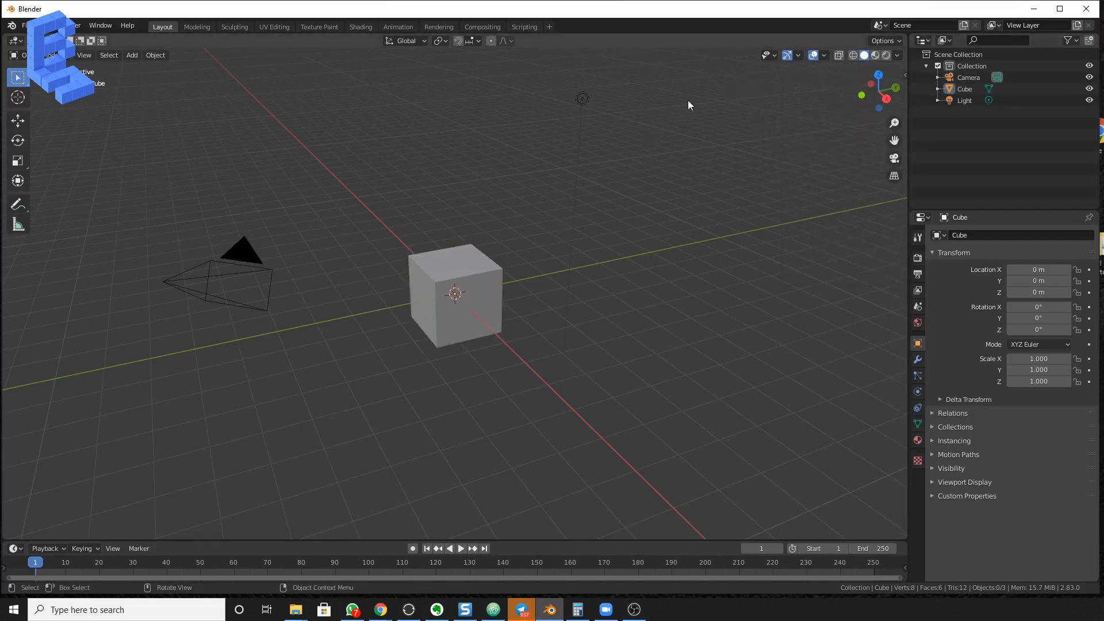
{"action": "key", "text": "n"}
{"action": "key", "text": "n"}
{"action": "key", "text": "n"}
{"action": "key", "text": "n"}
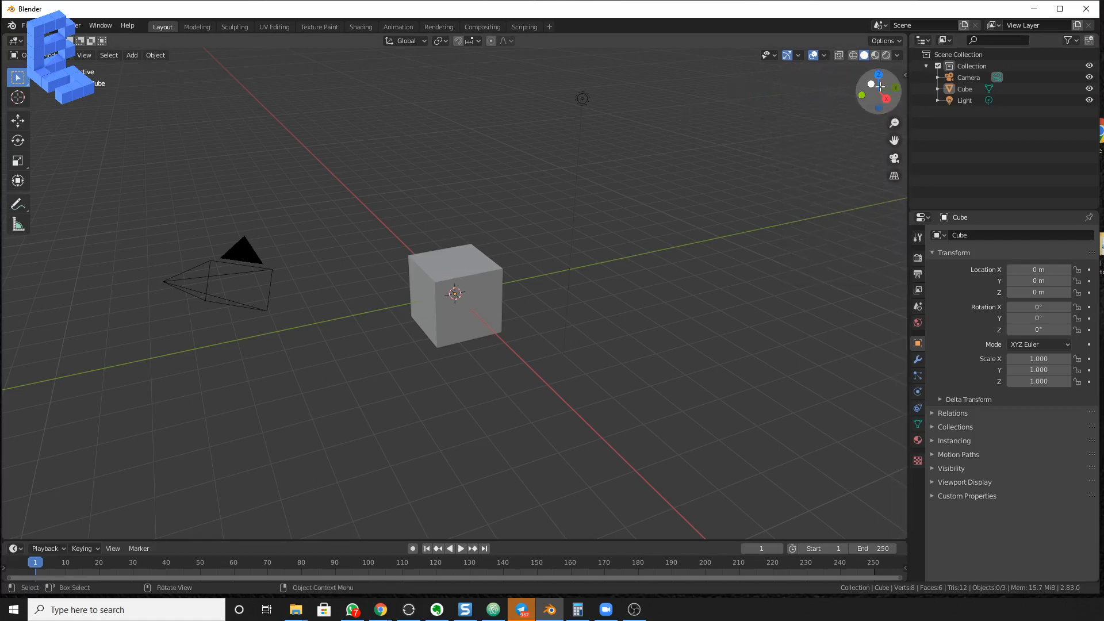
Show the Hicca Panel add-on in the 3D viewport sidebar and collapse its Project Selector section
{"action": "left_click", "coordinate": [906, 75]}
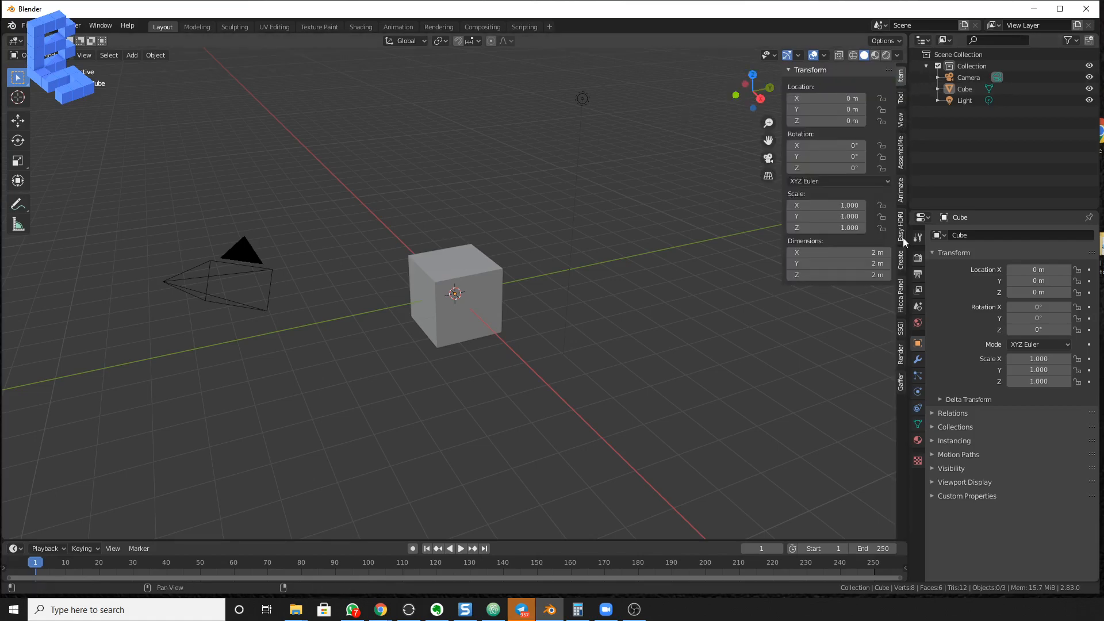
{"action": "left_click", "coordinate": [902, 301]}
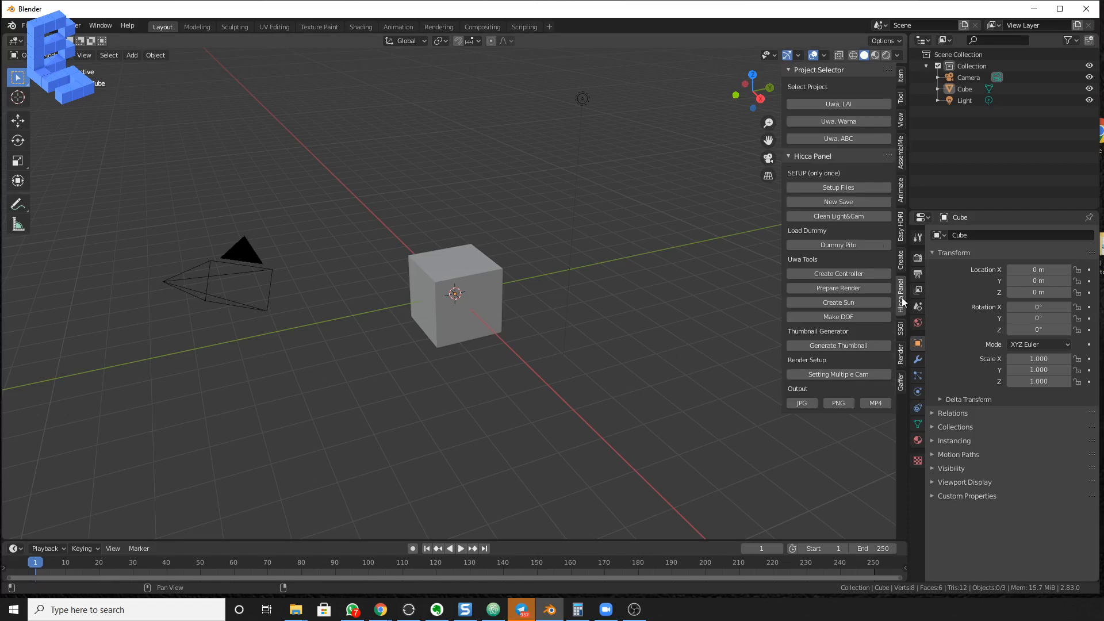
{"action": "left_click", "coordinate": [813, 70]}
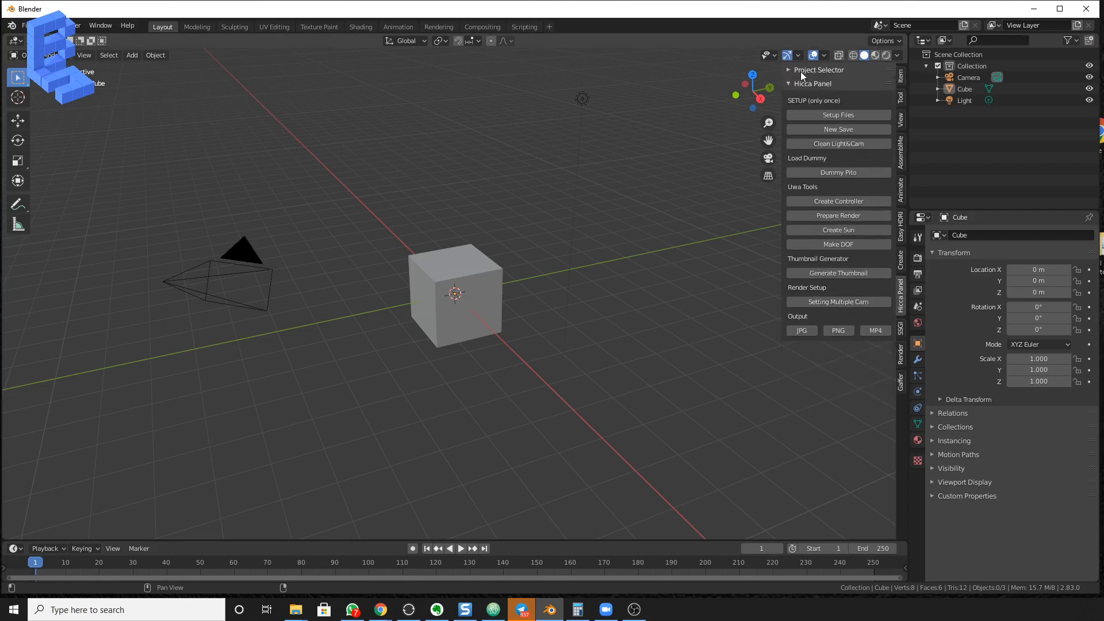
{"action": "left_click", "coordinate": [800, 72]}
{"action": "left_click", "coordinate": [801, 72]}
{"action": "left_click", "coordinate": [808, 71]}
{"action": "left_click", "coordinate": [809, 72]}
{"action": "left_click", "coordinate": [814, 71]}
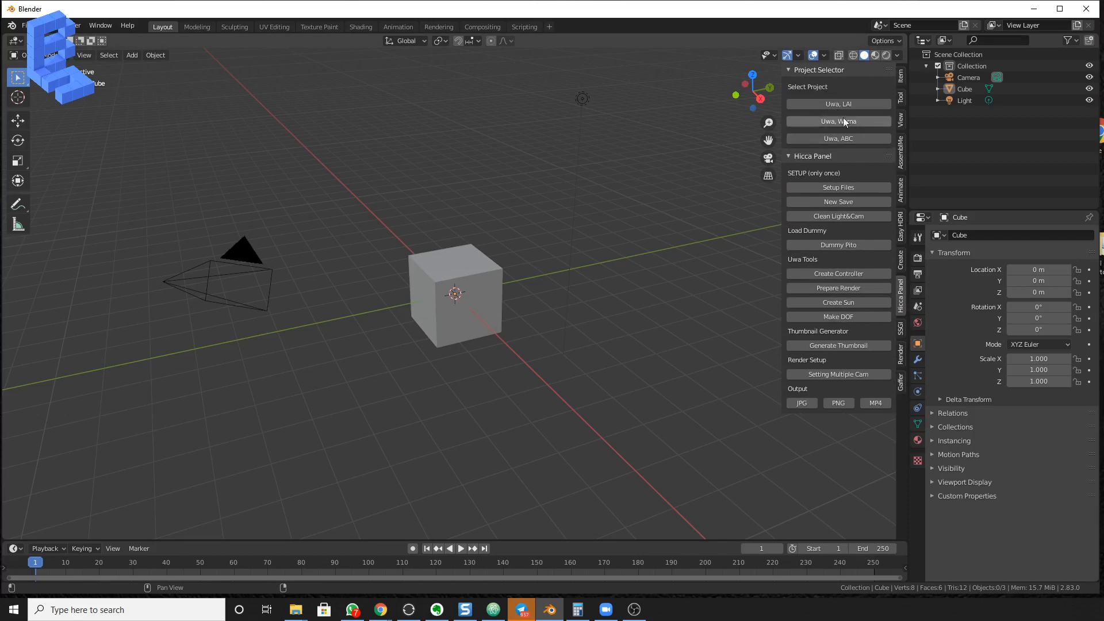
{"action": "left_click", "coordinate": [829, 70]}
{"action": "left_click", "coordinate": [824, 68]}
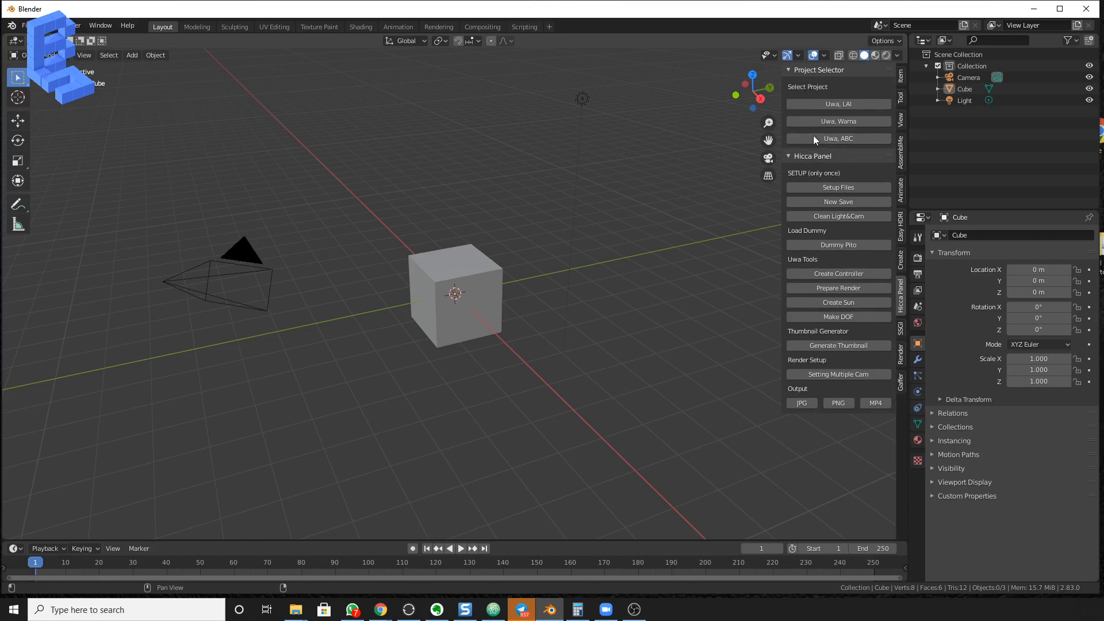
{"action": "left_click", "coordinate": [806, 73]}
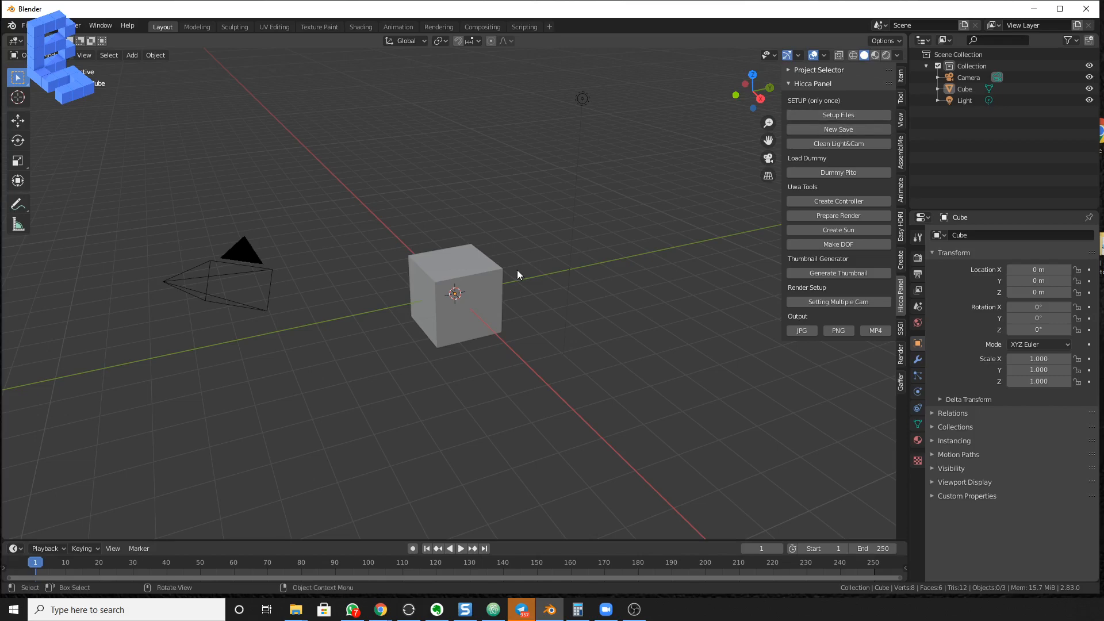
Run Setup Files from the Hicca Panel add-on and switch to the NLA editing workspace
{"action": "left_click", "coordinate": [448, 265]}
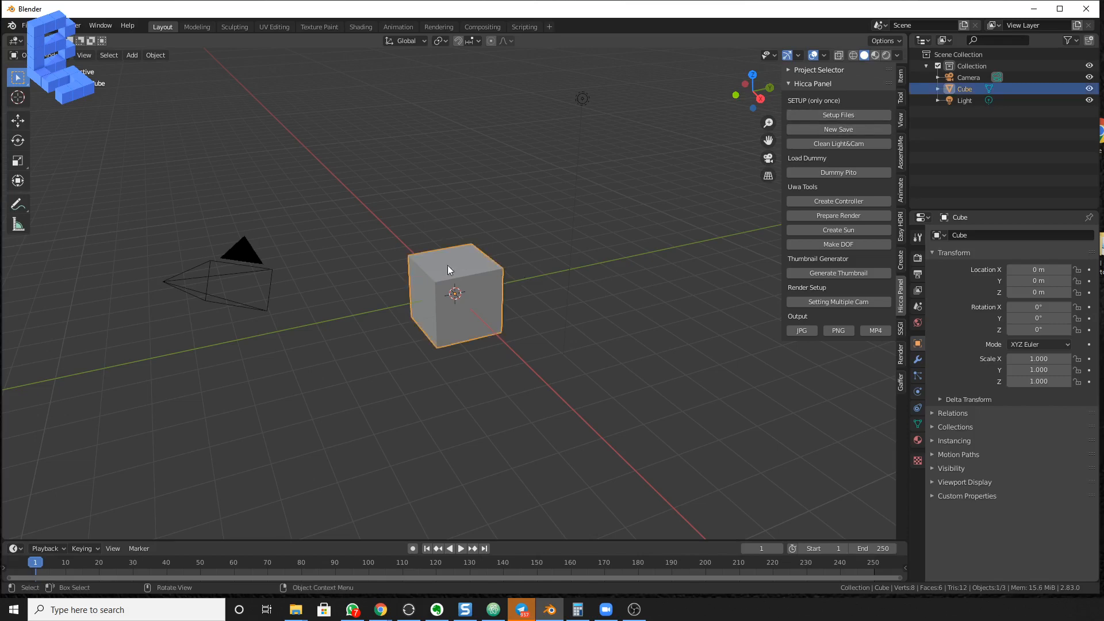
{"action": "left_click", "coordinate": [833, 116]}
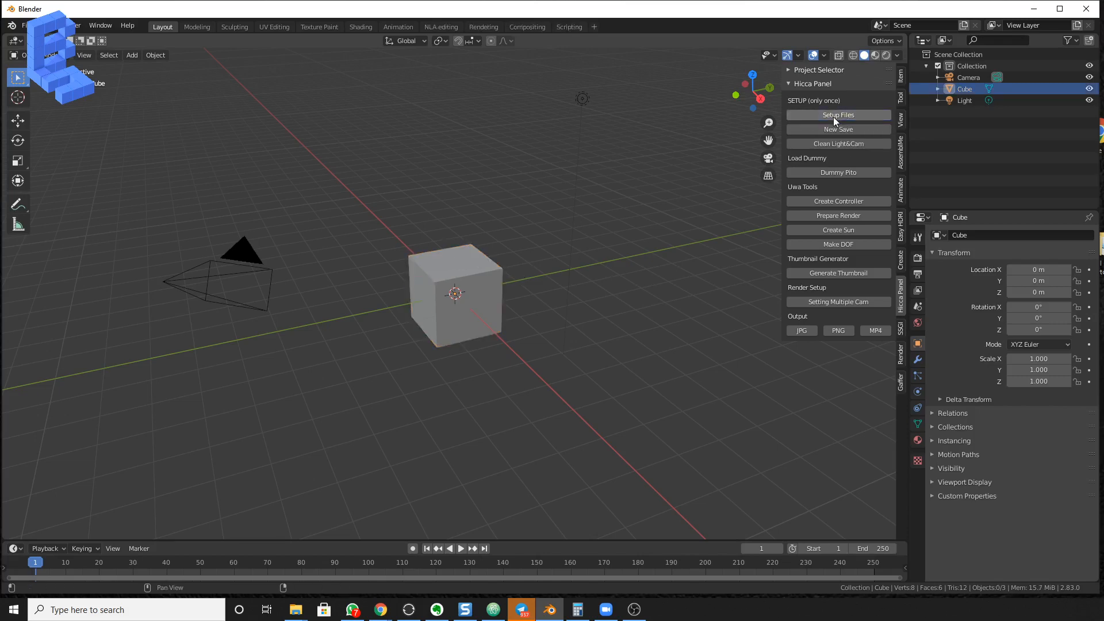
{"action": "left_click", "coordinate": [833, 125]}
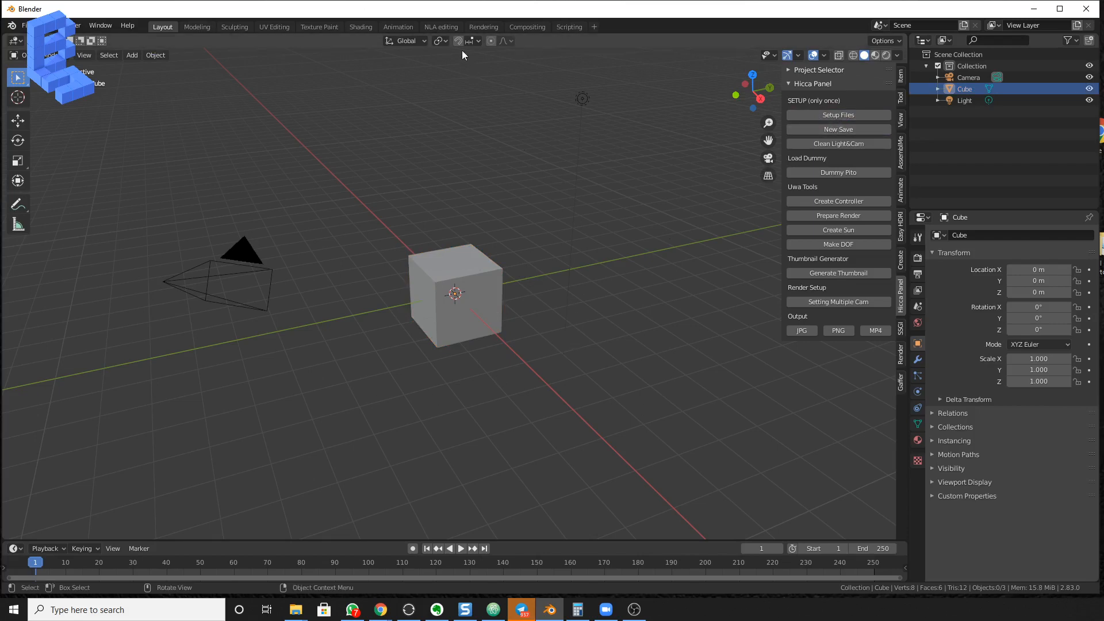
{"action": "left_click", "coordinate": [446, 27]}
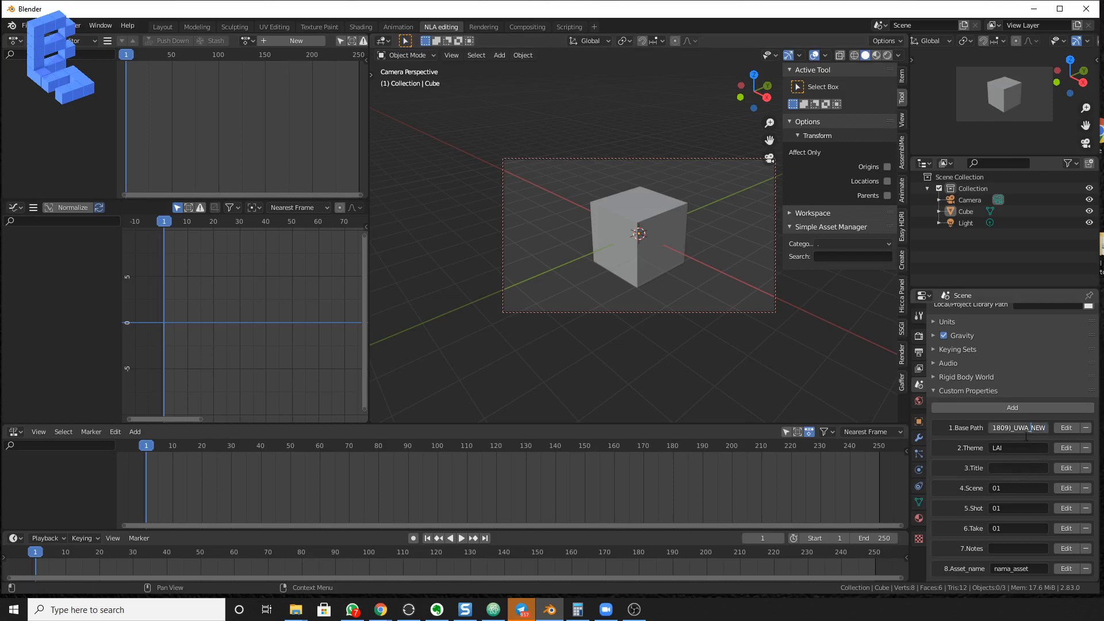
Show the Hicca Panel in this workspace's sidebar and set the scene's Title custom property to "Tes"
{"action": "key", "text": "Home"}
{"action": "key", "text": "End"}
{"action": "key", "text": "Return"}
{"action": "left_click", "coordinate": [902, 306]}
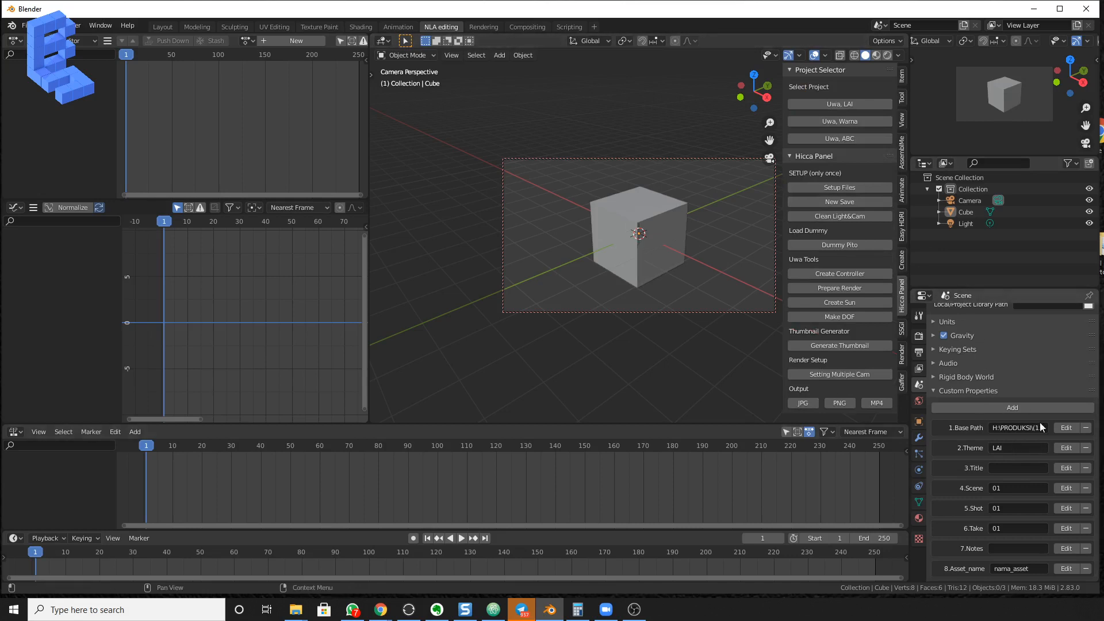
{"action": "left_click", "coordinate": [1013, 448]}
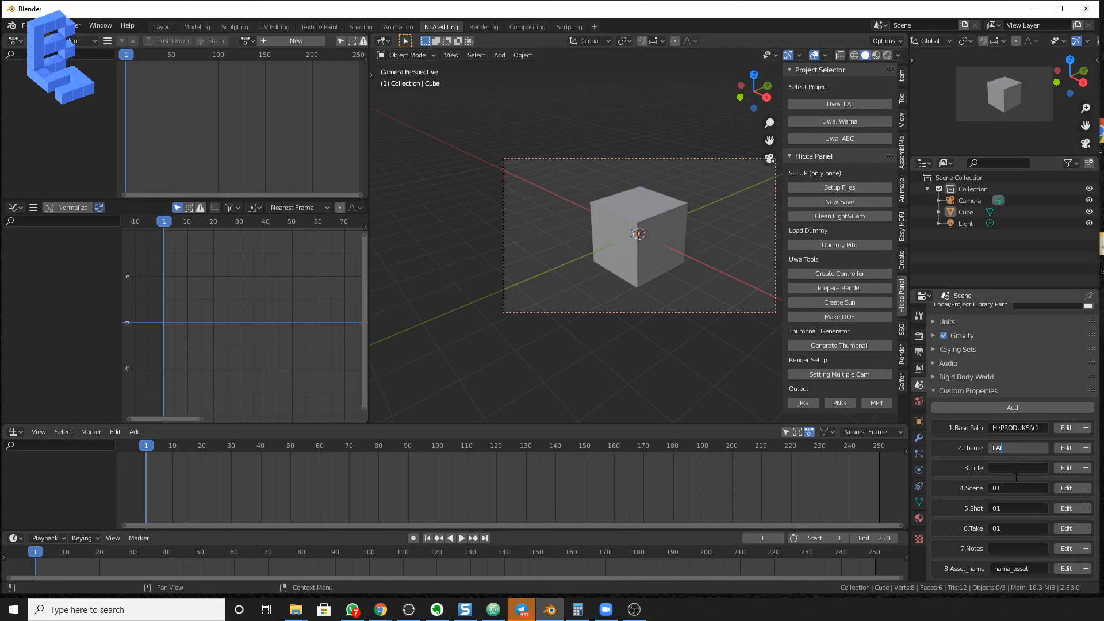
{"action": "left_click", "coordinate": [1014, 472]}
{"action": "left_click", "coordinate": [1014, 467]}
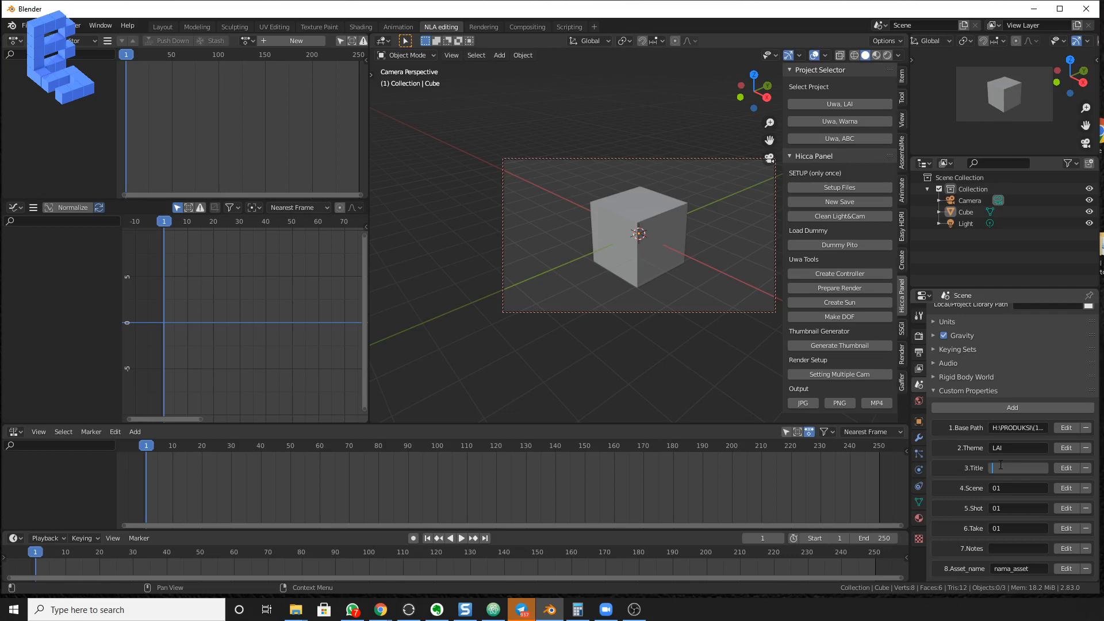
{"action": "type", "text": "Tes"}
{"action": "left_click", "coordinate": [1023, 428]}
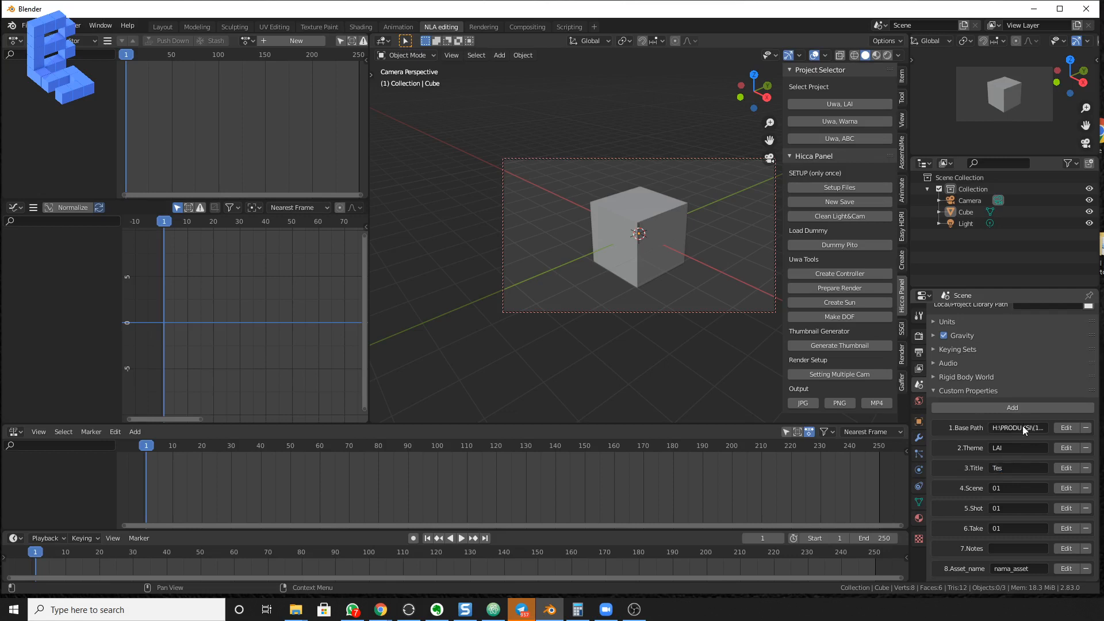
Review the scene's Base Path, Theme and Title custom properties
{"action": "left_click", "coordinate": [1023, 429]}
{"action": "left_click", "coordinate": [1017, 448]}
{"action": "left_click", "coordinate": [1018, 449]}
{"action": "key", "text": "Return"}
{"action": "left_click", "coordinate": [1007, 465]}
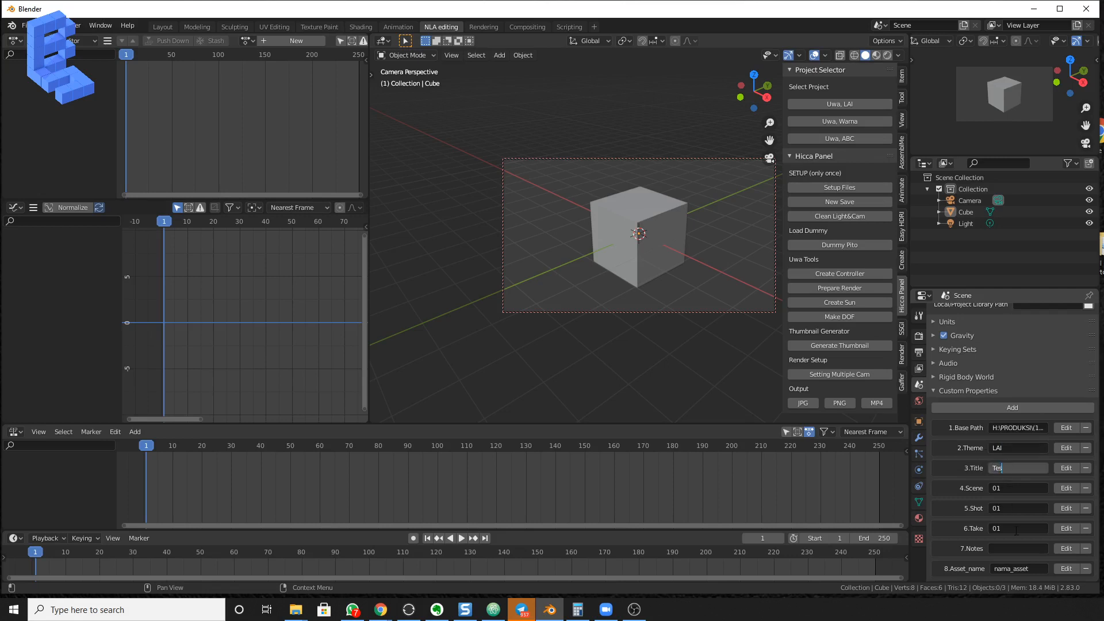
Bring up the Scene properties and set the Notes custom property to "kubus"
{"action": "left_click", "coordinate": [919, 316]}
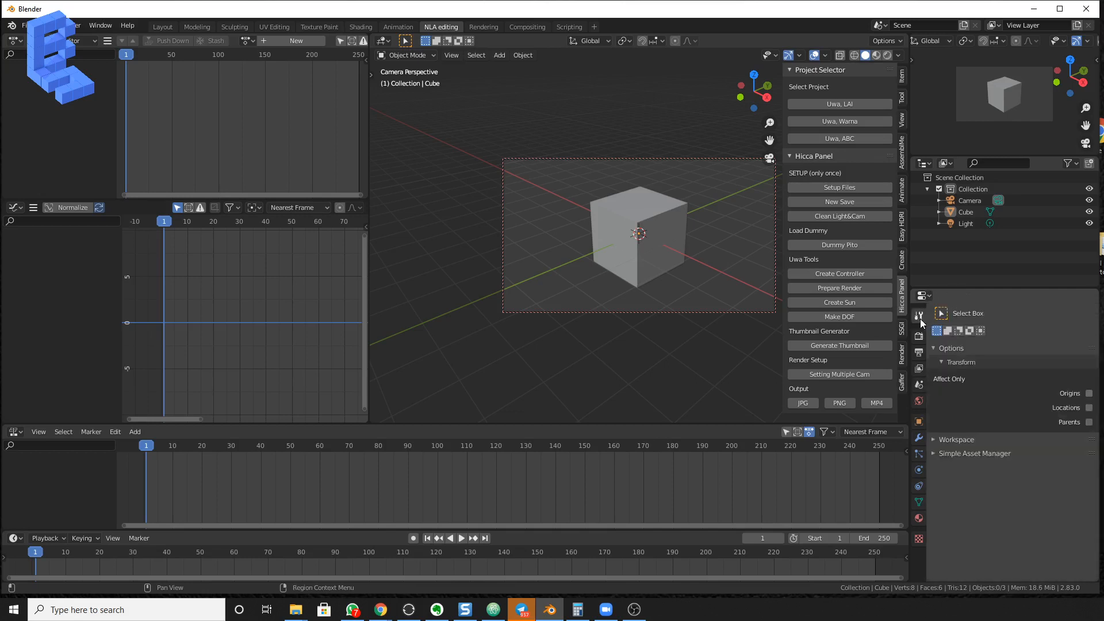
{"action": "left_click", "coordinate": [919, 385]}
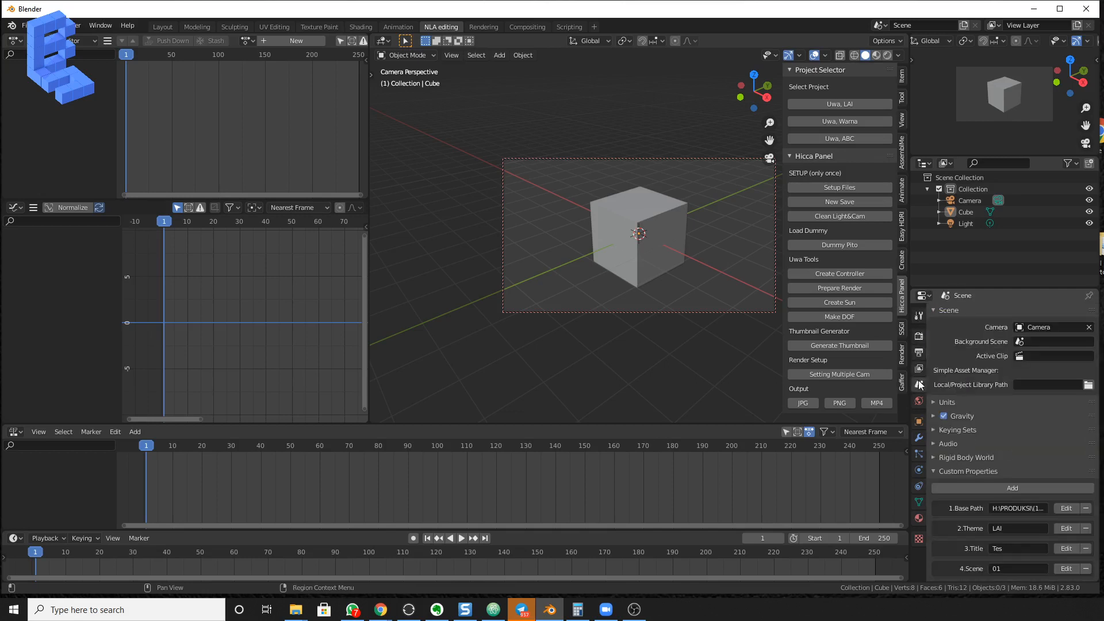
{"action": "scroll", "coordinate": [945, 409], "scroll_direction": "down", "scroll_amount": 1}
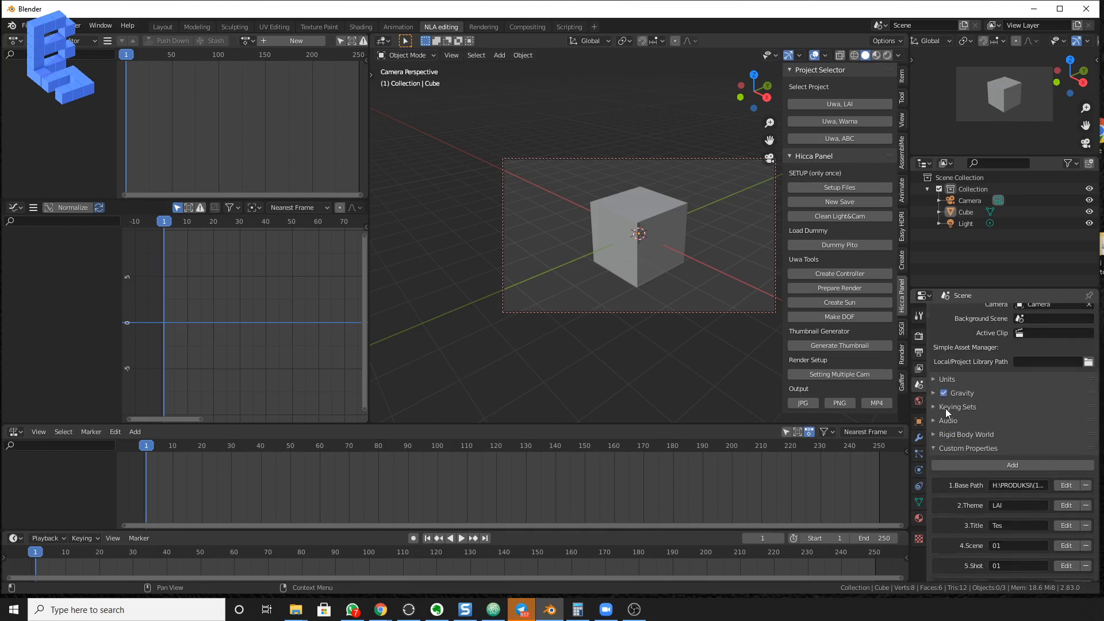
{"action": "scroll", "coordinate": [946, 409], "scroll_direction": "up", "scroll_amount": 1}
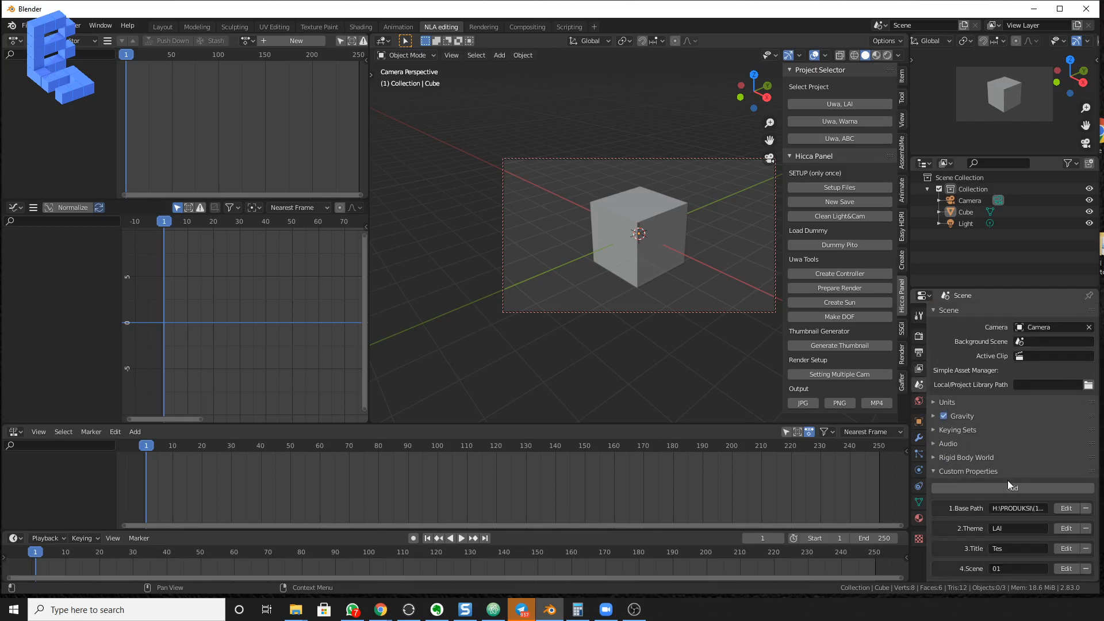
{"action": "scroll", "coordinate": [1007, 481], "scroll_direction": "down", "scroll_amount": 4}
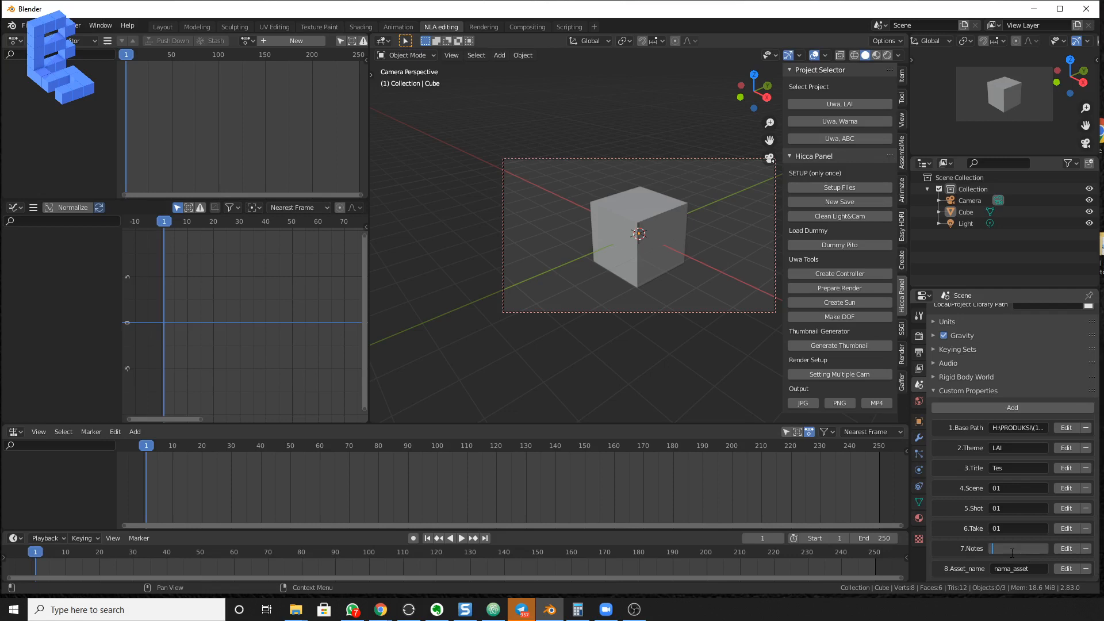
{"action": "type", "text": "kubus"}
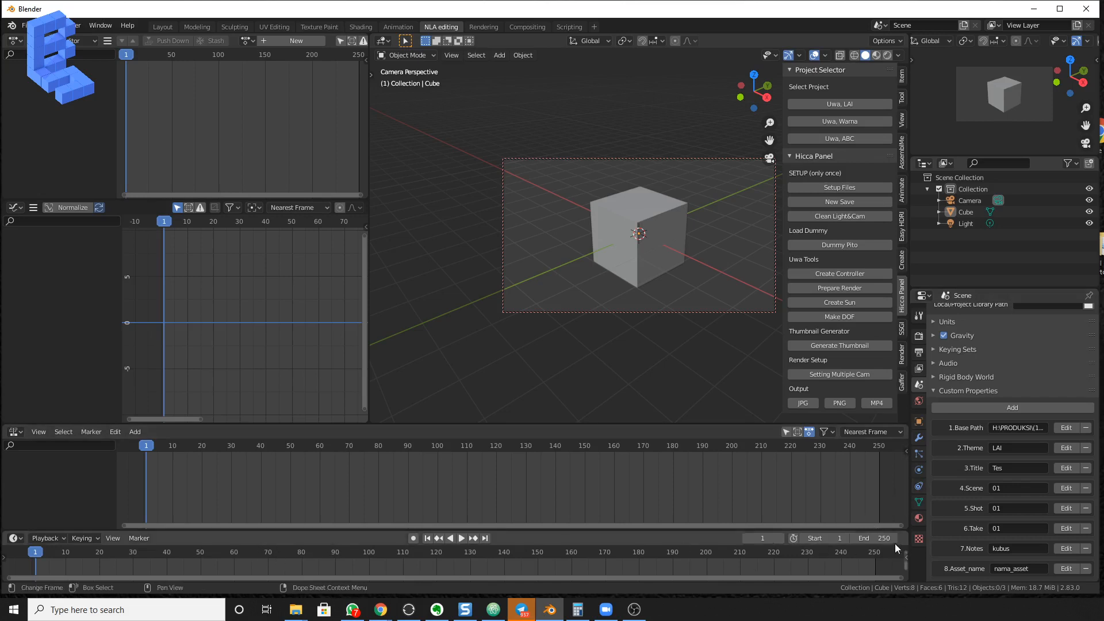
Set the animation's end frame to 100 and move the playhead to frame 20
{"action": "left_click", "coordinate": [878, 539]}
{"action": "type", "text": "100"}
{"action": "key", "text": "Return"}
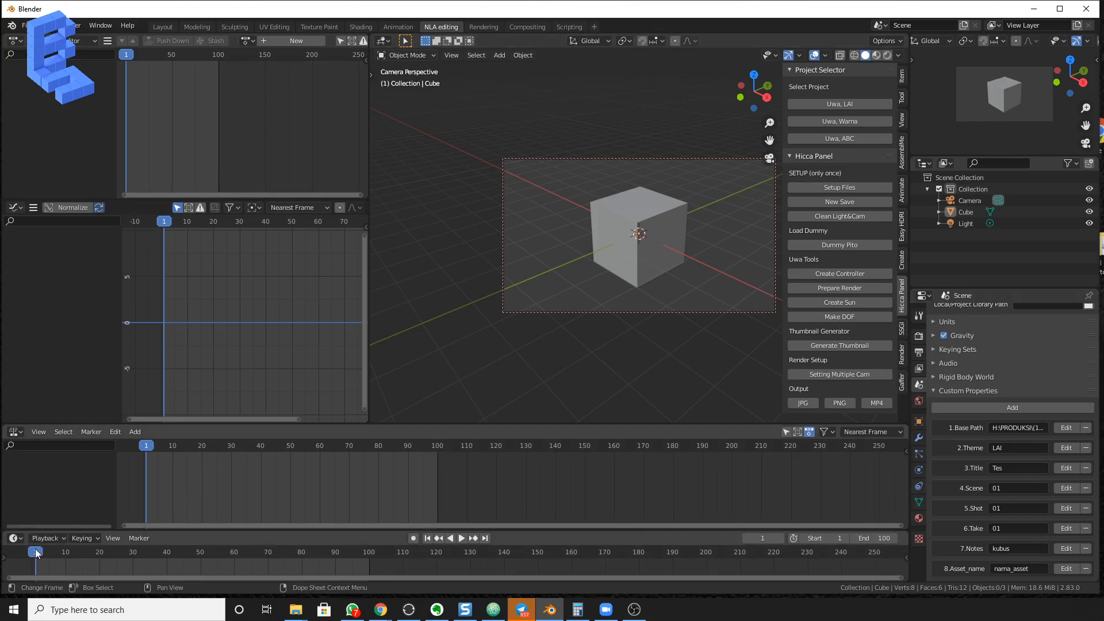
{"action": "left_click_drag", "start_coordinate": [73, 560], "coordinate": [98, 572]}
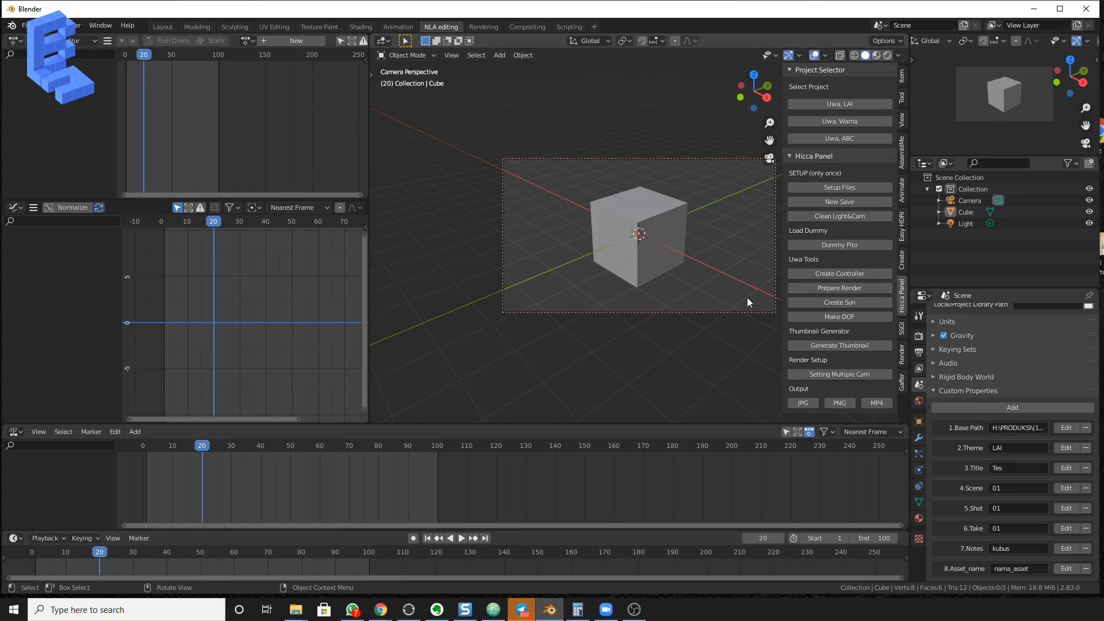
Delete the default cube and the light from the scene
{"action": "left_click", "coordinate": [660, 222]}
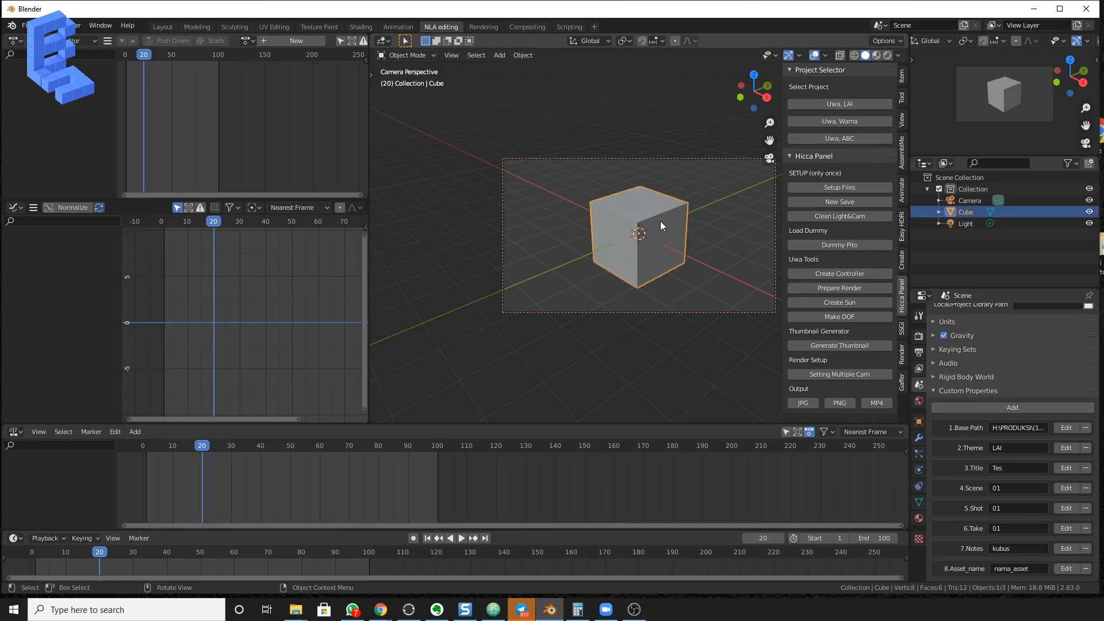
{"action": "key", "text": "Delete"}
{"action": "left_click", "coordinate": [968, 213]}
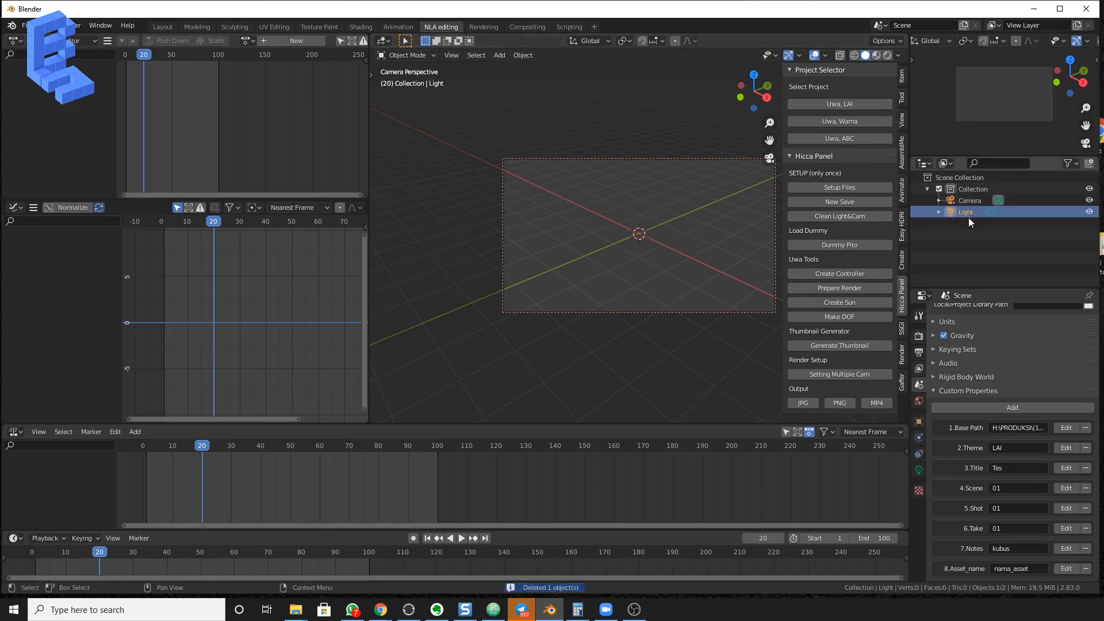
{"action": "scroll", "coordinate": [649, 202], "scroll_direction": "down", "scroll_amount": 4}
{"action": "scroll", "coordinate": [648, 202], "scroll_direction": "up", "scroll_amount": 1}
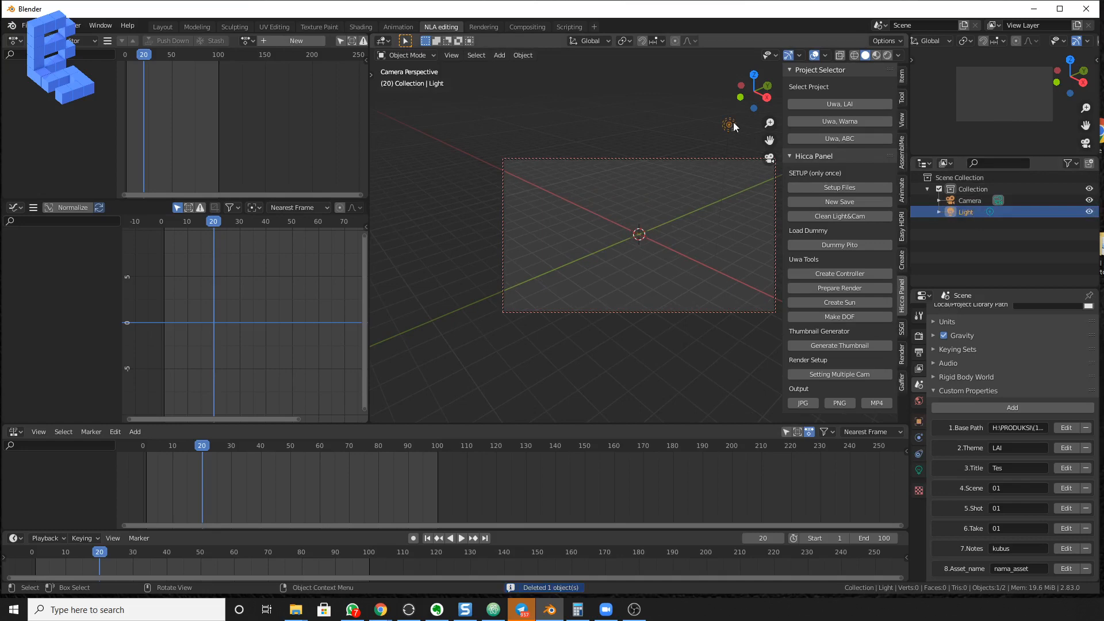
{"action": "key", "text": "Delete"}
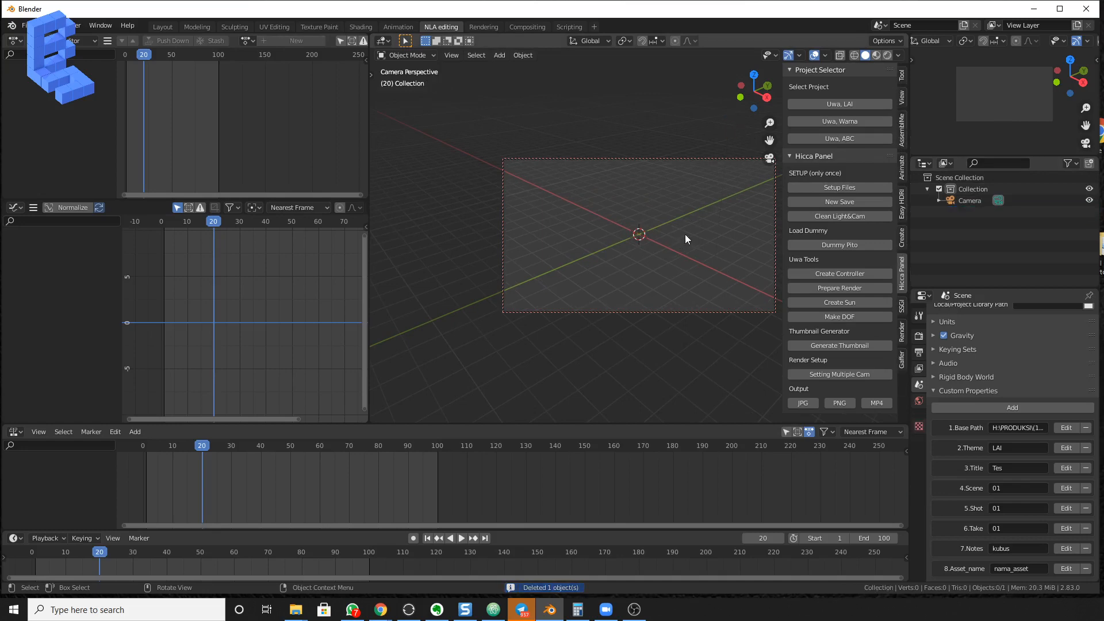
Hide the viewport sidebar and orbit the scene camera down to a low, nearly horizontal viewing angle
{"action": "key", "text": "n"}
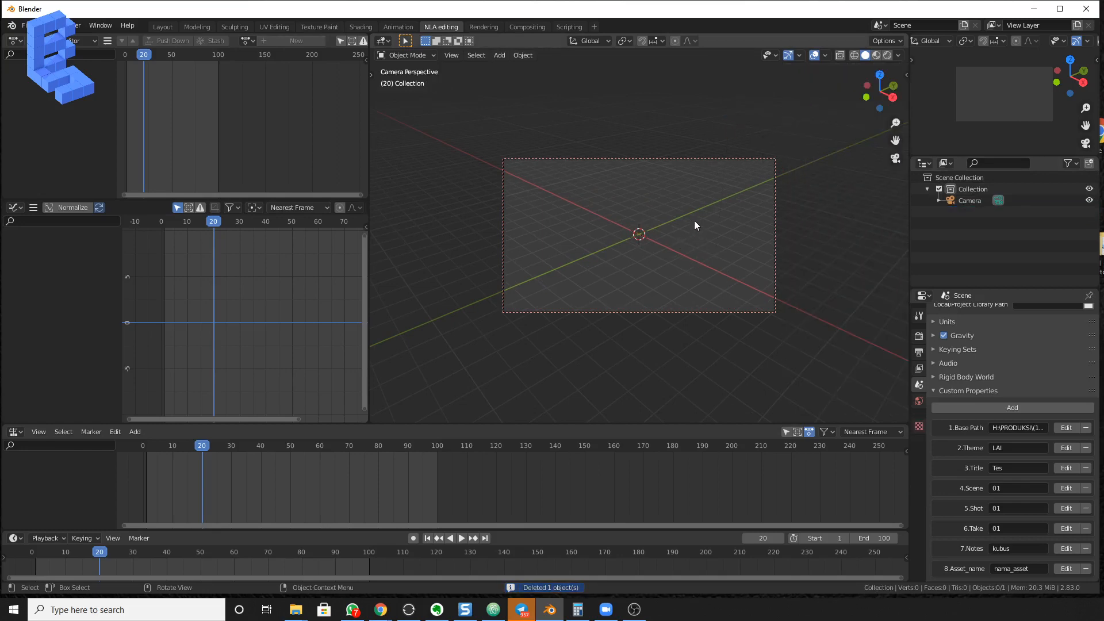
{"action": "middle_click_drag", "start_coordinate": [695, 222], "coordinate": [672, 233]}
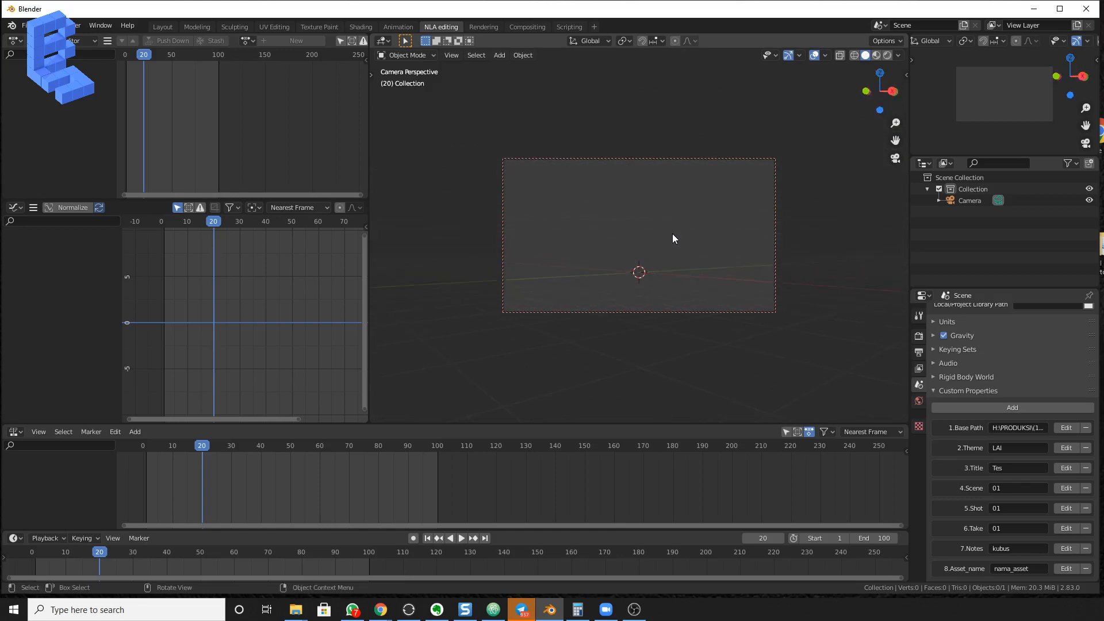
{"action": "middle_click_drag", "start_coordinate": [651, 252], "coordinate": [653, 254]}
Compare the front, camera and free perspective views to examine where the camera is placed
{"action": "key", "text": "KP_1"}
{"action": "key", "text": "KP_0"}
{"action": "key", "text": "KP_1"}
{"action": "middle_click_drag", "start_coordinate": [647, 291], "coordinate": [734, 284]}
{"action": "key", "text": "KP_0"}
{"action": "key", "text": "KP_0"}
{"action": "key", "text": "KP_0"}
{"action": "key", "text": "KP_0"}
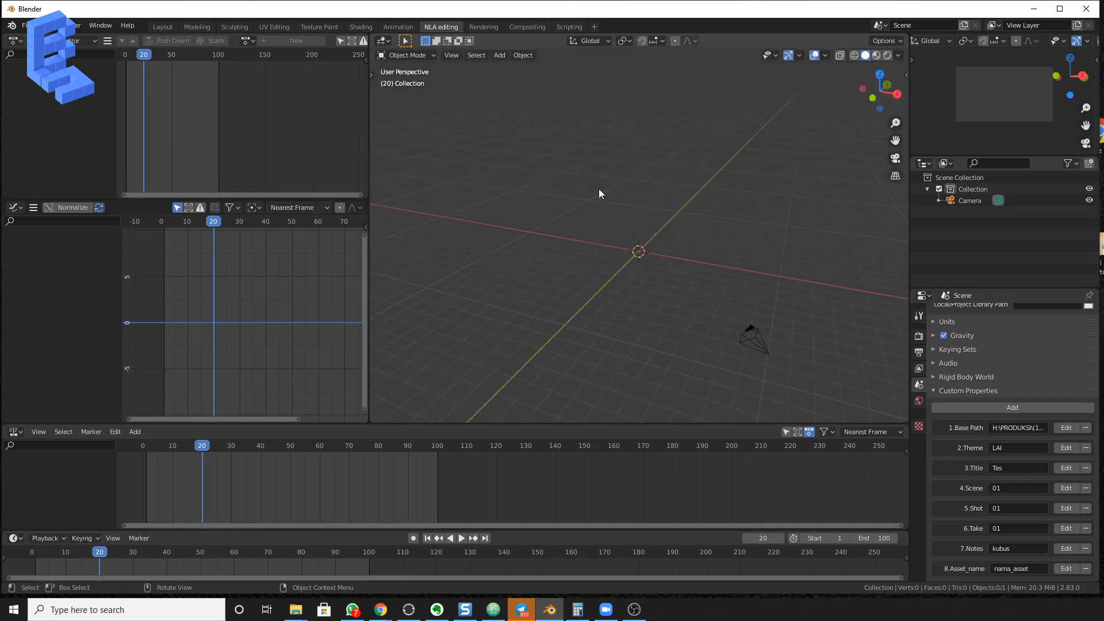
Show the viewport sidebar, collapse the Project Selector and Hicca Panel sections, and bring up the Simple Asset Manager
{"action": "left_click", "coordinate": [907, 75]}
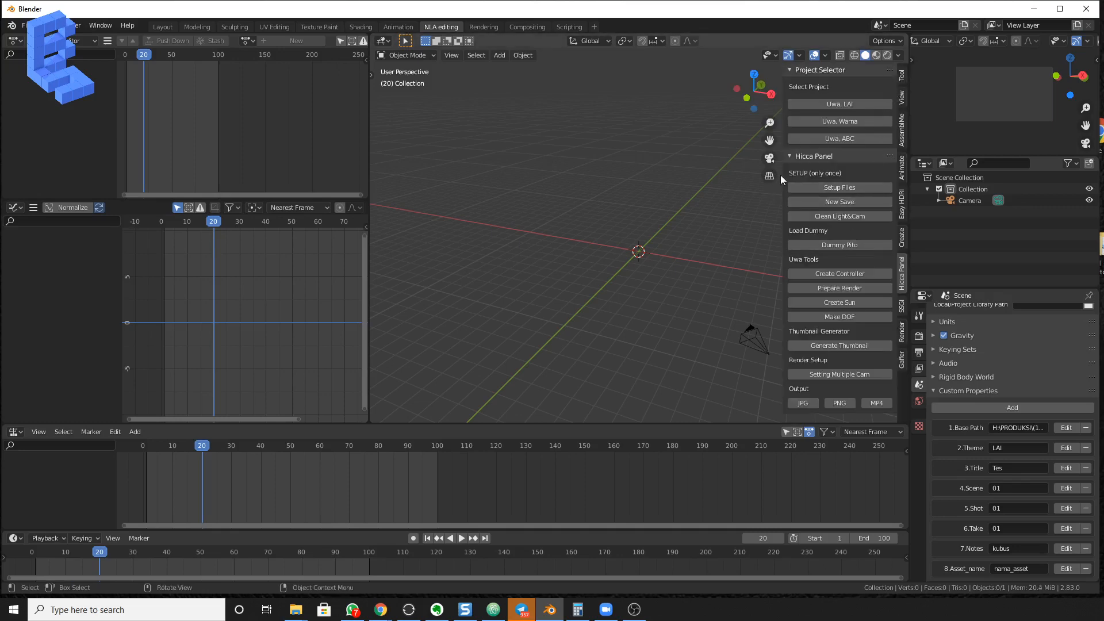
{"action": "left_click", "coordinate": [789, 154]}
{"action": "left_click", "coordinate": [798, 71]}
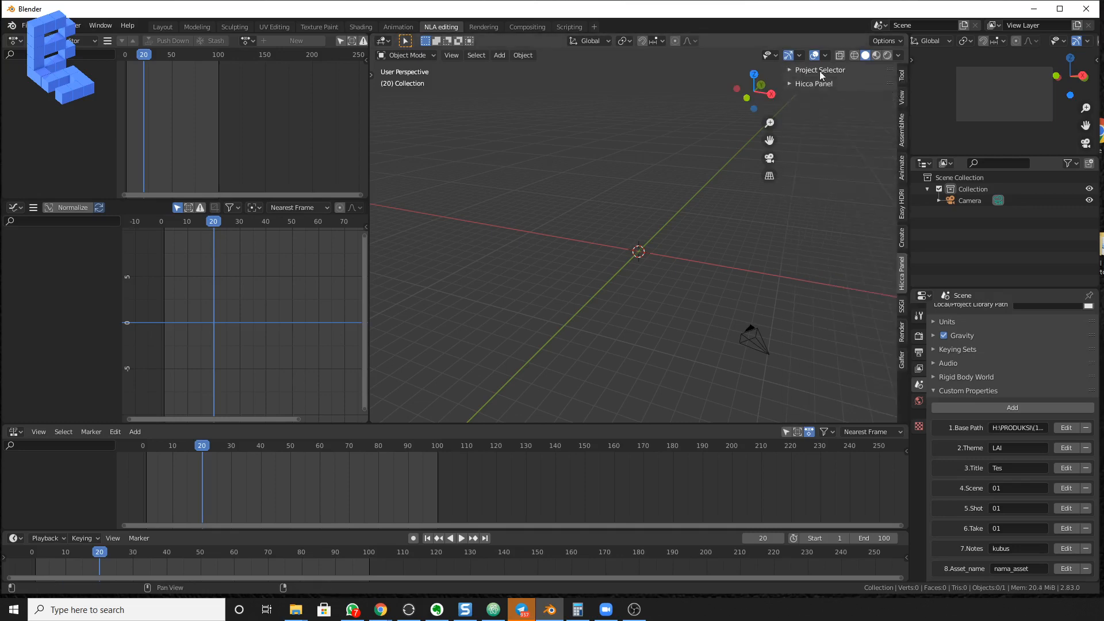
{"action": "left_click", "coordinate": [902, 75]}
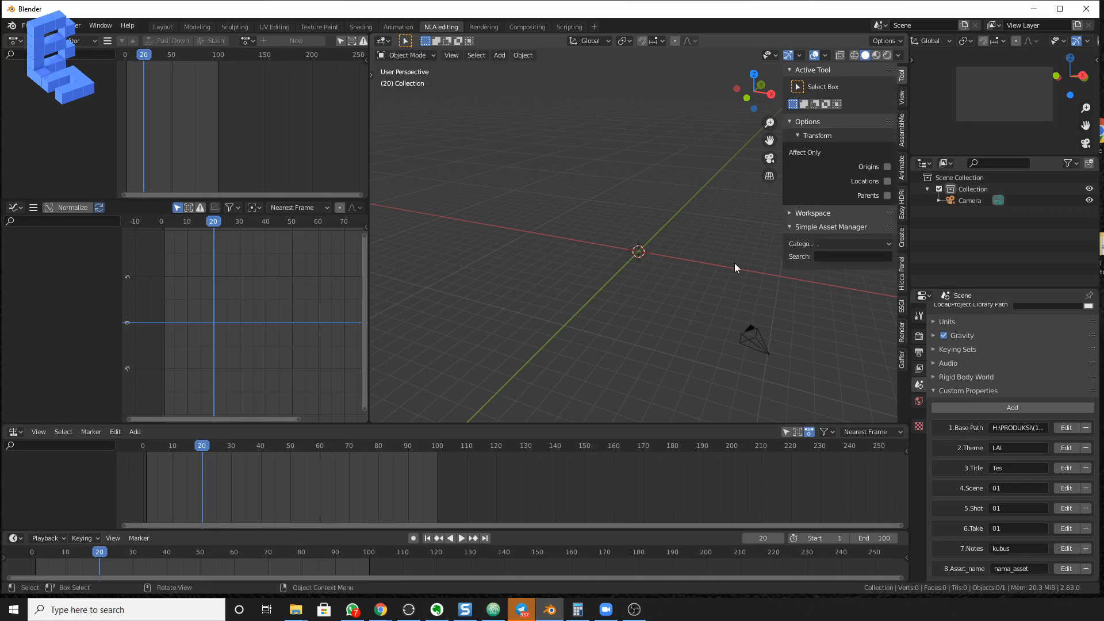
Set the Simple Asset Manager's category to (03)_set and its subcategory to set_farmhouse
{"action": "left_click", "coordinate": [834, 244]}
{"action": "left_click", "coordinate": [835, 243]}
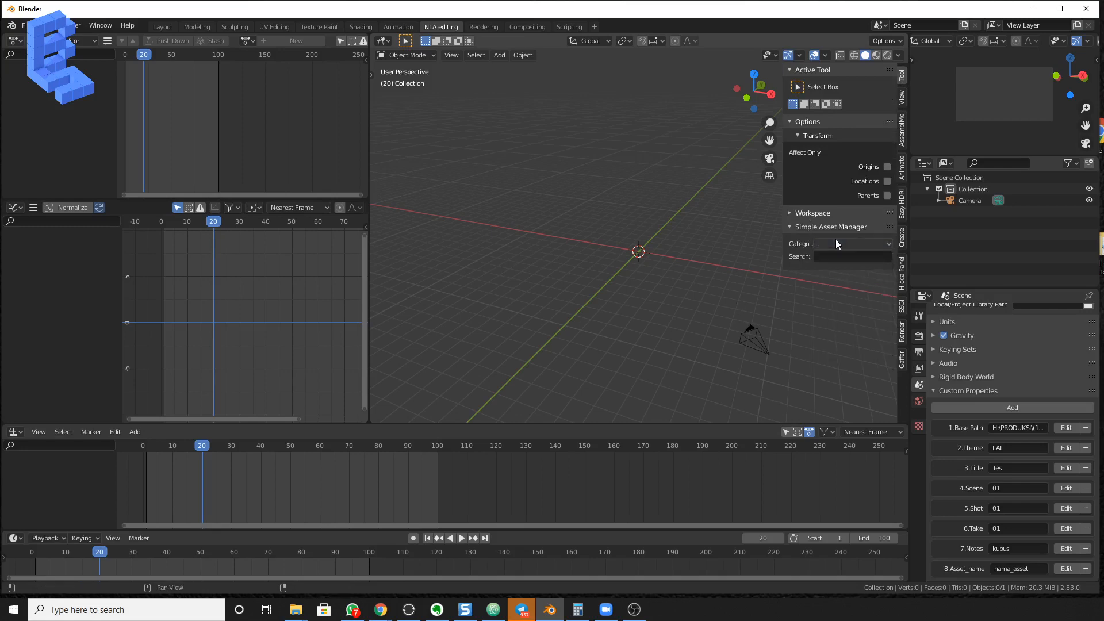
{"action": "left_click", "coordinate": [836, 241]}
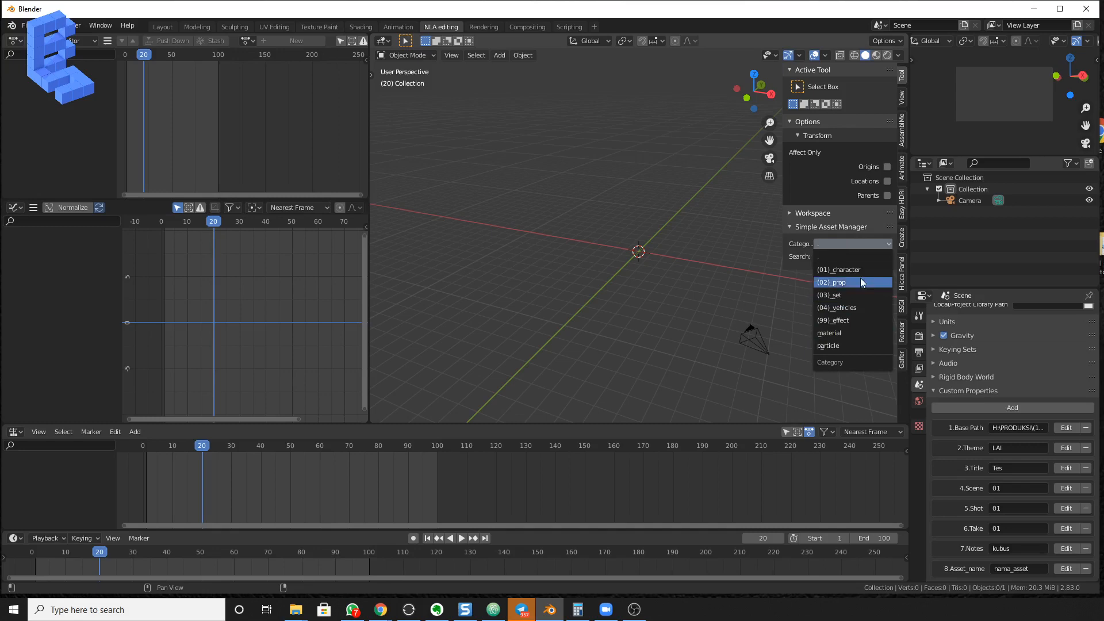
{"action": "left_click", "coordinate": [865, 242]}
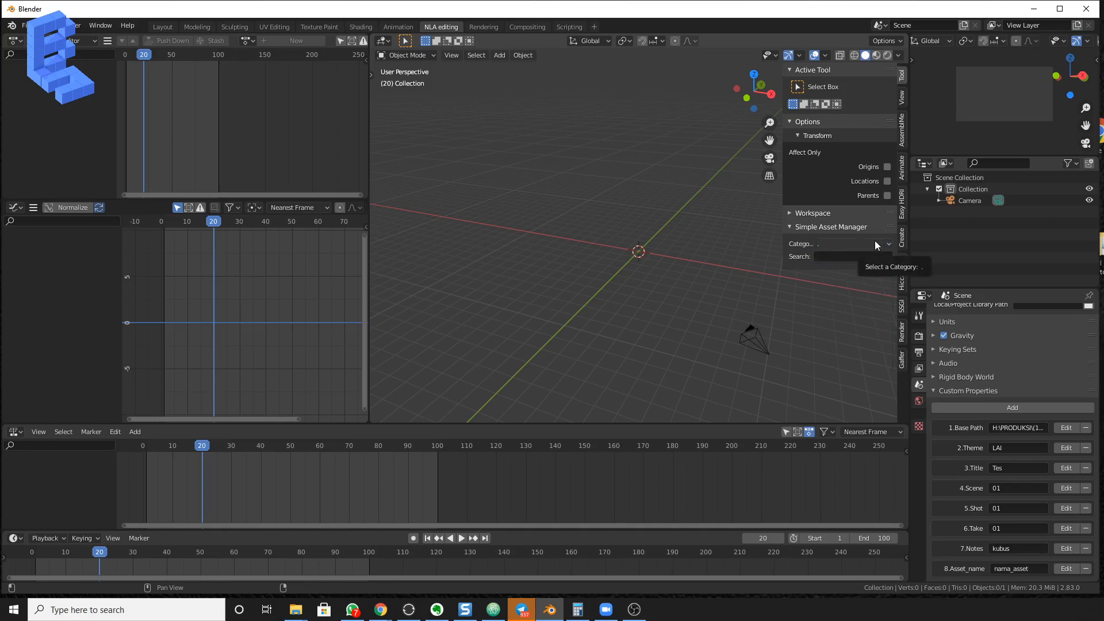
{"action": "left_click", "coordinate": [875, 243]}
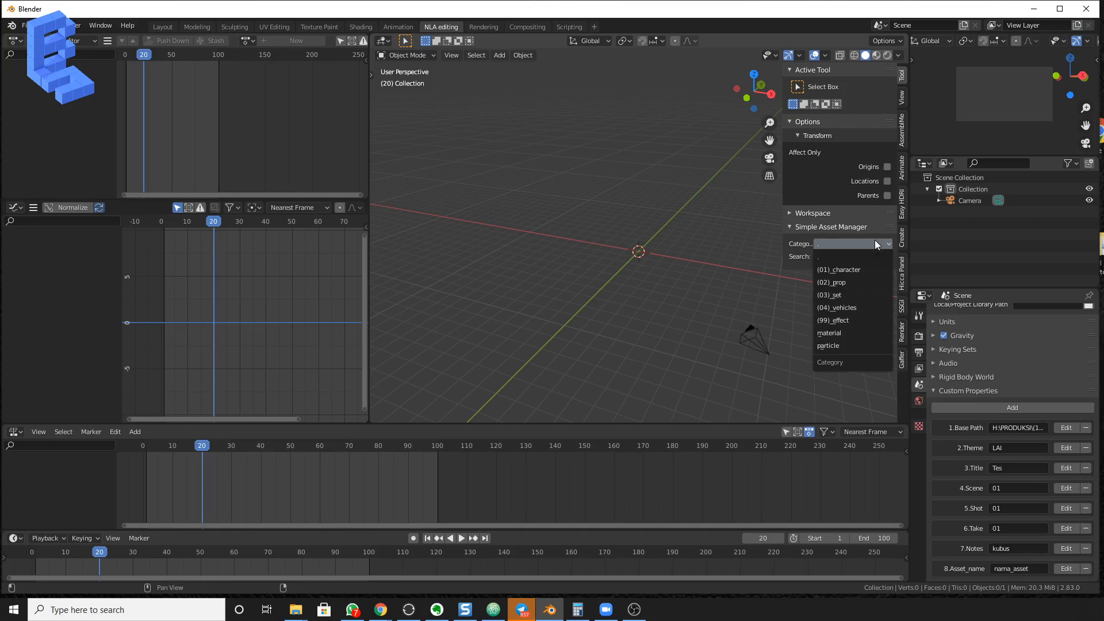
{"action": "left_click", "coordinate": [854, 295]}
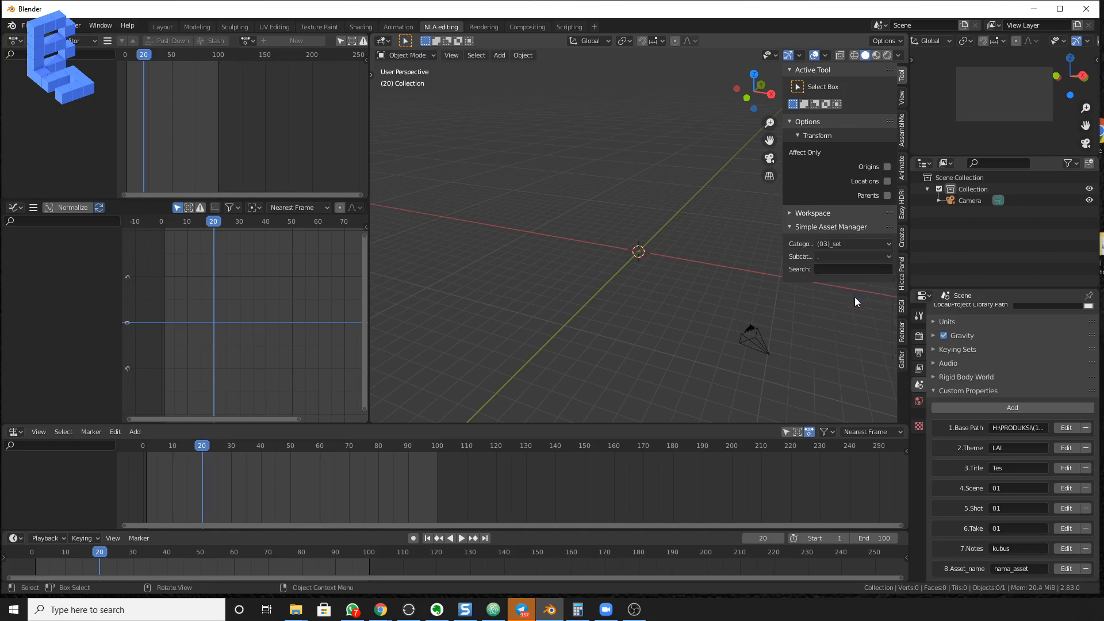
{"action": "left_click", "coordinate": [843, 258]}
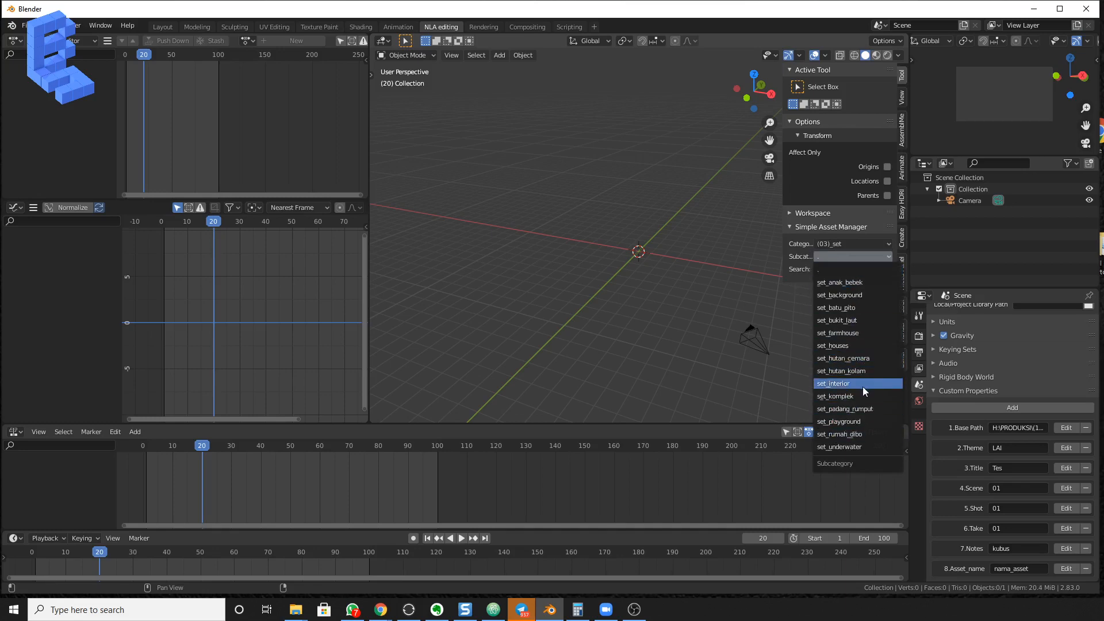
{"action": "left_click", "coordinate": [854, 334]}
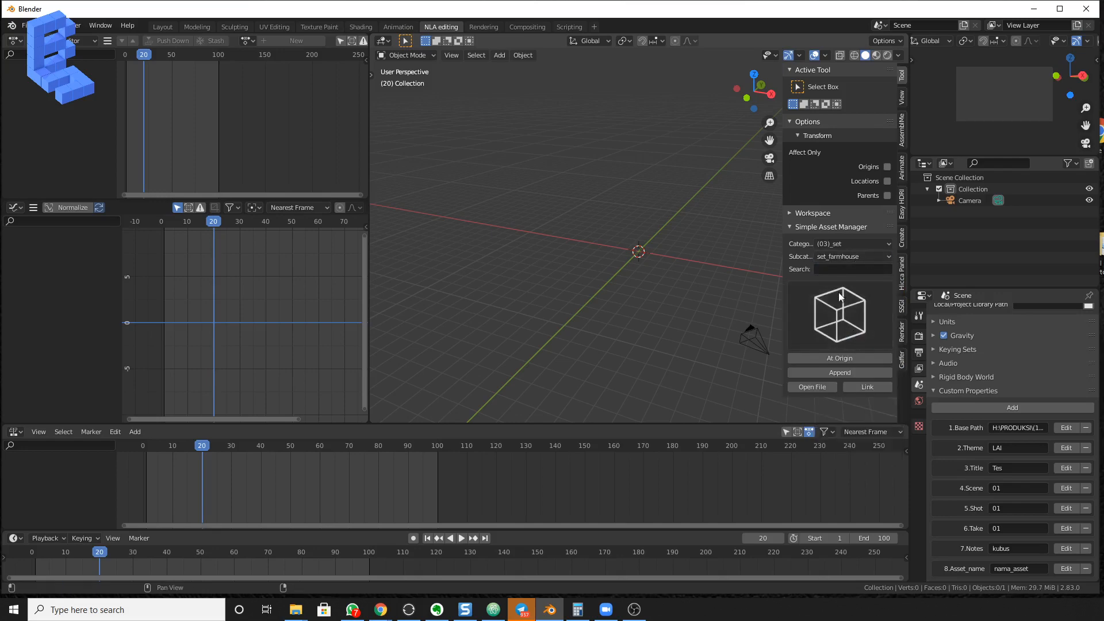
Choose the Set farmhouse asset and link it into the scene
{"action": "left_click", "coordinate": [841, 319]}
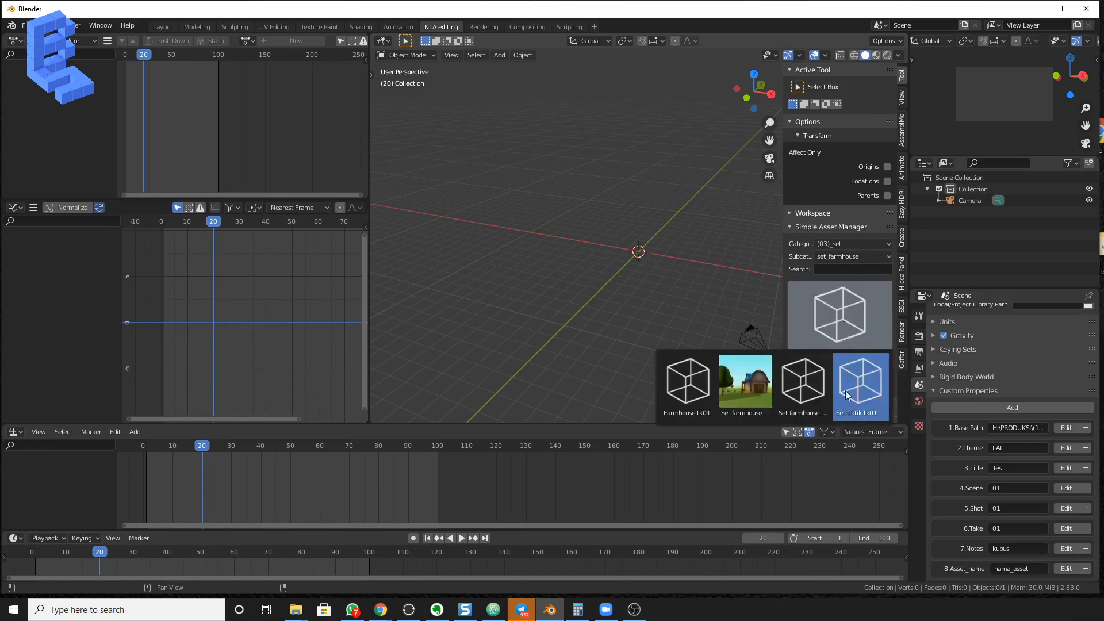
{"action": "left_click", "coordinate": [753, 392]}
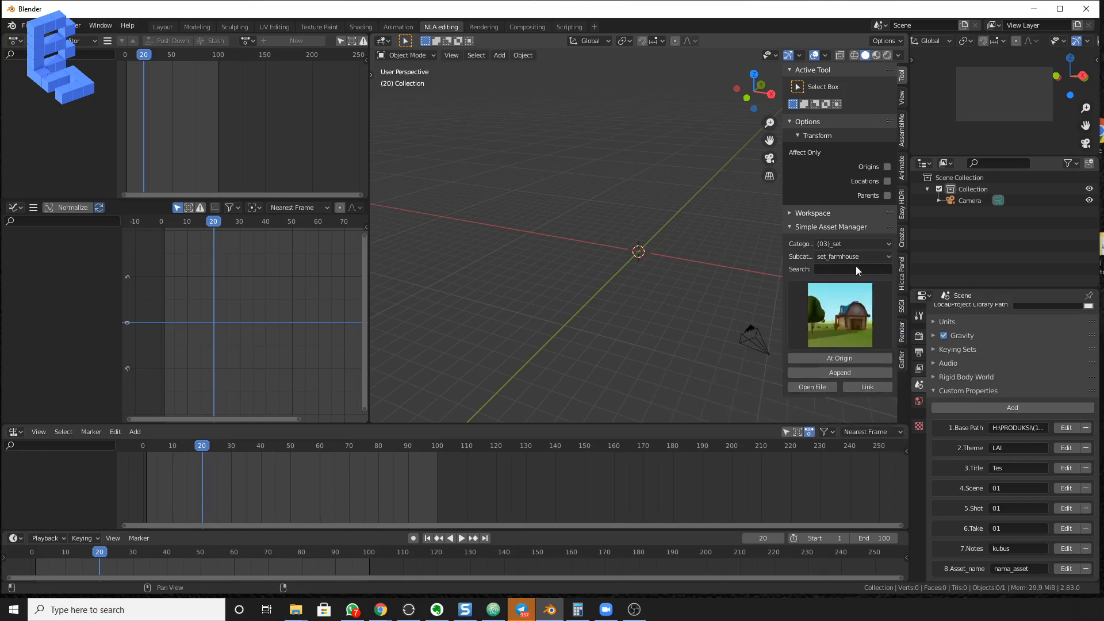
{"action": "left_click", "coordinate": [865, 390]}
{"action": "scroll", "coordinate": [667, 261], "scroll_direction": "down", "scroll_amount": 6}
{"action": "mouse_move", "coordinate": [668, 261]}
{"action": "middle_mouse_down"}
{"action": "mouse_move", "coordinate": [631, 270]}
{"action": "mouse_move", "coordinate": [656, 268]}
{"action": "middle_mouse_up"}
{"action": "scroll", "coordinate": [656, 268], "scroll_direction": "up", "scroll_amount": 4}
Select the farmhouse and a background tree in turn to check how the linked set's objects are separated
{"action": "left_click", "coordinate": [652, 139]}
{"action": "left_click", "coordinate": [644, 218]}
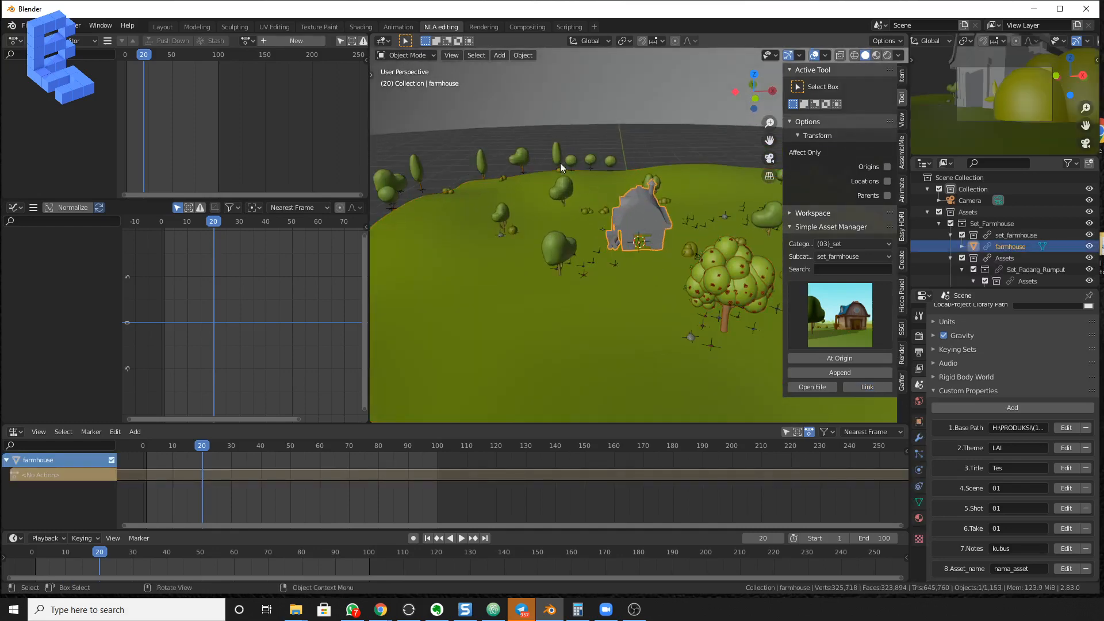
{"action": "left_click", "coordinate": [559, 161]}
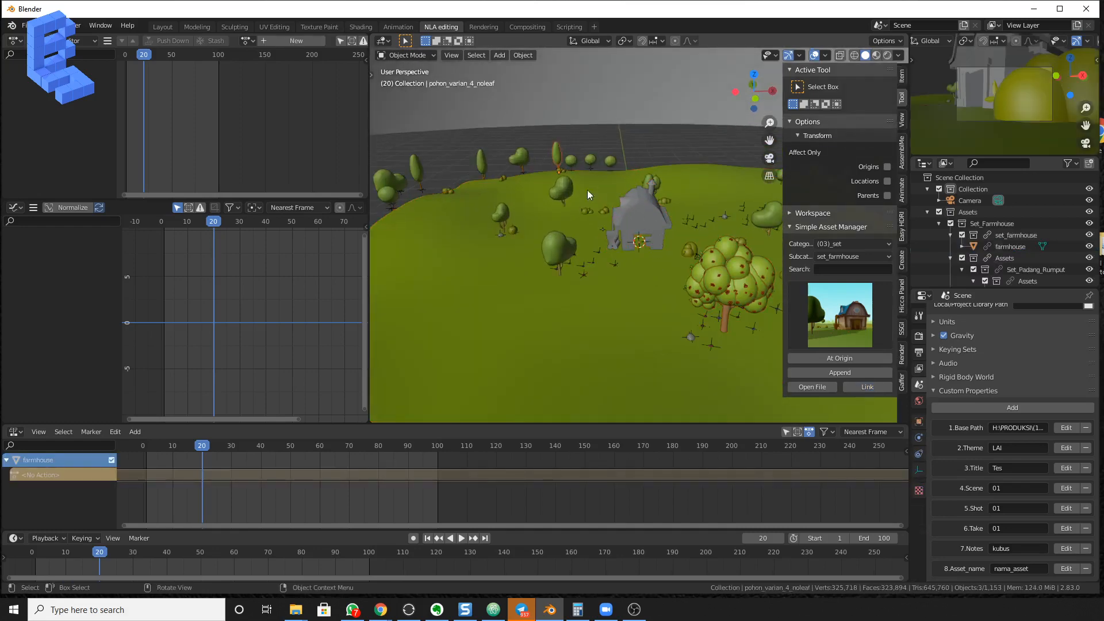
{"action": "left_click", "coordinate": [652, 237]}
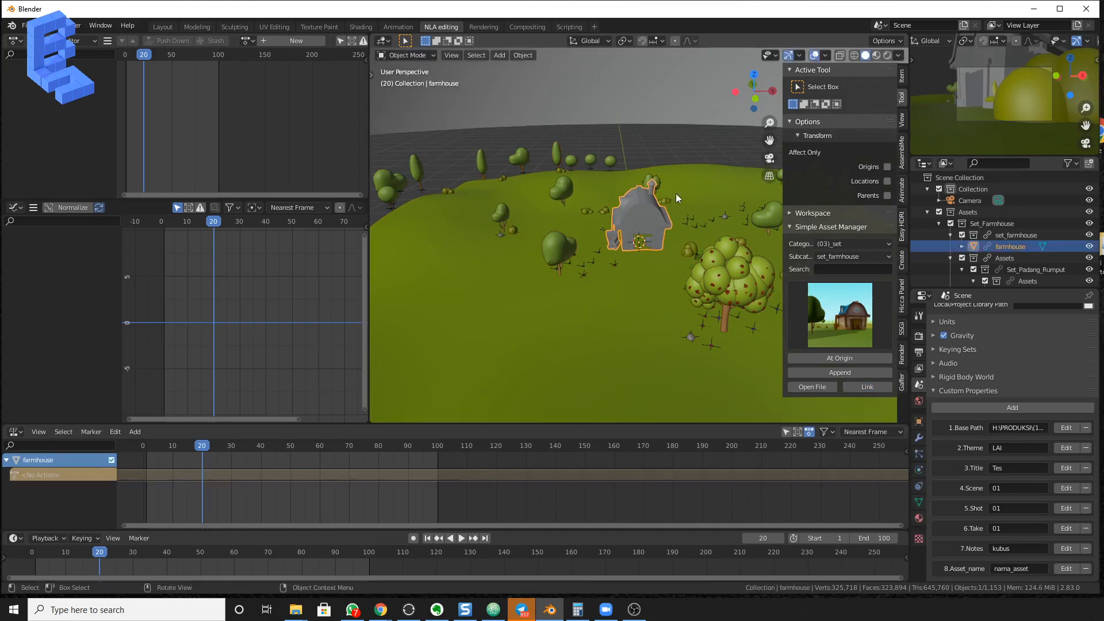
{"action": "left_click", "coordinate": [673, 135]}
{"action": "middle_click_drag", "start_coordinate": [673, 134], "coordinate": [662, 206]}
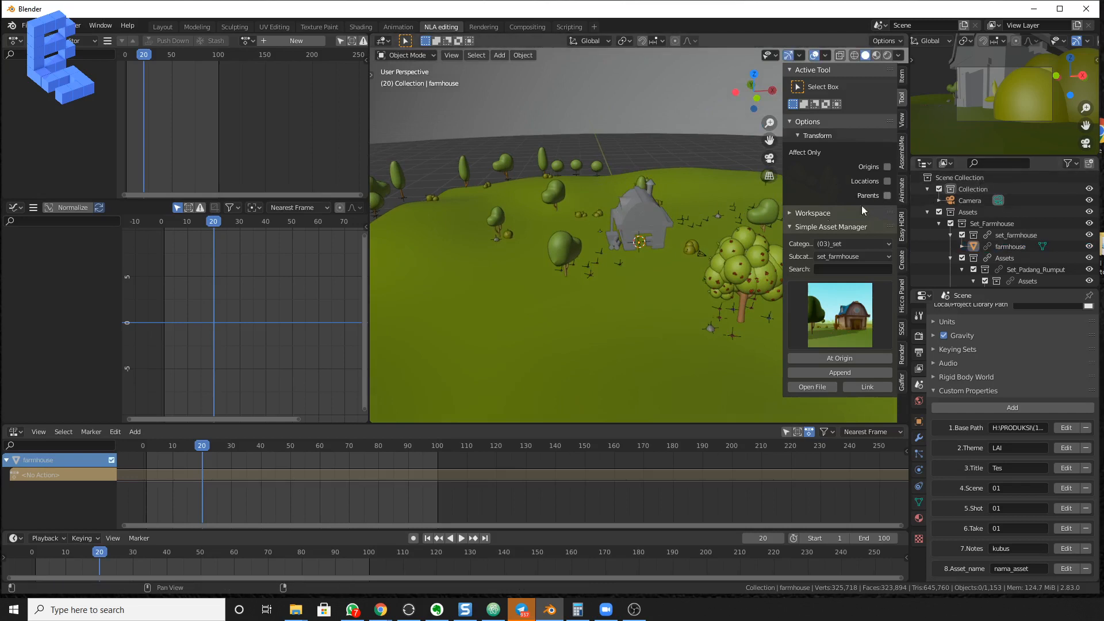
Instance the linked Set_Farmhouse collection to the scene
{"action": "left_click", "coordinate": [939, 224]}
{"action": "right_click", "coordinate": [976, 224]}
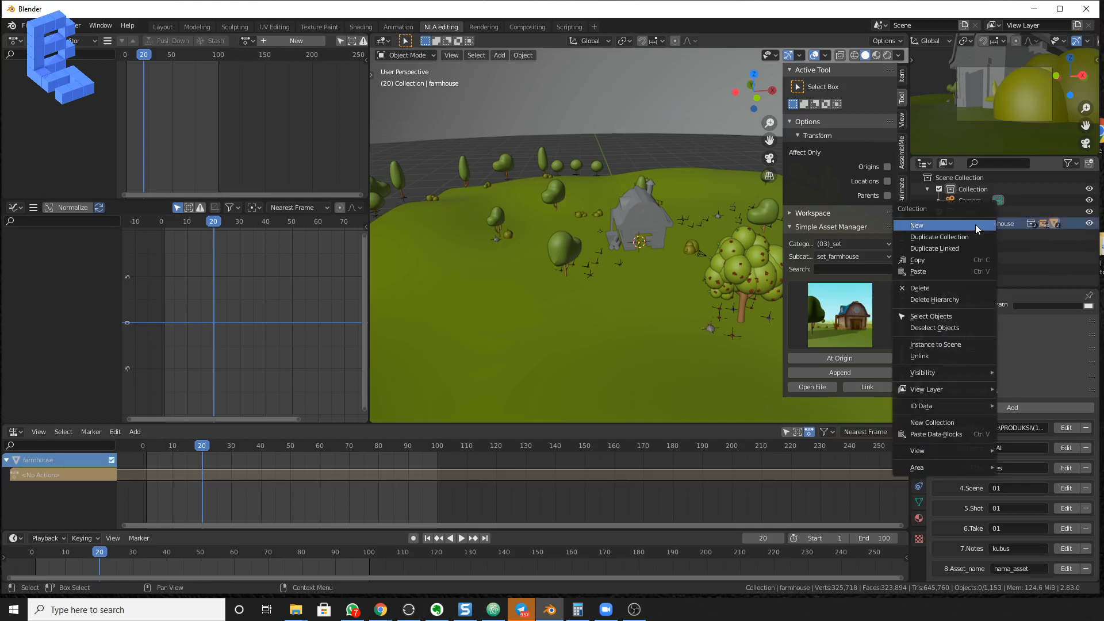
{"action": "left_click", "coordinate": [949, 344]}
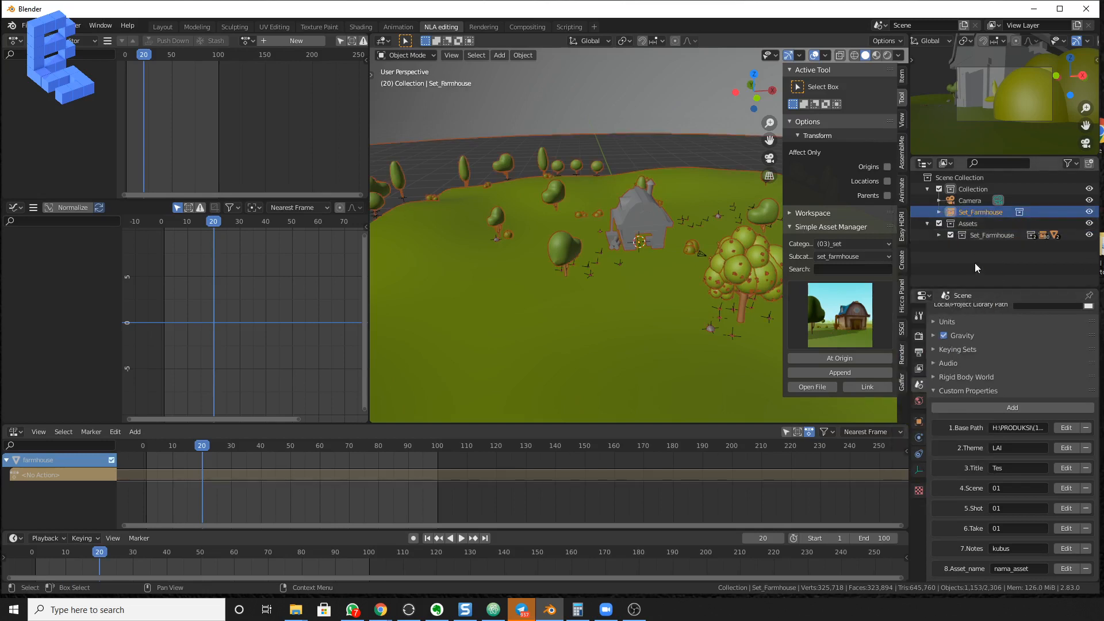
Unlink the original Set_Farmhouse collection from the Assets collection
{"action": "left_click", "coordinate": [984, 236]}
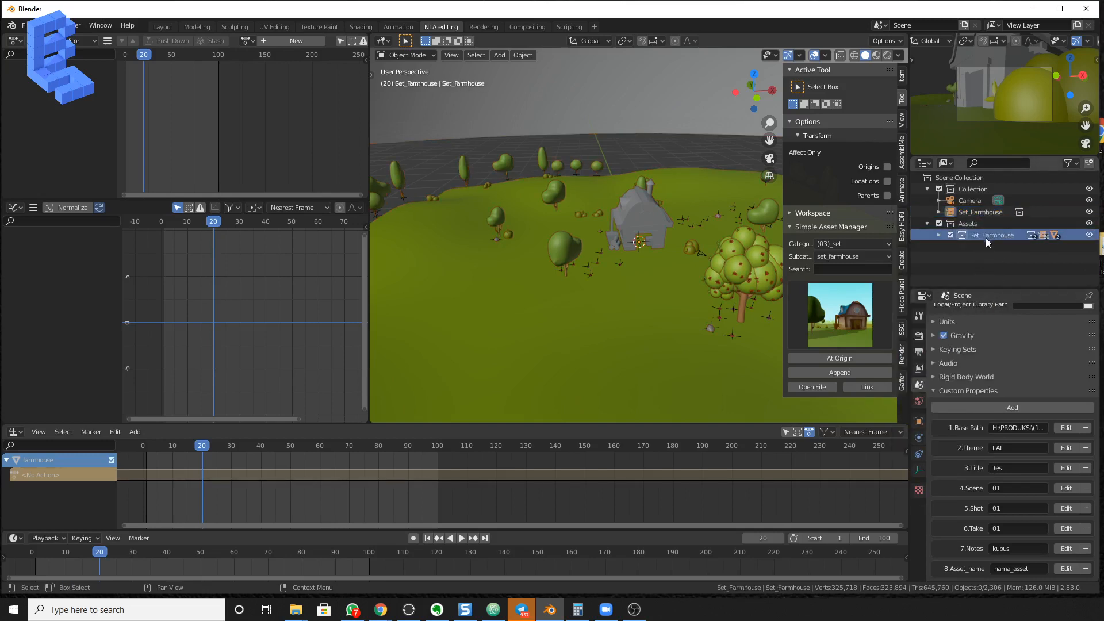
{"action": "right_click", "coordinate": [986, 237]}
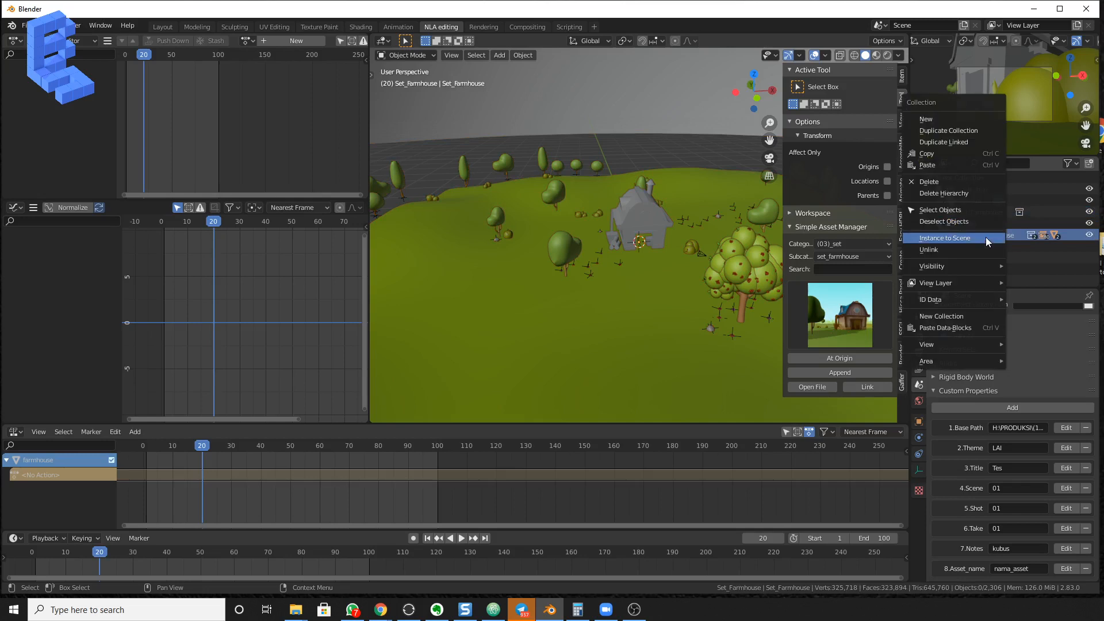
{"action": "left_click", "coordinate": [947, 250]}
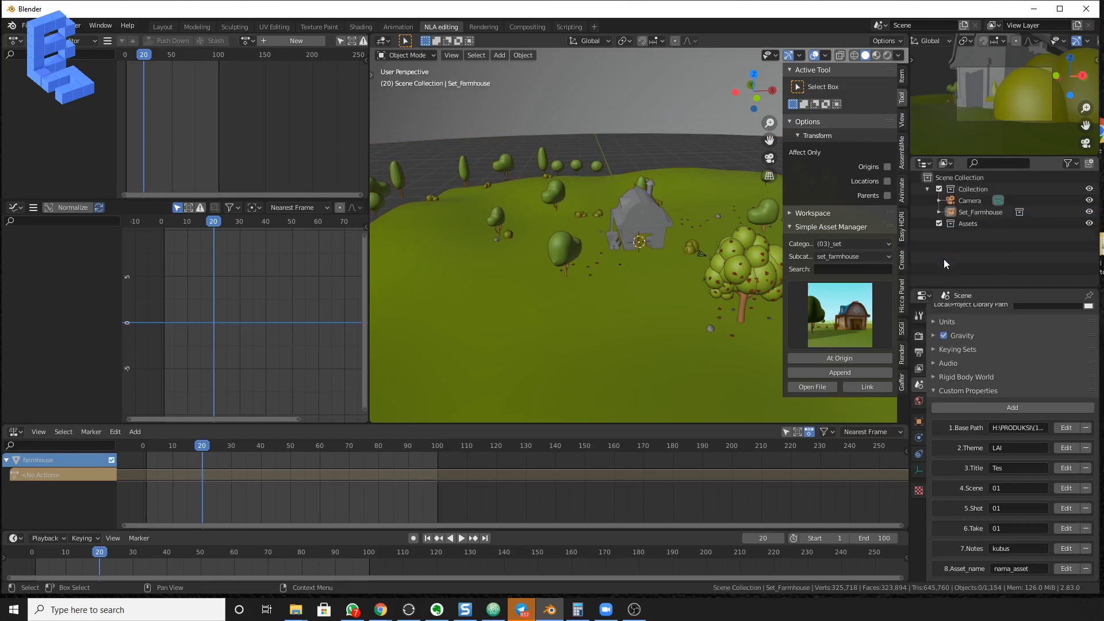
Try to move the Set_Farmhouse instance as one single object
{"action": "left_click", "coordinate": [970, 212]}
{"action": "key", "text": "g"}
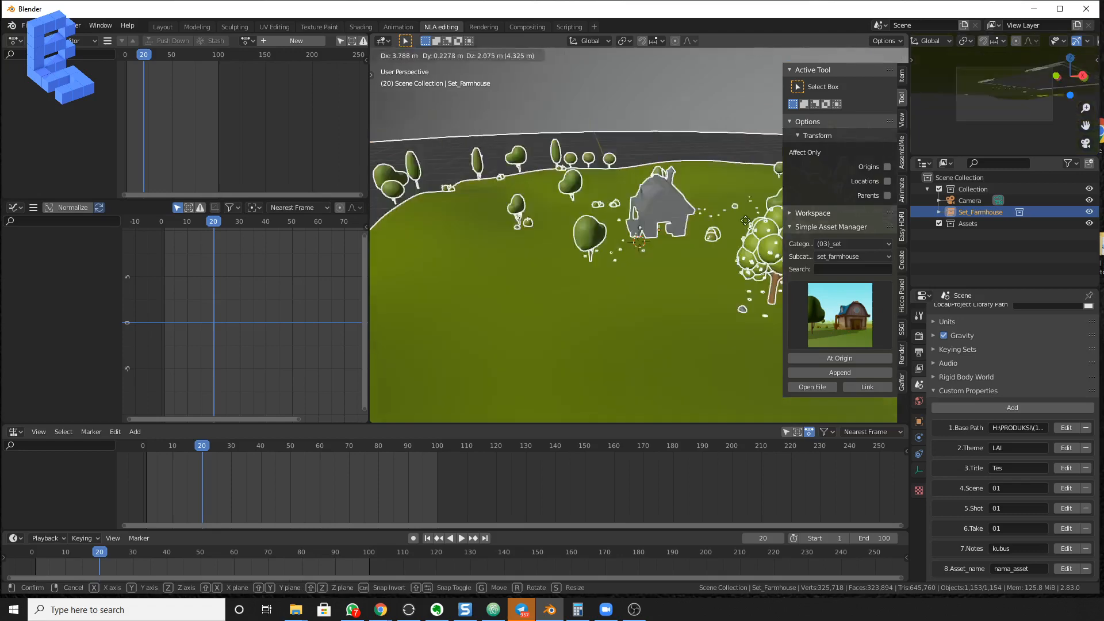
{"action": "left_click", "coordinate": [649, 249]}
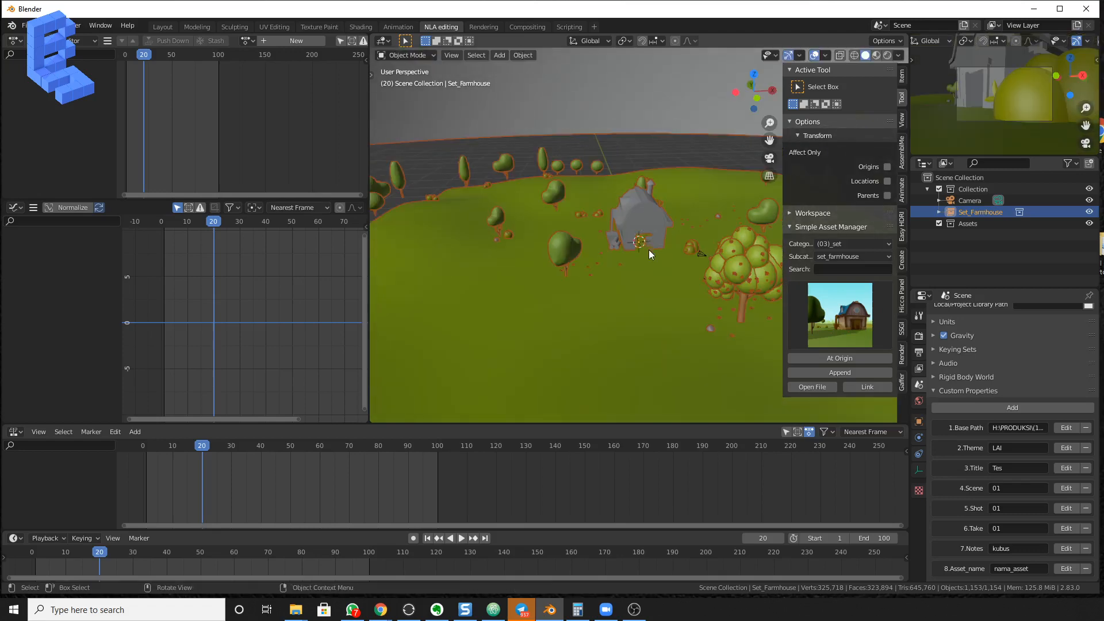
{"action": "key", "text": "b"}
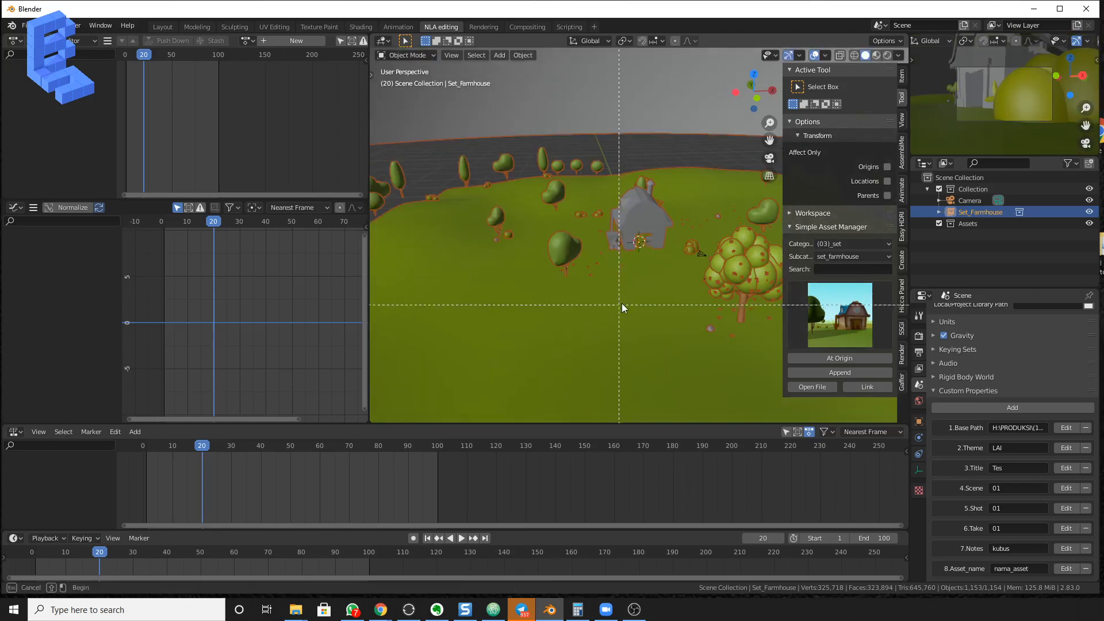
{"action": "key", "text": "Escape"}
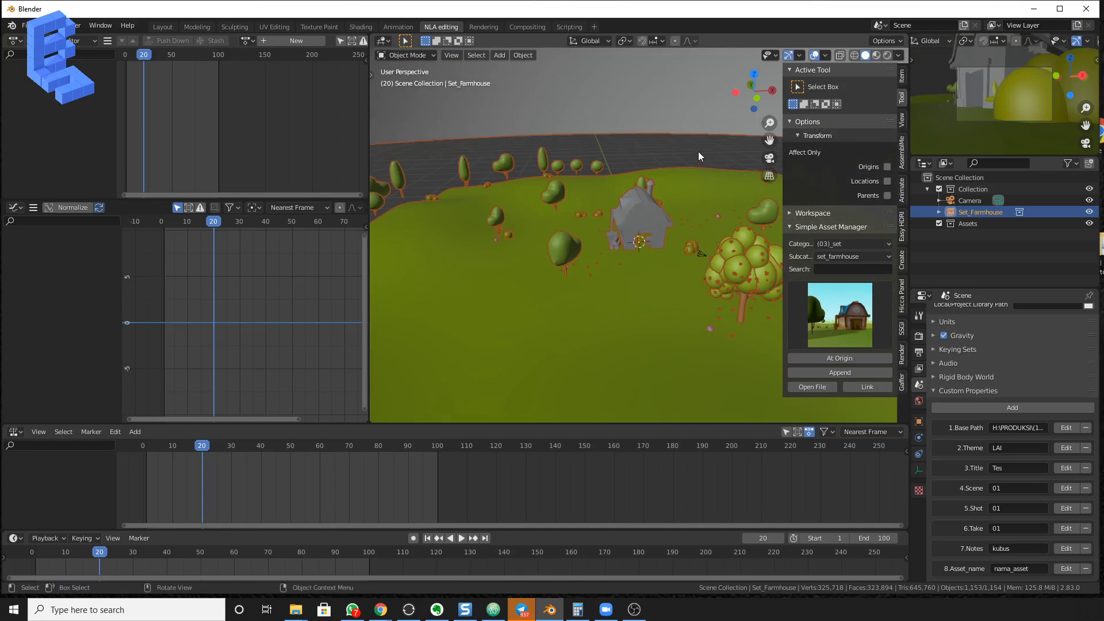
Hide the viewport sidebar and try moving the Set_Farmhouse instance from a different viewing angle
{"action": "key", "text": "n"}
{"action": "middle_click_drag", "start_coordinate": [757, 222], "coordinate": [745, 248]}
{"action": "key", "text": "g"}
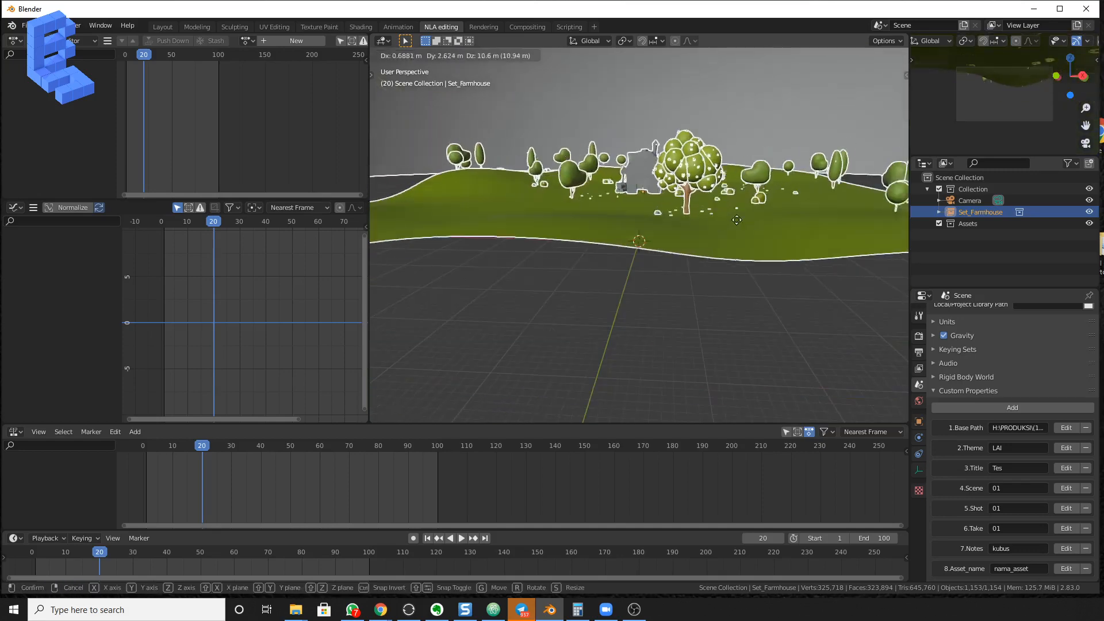
{"action": "right_click", "coordinate": [709, 252]}
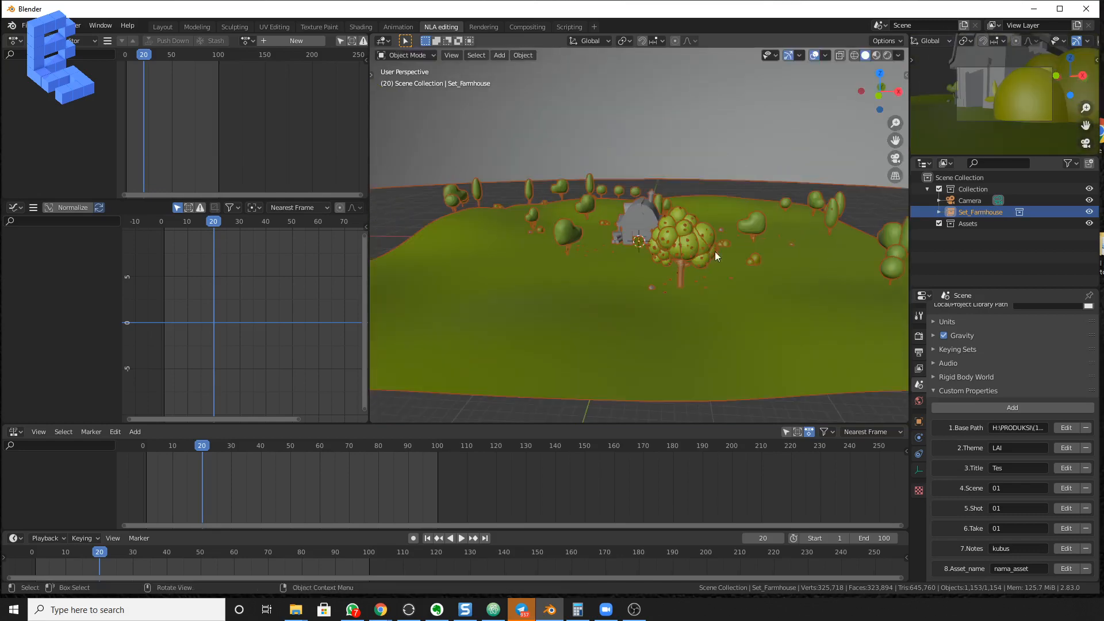
Reposition the camera to frame the whole farmhouse from the front, and set the camera's clip end to 1000 m
{"action": "key", "text": "KP_0"}
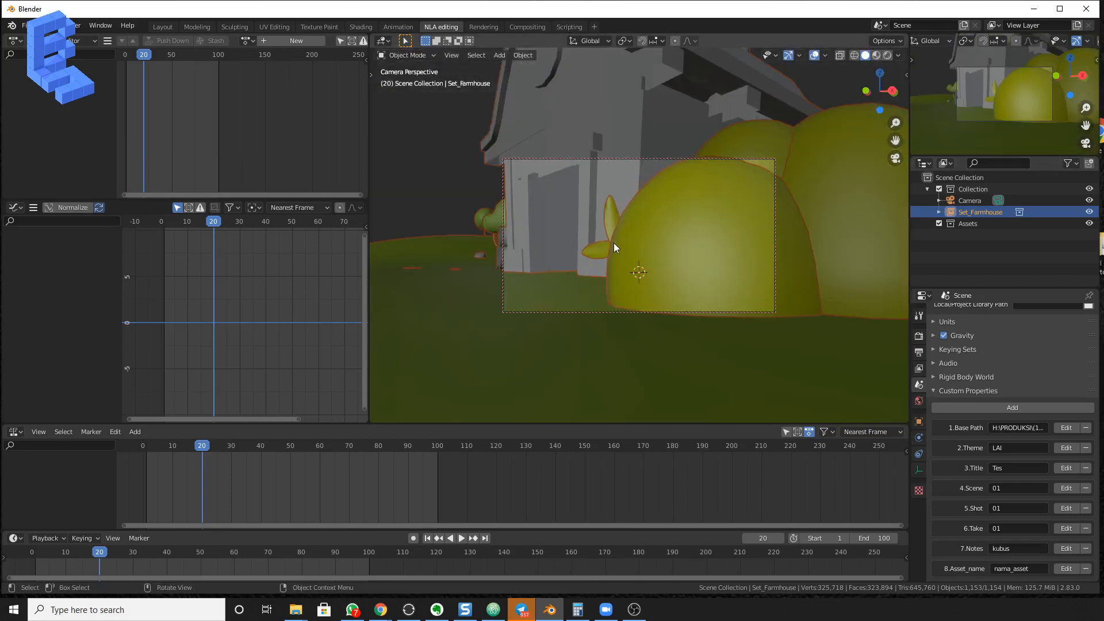
{"action": "middle_click_drag", "start_coordinate": [614, 243], "coordinate": [681, 310]}
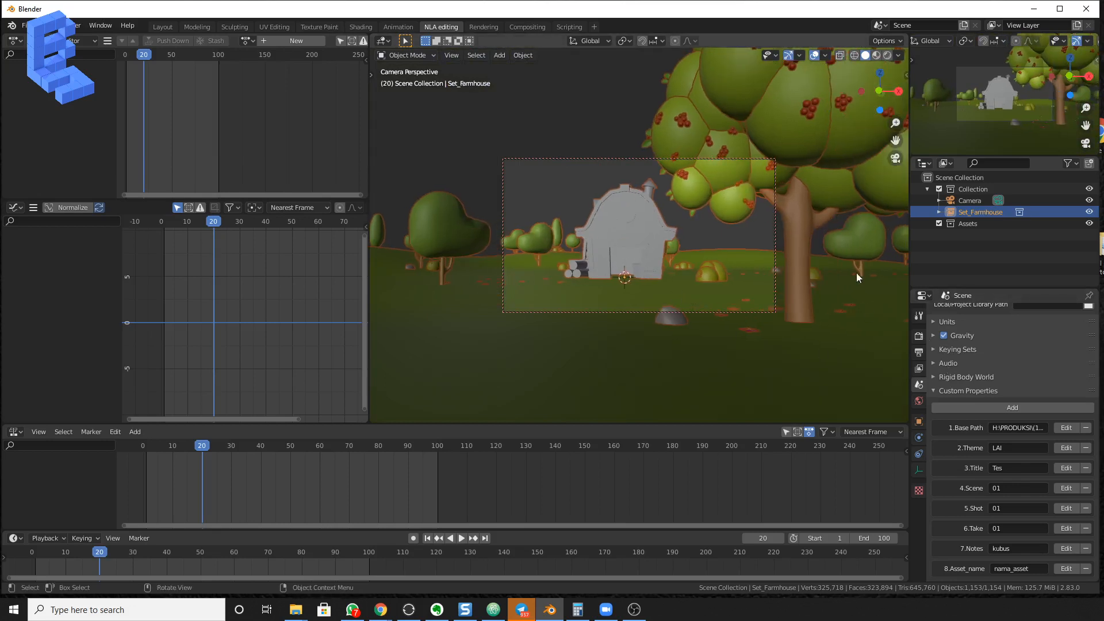
{"action": "left_click", "coordinate": [969, 202]}
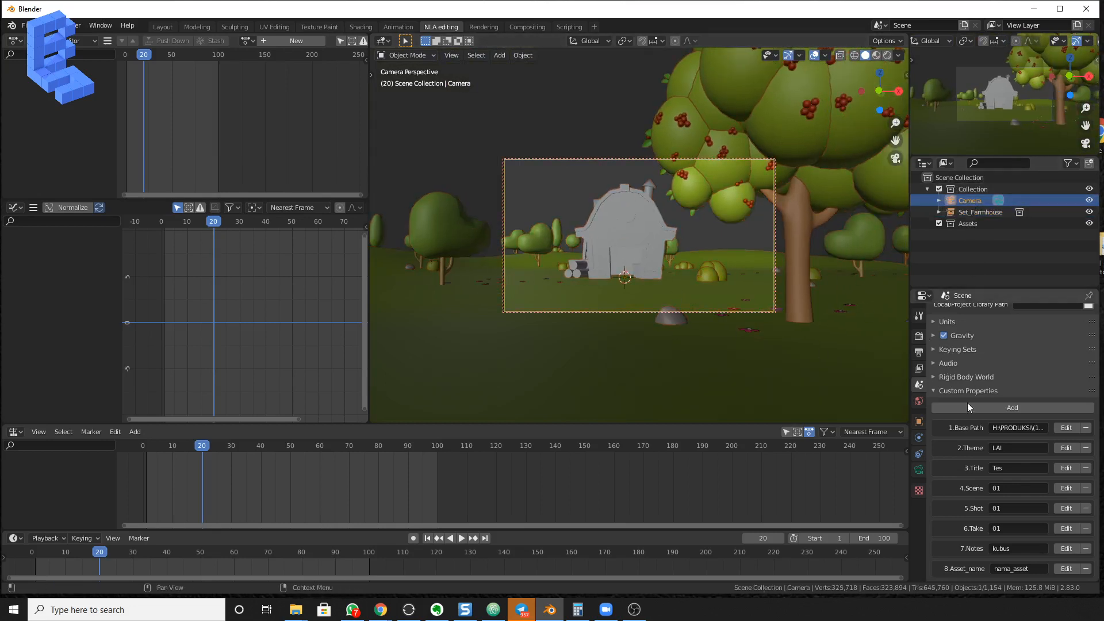
{"action": "left_click", "coordinate": [920, 470]}
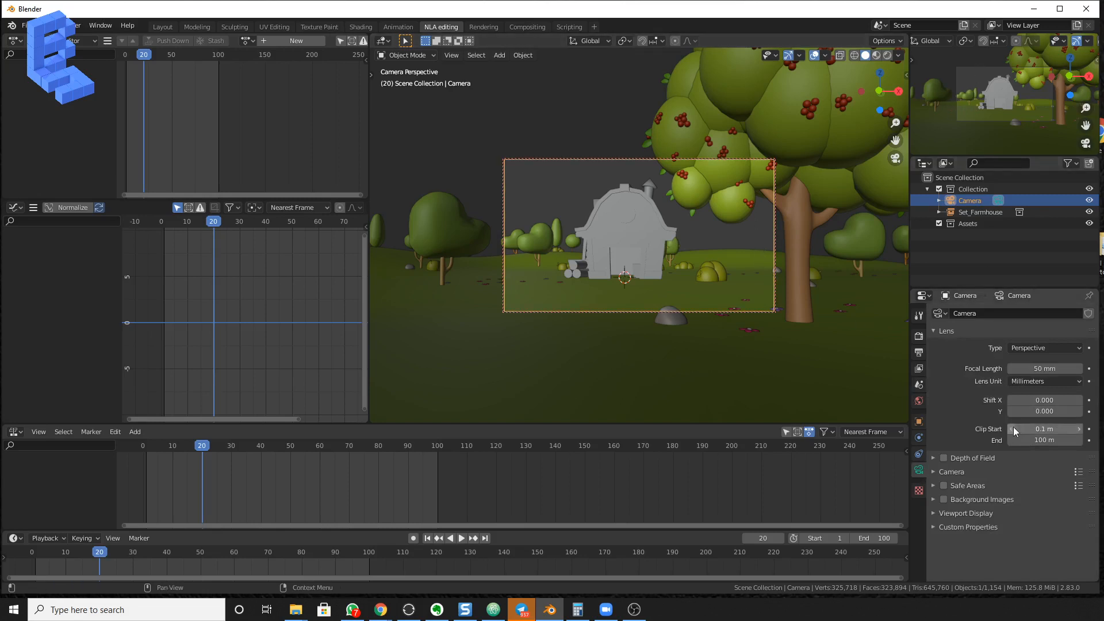
{"action": "left_click", "coordinate": [1035, 441]}
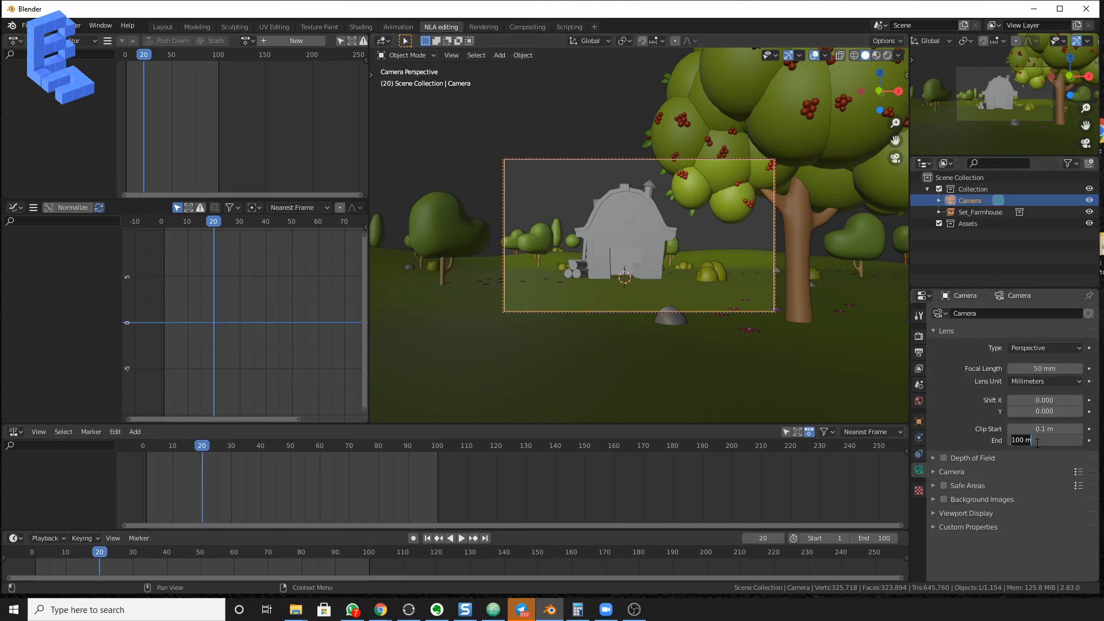
{"action": "type", "text": "1000"}
{"action": "key", "text": "Return"}
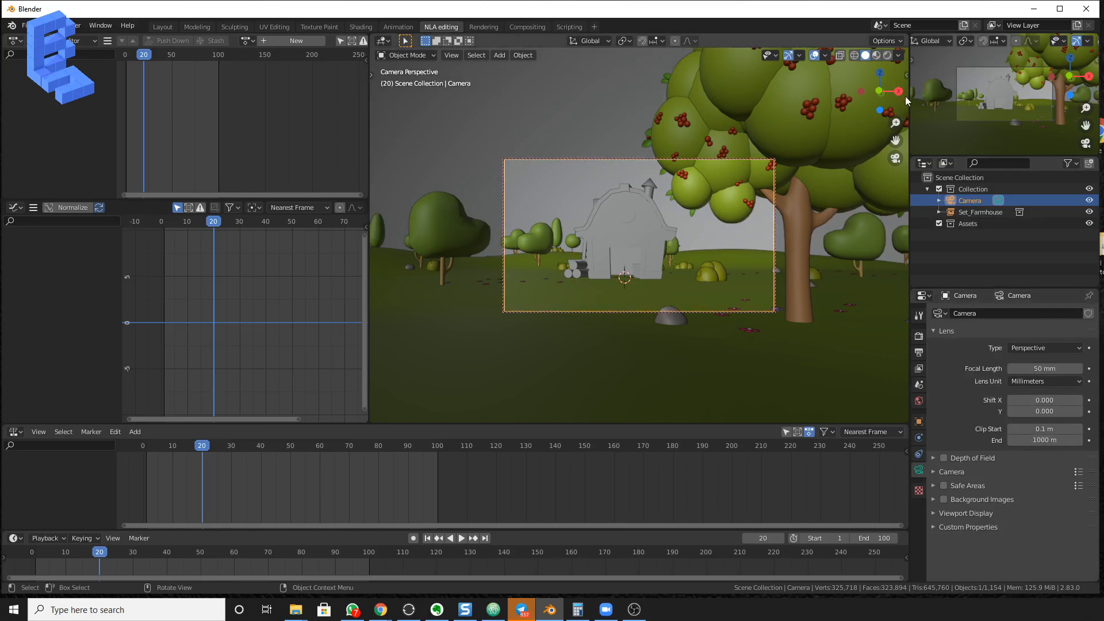
Preview the farmhouse shot in Rendered shading, and switch the viewport to Material Preview shading
{"action": "left_click", "coordinate": [890, 53]}
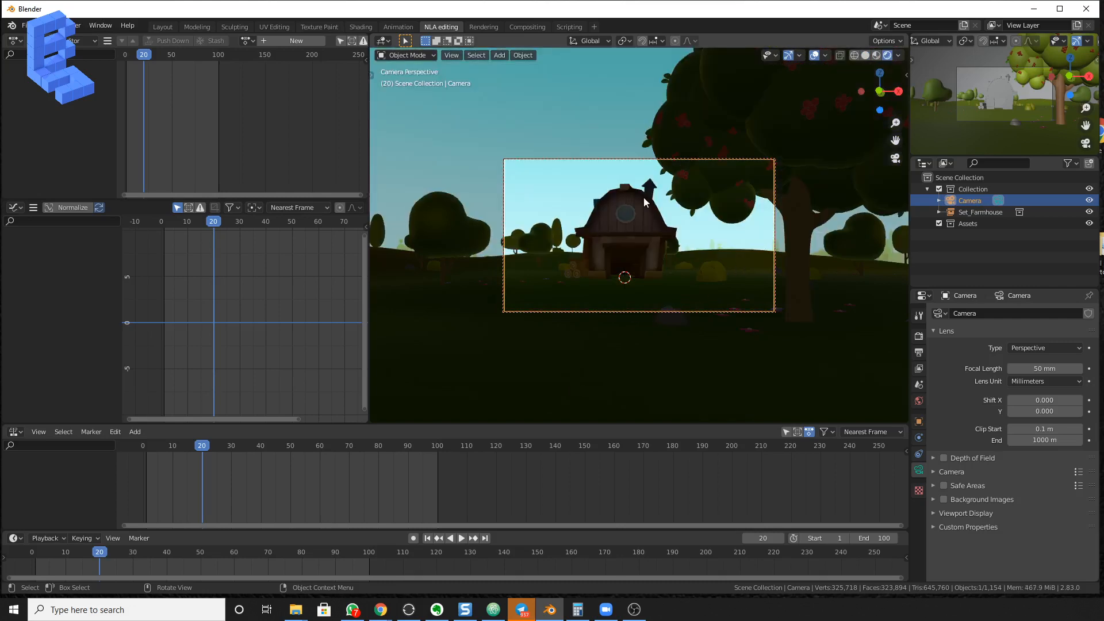
{"action": "left_click", "coordinate": [875, 56]}
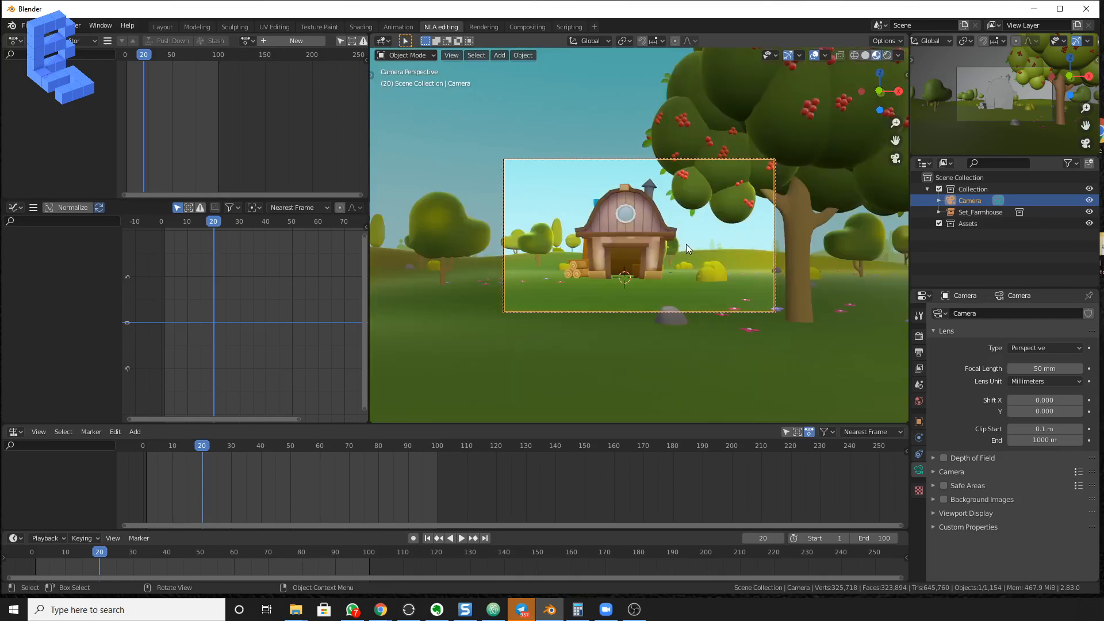
Set the Simple Asset Manager to the (01)_character category and the pito subcategory
{"action": "middle_click_drag", "start_coordinate": [685, 244], "coordinate": [651, 279]}
{"action": "scroll", "coordinate": [707, 312], "scroll_direction": "up", "scroll_amount": 2}
{"action": "scroll", "coordinate": [633, 267], "scroll_direction": "up", "scroll_amount": 2}
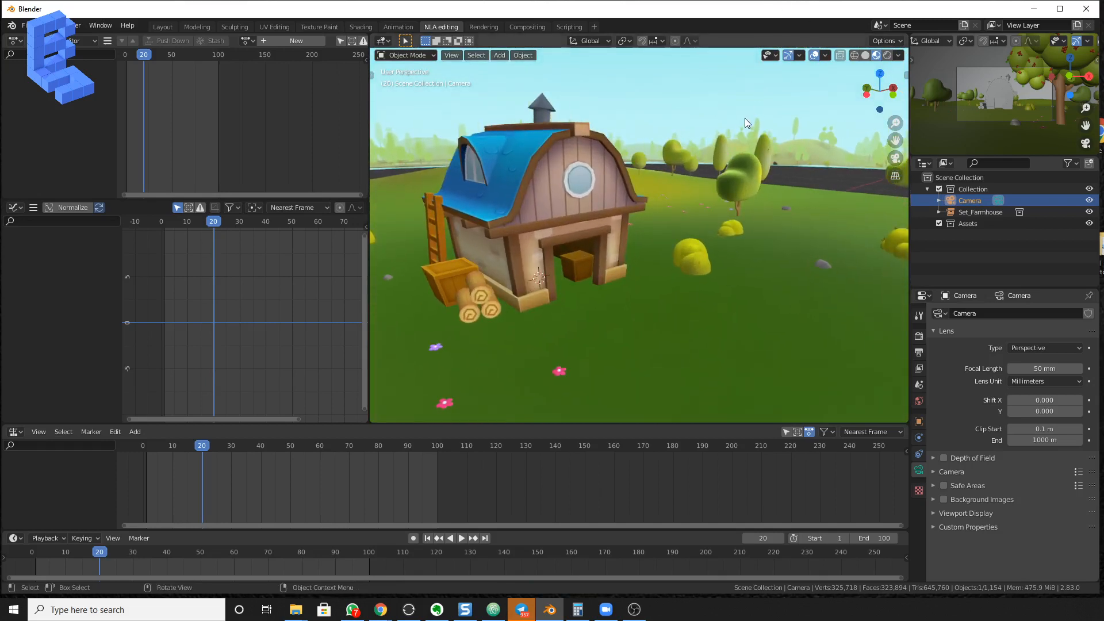
{"action": "left_click", "coordinate": [909, 76]}
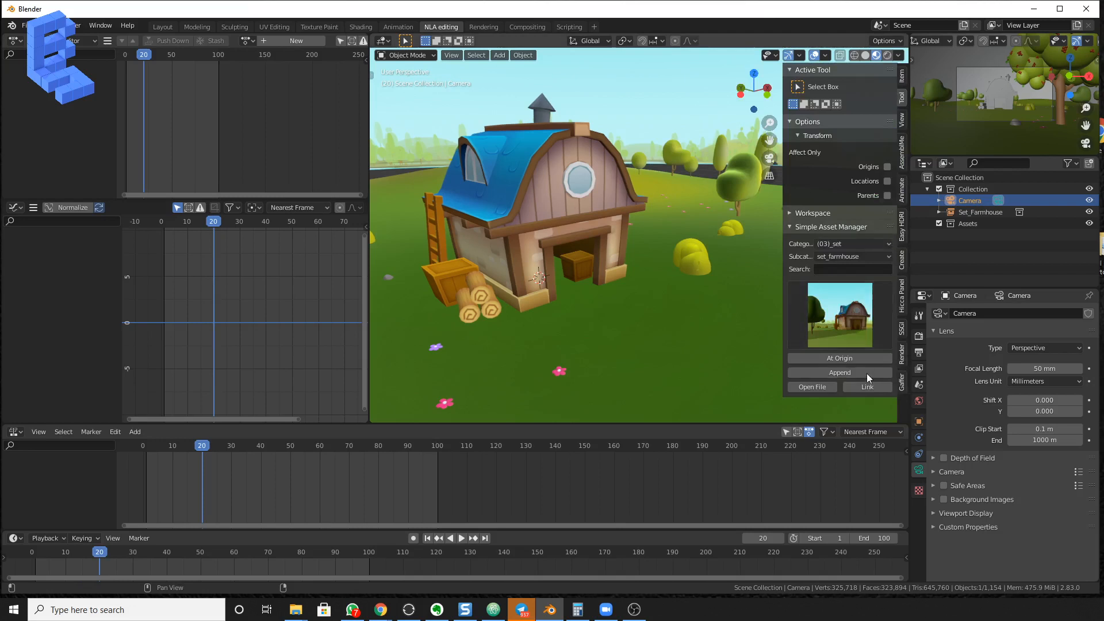
{"action": "left_click", "coordinate": [872, 244]}
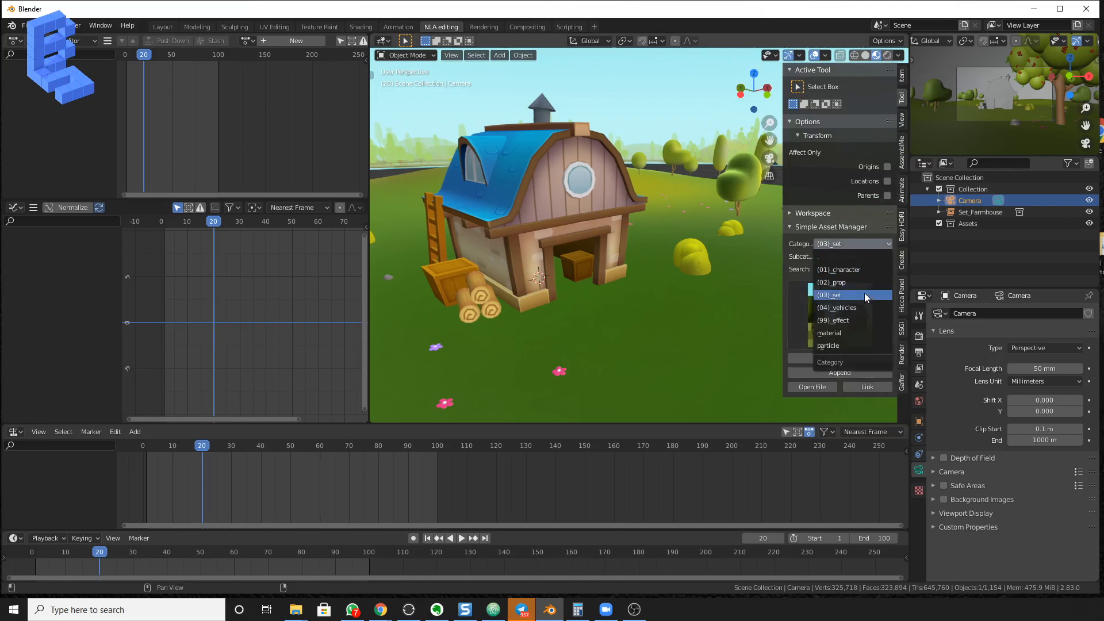
{"action": "left_click", "coordinate": [868, 271]}
{"action": "left_click", "coordinate": [863, 256]}
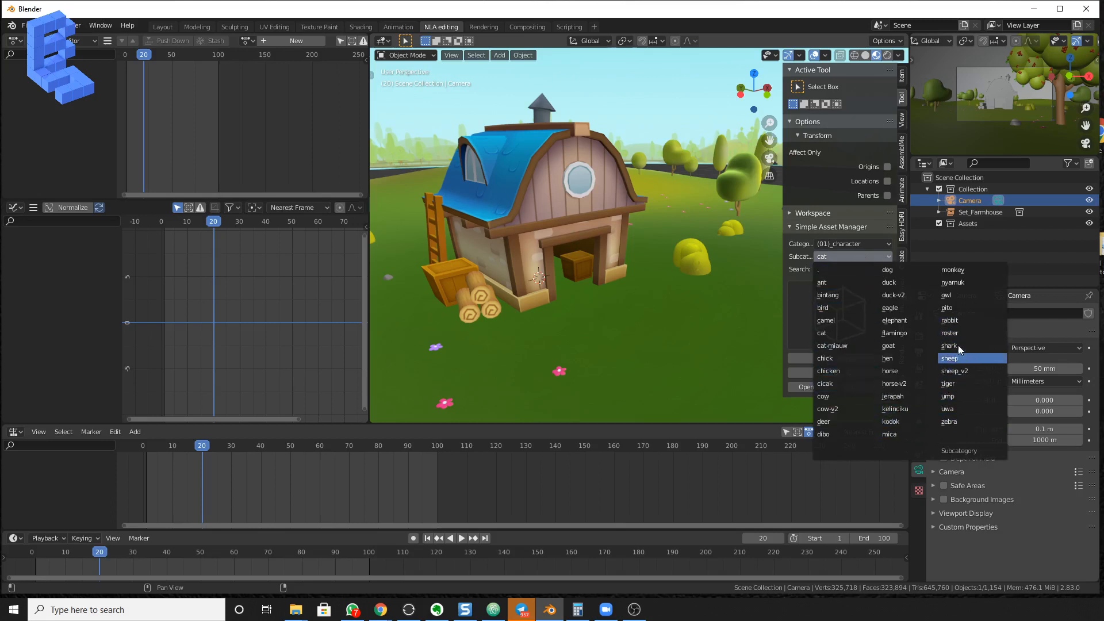
{"action": "left_click", "coordinate": [949, 308]}
Append the C pito character to the scene and hide the viewport sidebar
{"action": "left_click", "coordinate": [834, 326]}
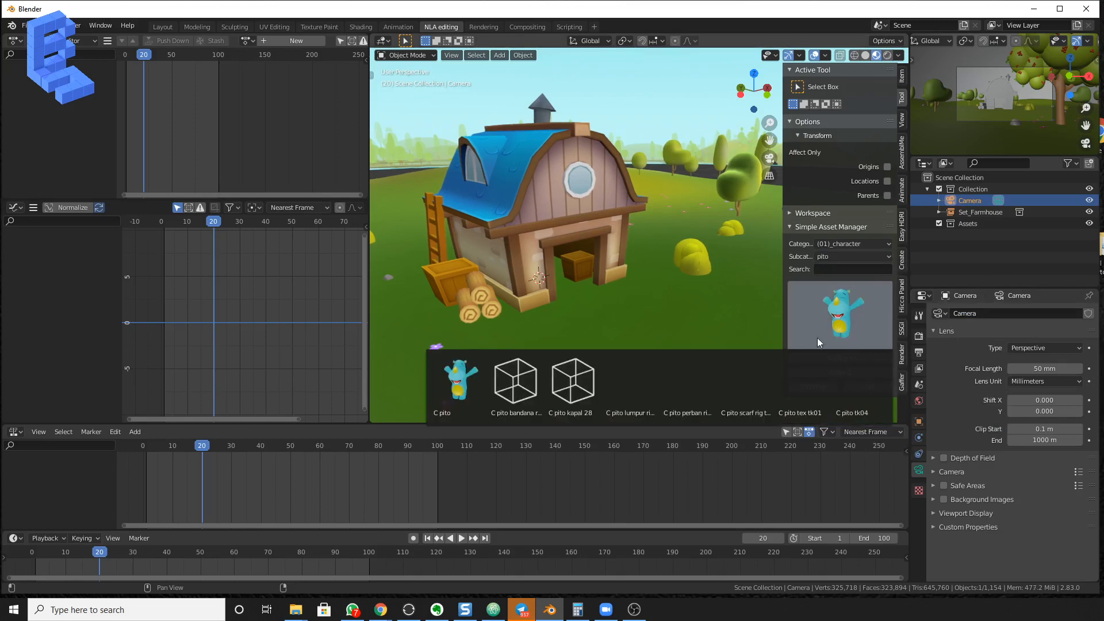
{"action": "left_click", "coordinate": [461, 389]}
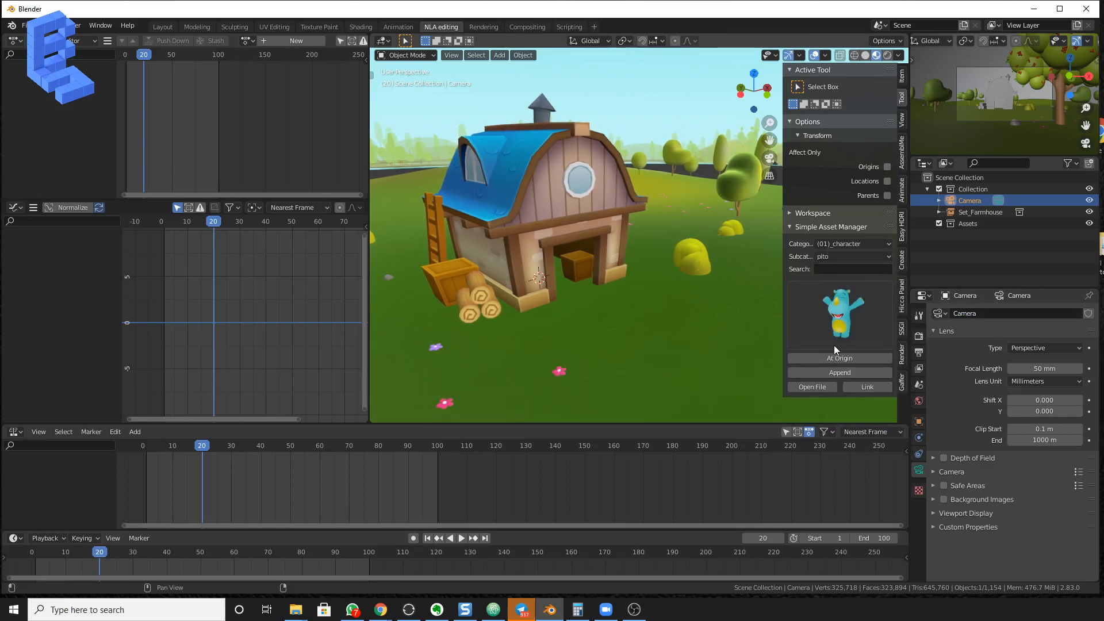
{"action": "left_click", "coordinate": [856, 374]}
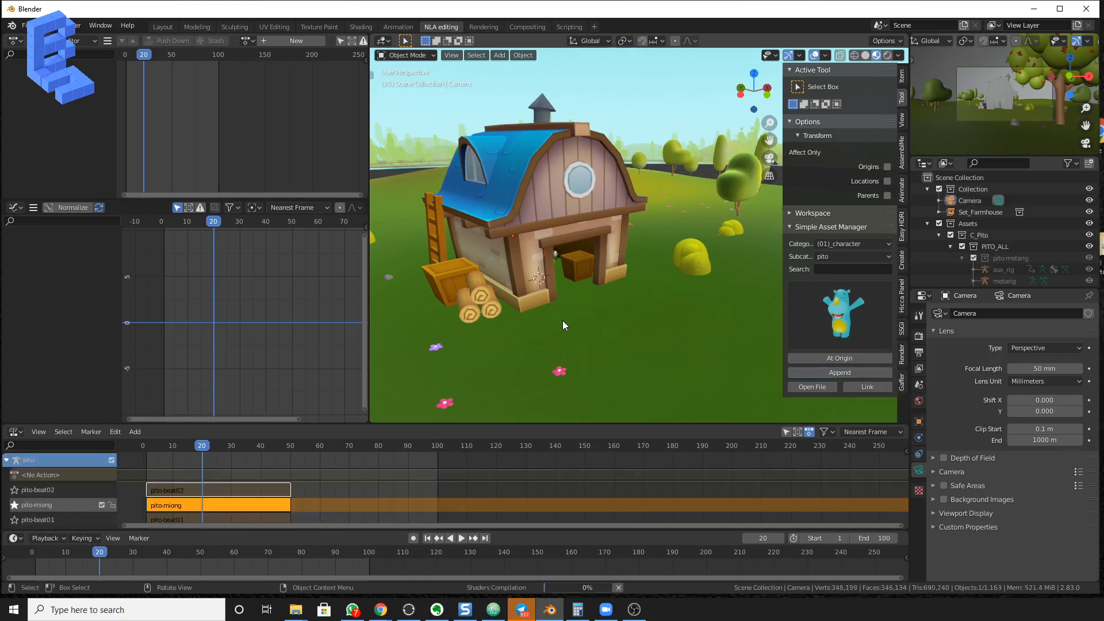
{"action": "middle_click_drag", "start_coordinate": [613, 275], "coordinate": [557, 259]}
{"action": "scroll", "coordinate": [578, 278], "scroll_direction": "up", "scroll_amount": 2}
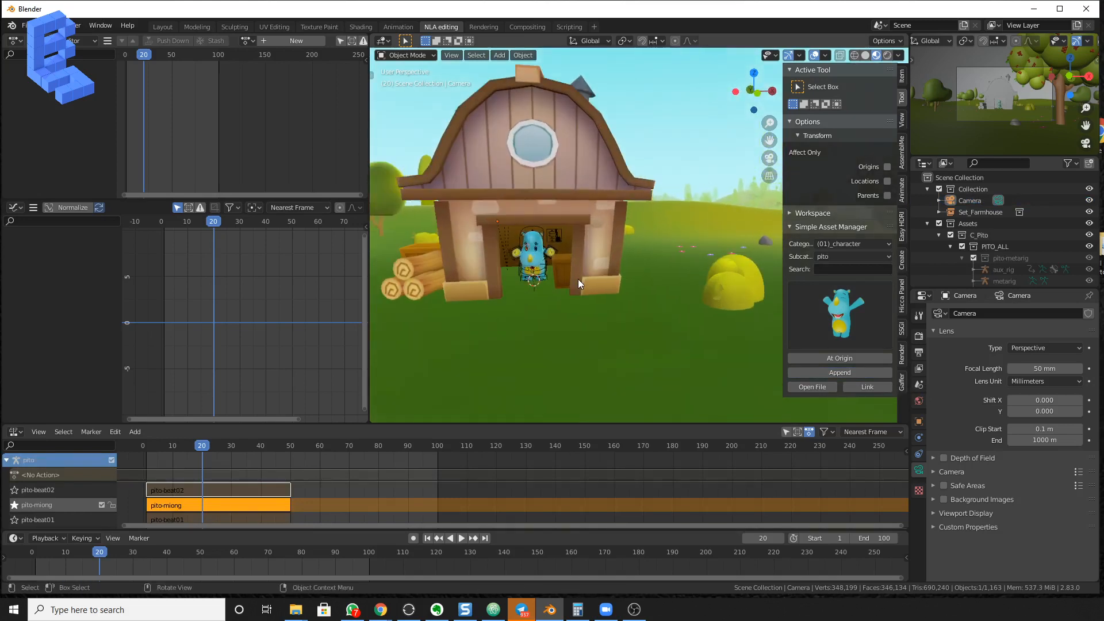
{"action": "key", "text": "n"}
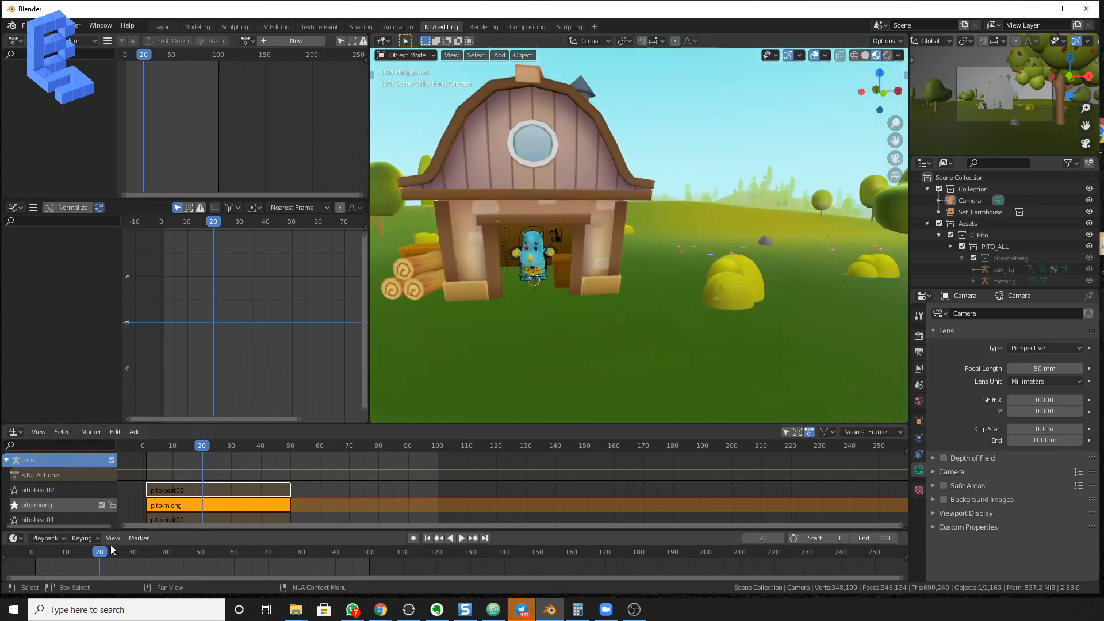
Play back the pito character's animation and set the current frame to 36
{"action": "left_click_drag", "start_coordinate": [103, 552], "coordinate": [63, 589]}
{"action": "key", "text": "space"}
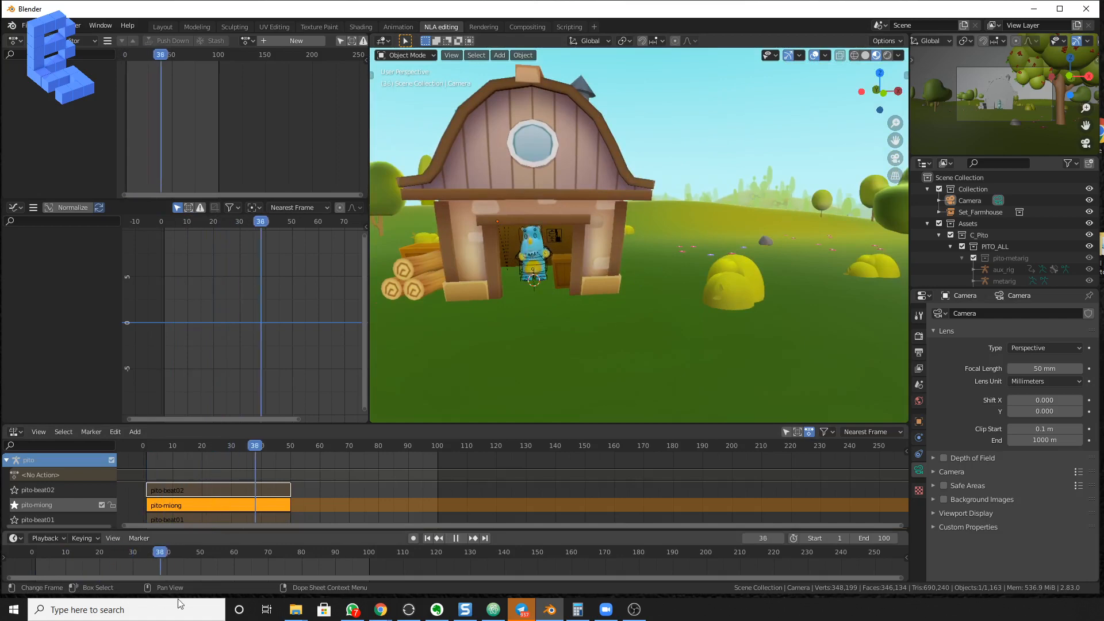
{"action": "key", "text": "space"}
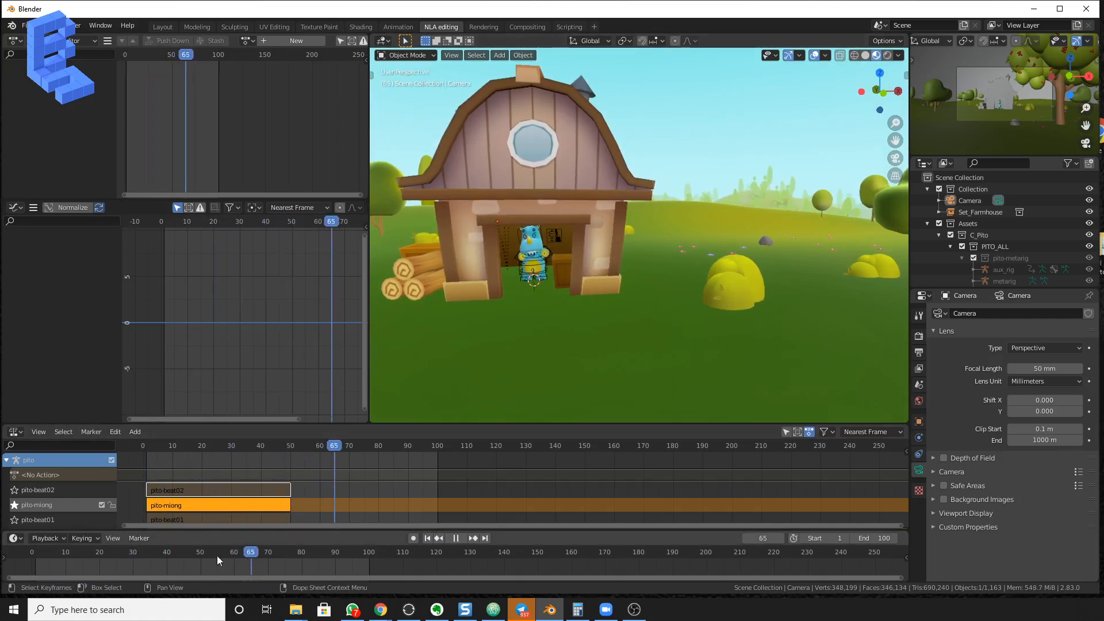
{"action": "left_click_drag", "start_coordinate": [216, 556], "coordinate": [153, 556]}
Switch the viewport to Wireframe shading and select the pito_transform circle around the character's feet
{"action": "scroll", "coordinate": [545, 302], "scroll_direction": "up", "scroll_amount": 2}
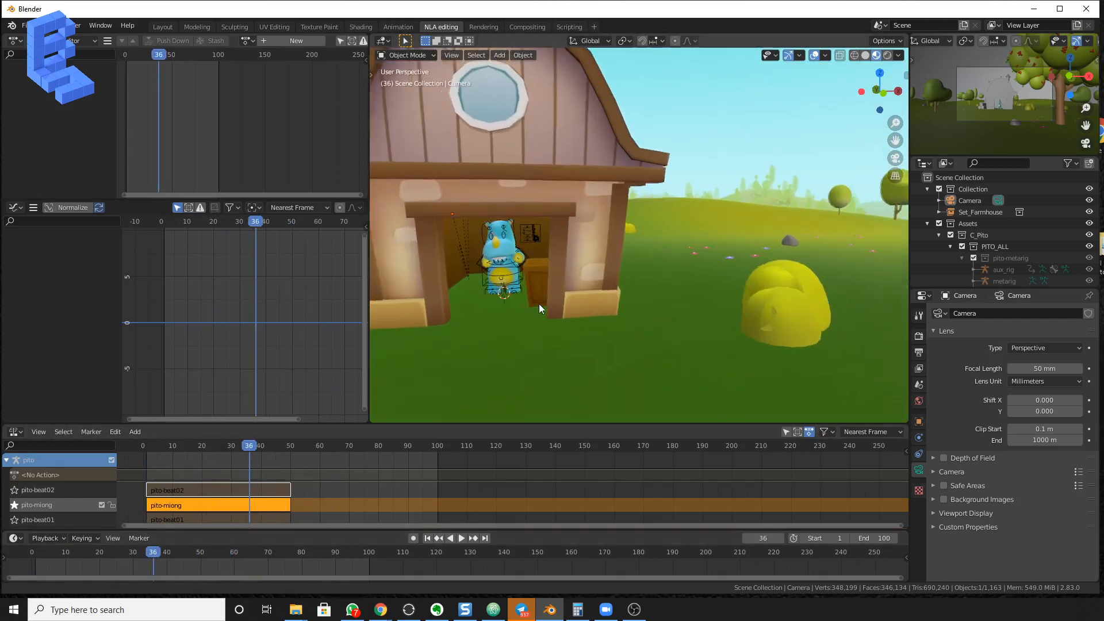
{"action": "middle_click_drag", "start_coordinate": [539, 303], "coordinate": [696, 251], "text": "shift"}
{"action": "scroll", "coordinate": [696, 250], "scroll_direction": "up", "scroll_amount": 2}
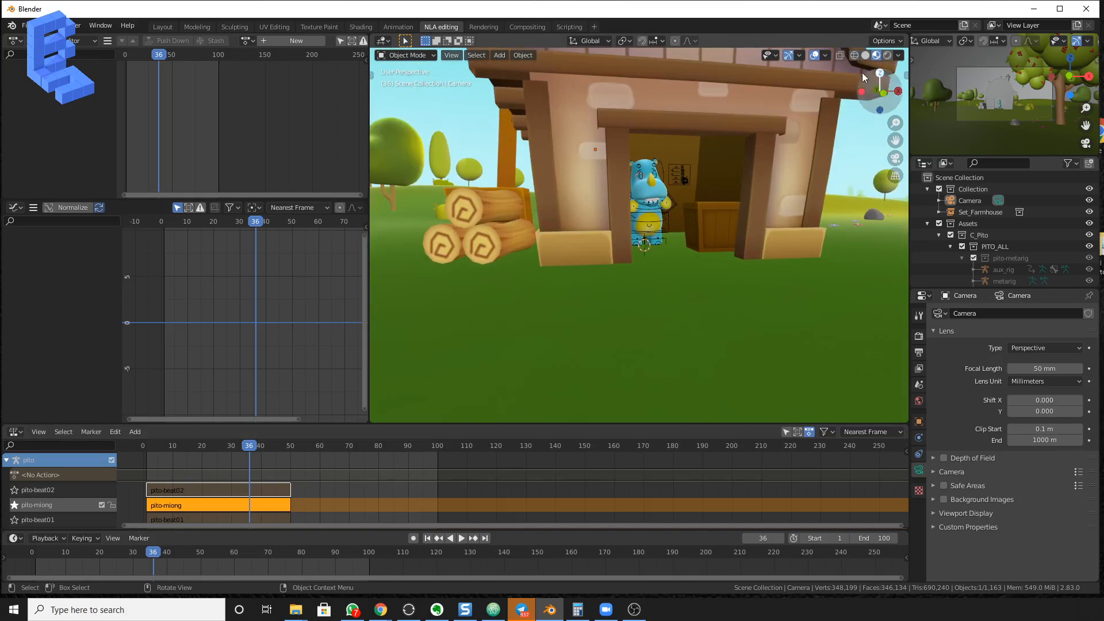
{"action": "left_click", "coordinate": [854, 56]}
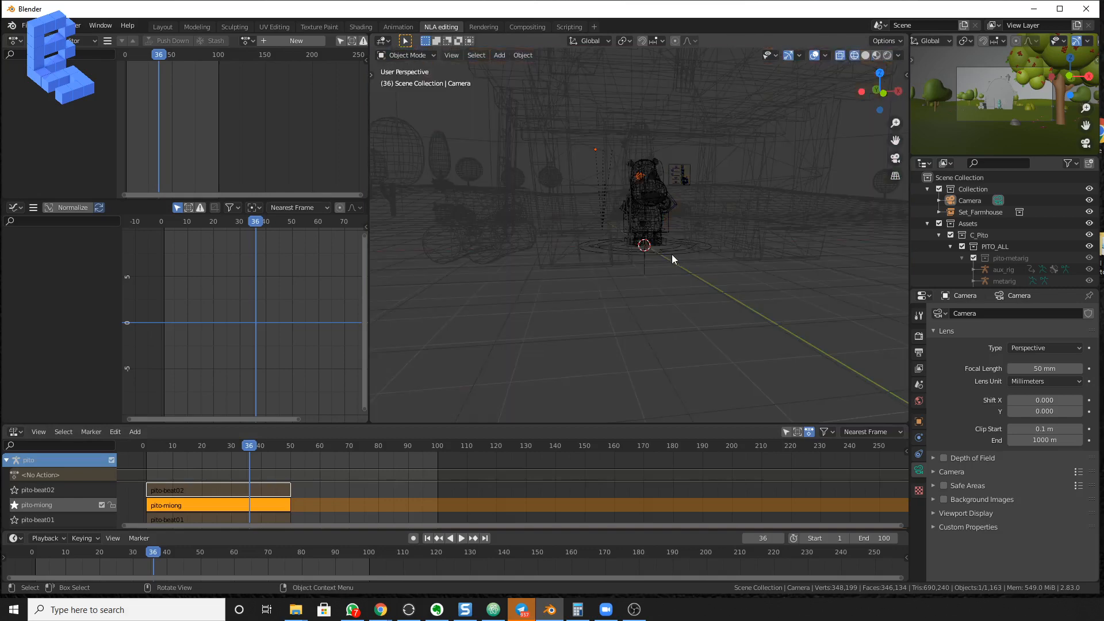
{"action": "left_click", "coordinate": [674, 254]}
{"action": "middle_click_drag", "start_coordinate": [677, 255], "coordinate": [656, 270]}
{"action": "scroll", "coordinate": [662, 256], "scroll_direction": "up", "scroll_amount": 3}
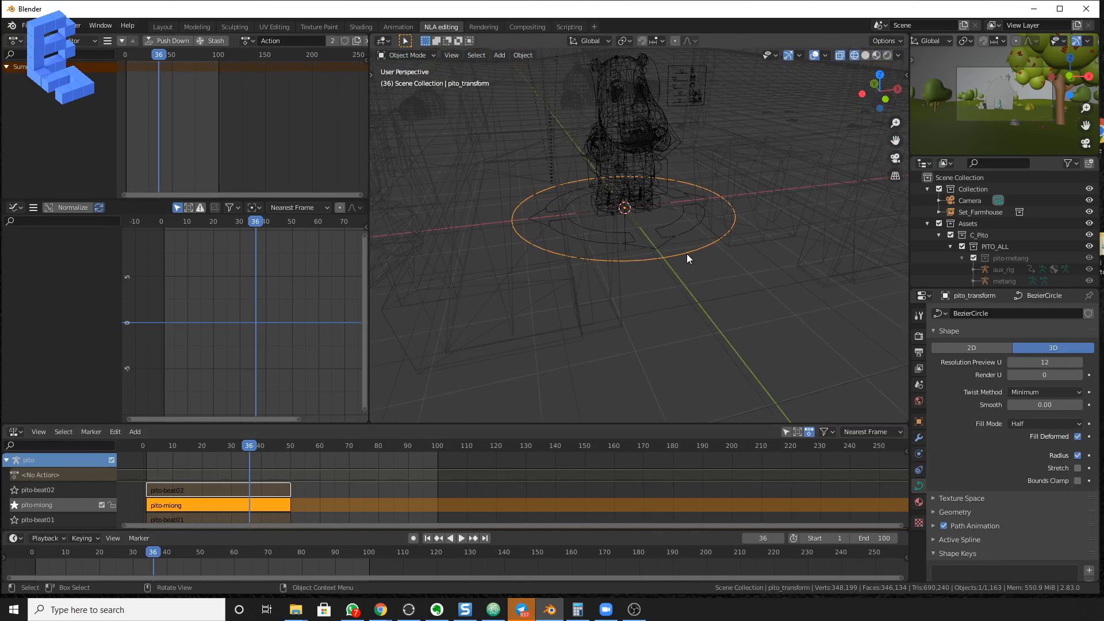
Enable the Move, Rotate and Scale object gizmos in the viewport
{"action": "left_click", "coordinate": [828, 56]}
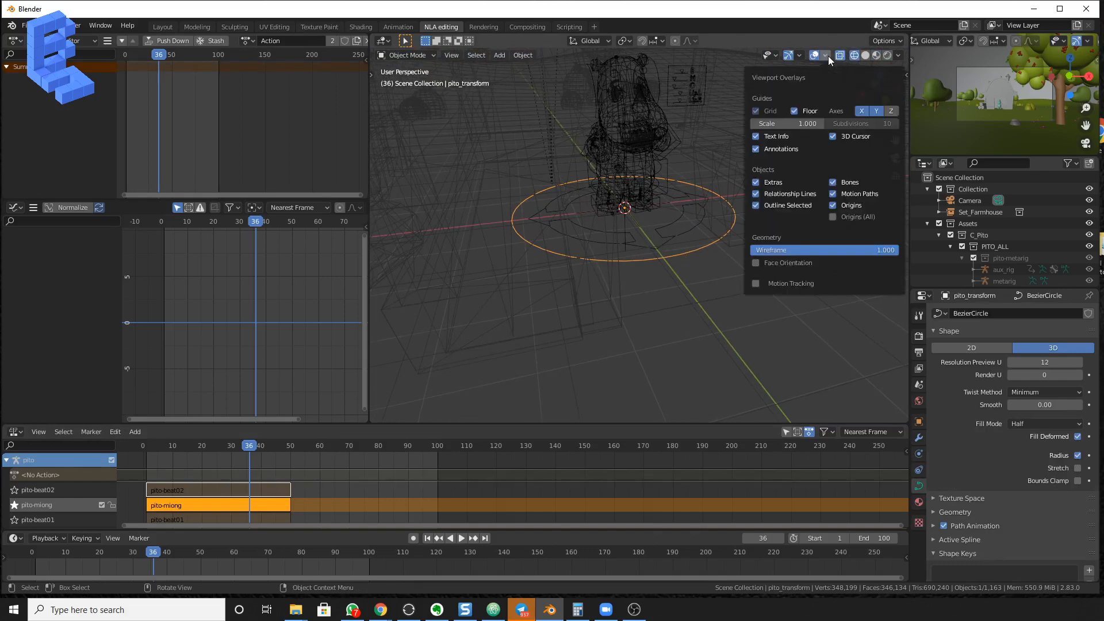
{"action": "left_click", "coordinate": [827, 56]}
{"action": "left_click", "coordinate": [800, 56]}
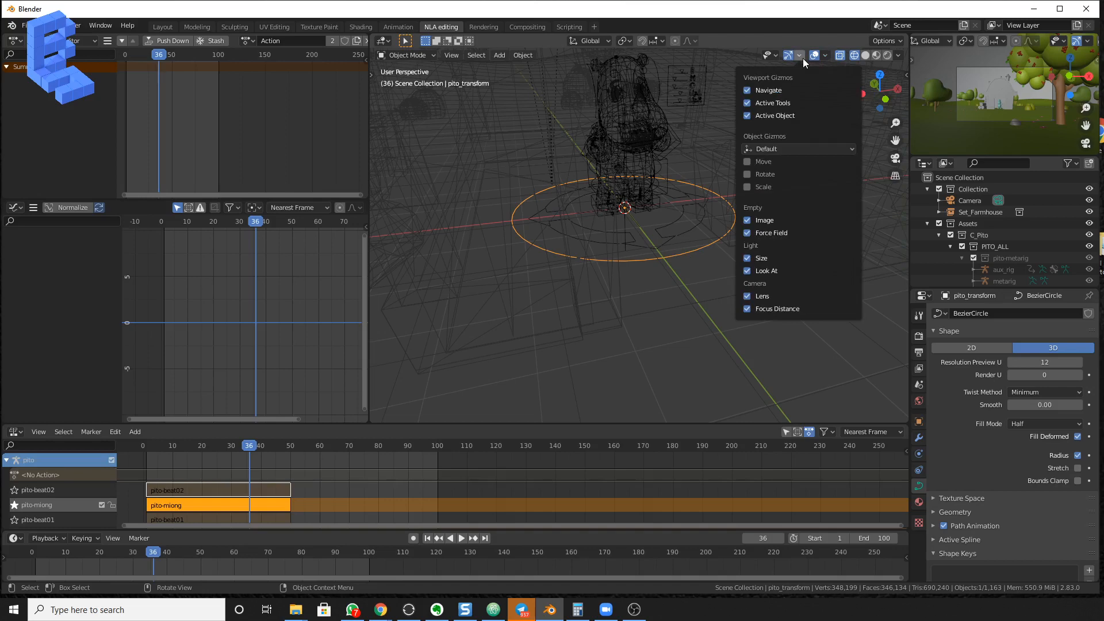
{"action": "left_click", "coordinate": [767, 162]}
{"action": "left_click", "coordinate": [767, 174]}
{"action": "left_click", "coordinate": [765, 187]}
{"action": "left_click", "coordinate": [657, 350]}
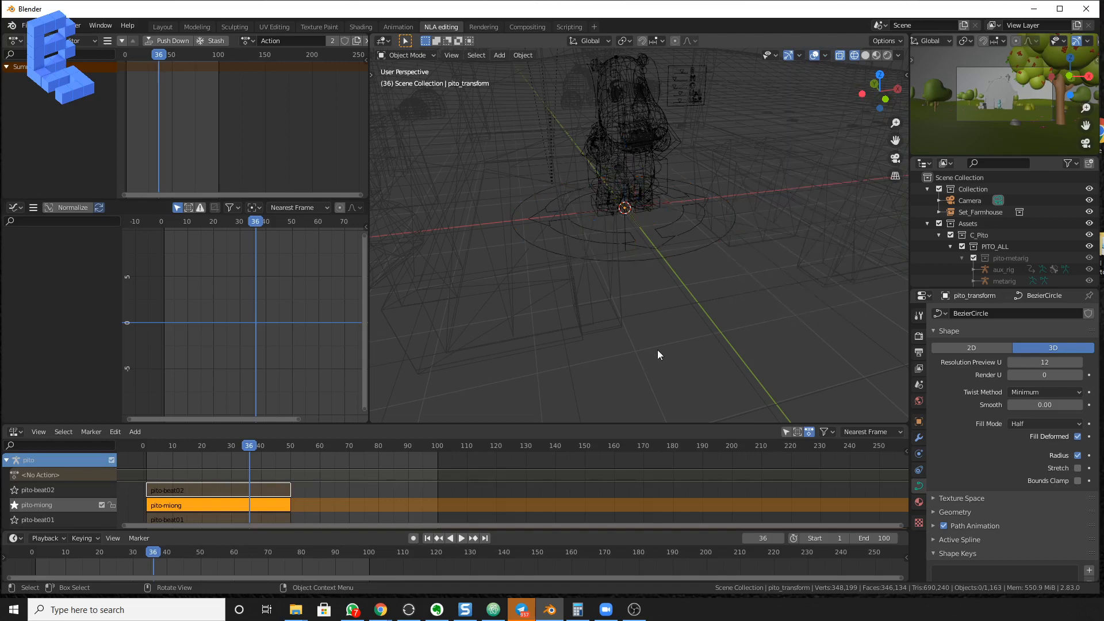
Select the pito_transform circle and move it along the Y axis toward the front of the farmhouse
{"action": "left_click", "coordinate": [686, 255]}
{"action": "scroll", "coordinate": [627, 218], "scroll_direction": "down", "scroll_amount": 1}
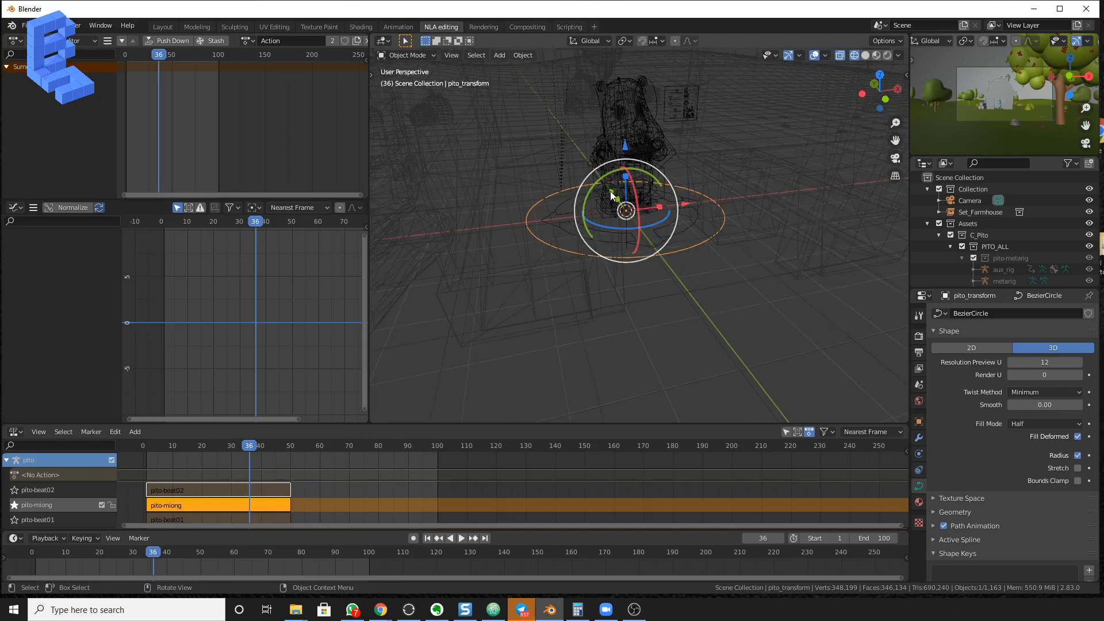
{"action": "left_click_drag", "start_coordinate": [610, 198], "coordinate": [668, 289]}
{"action": "scroll", "coordinate": [668, 289], "scroll_direction": "down", "scroll_amount": 4}
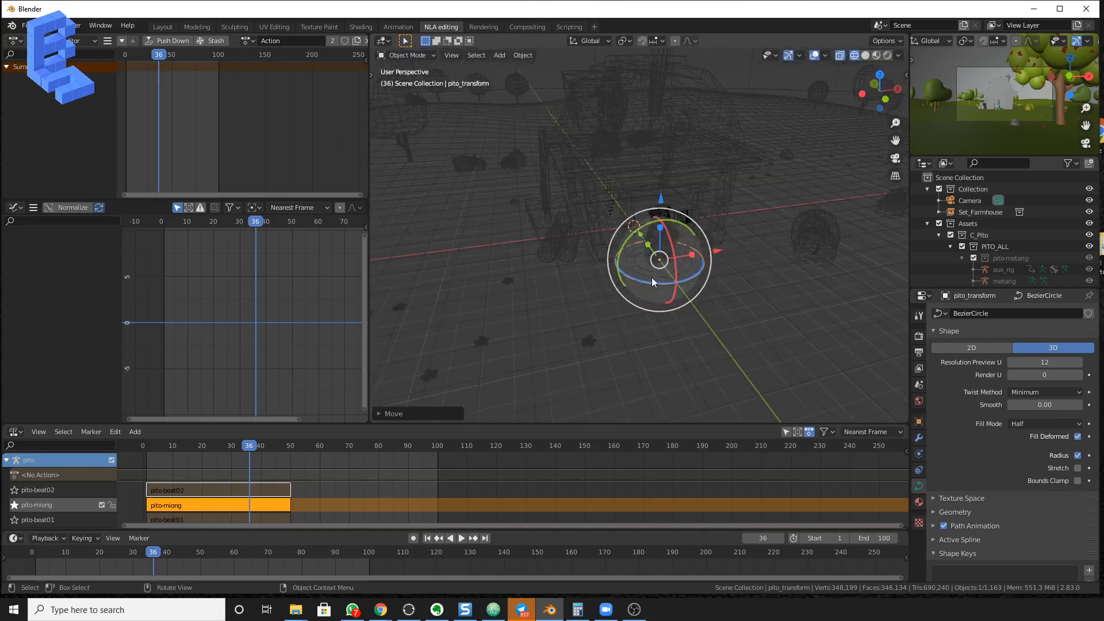
Switch to Material Preview shading and move the pito character farther forward, just outside the farmhouse door
{"action": "left_click", "coordinate": [876, 55]}
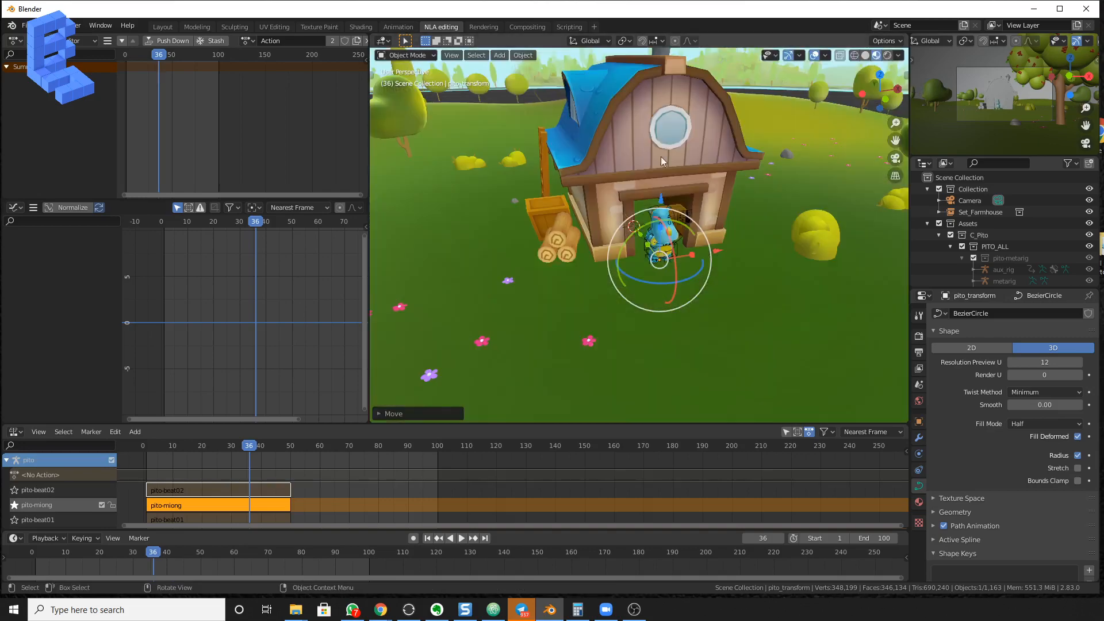
{"action": "middle_click_drag", "start_coordinate": [659, 211], "coordinate": [695, 181]}
{"action": "scroll", "coordinate": [635, 274], "scroll_direction": "up", "scroll_amount": 3}
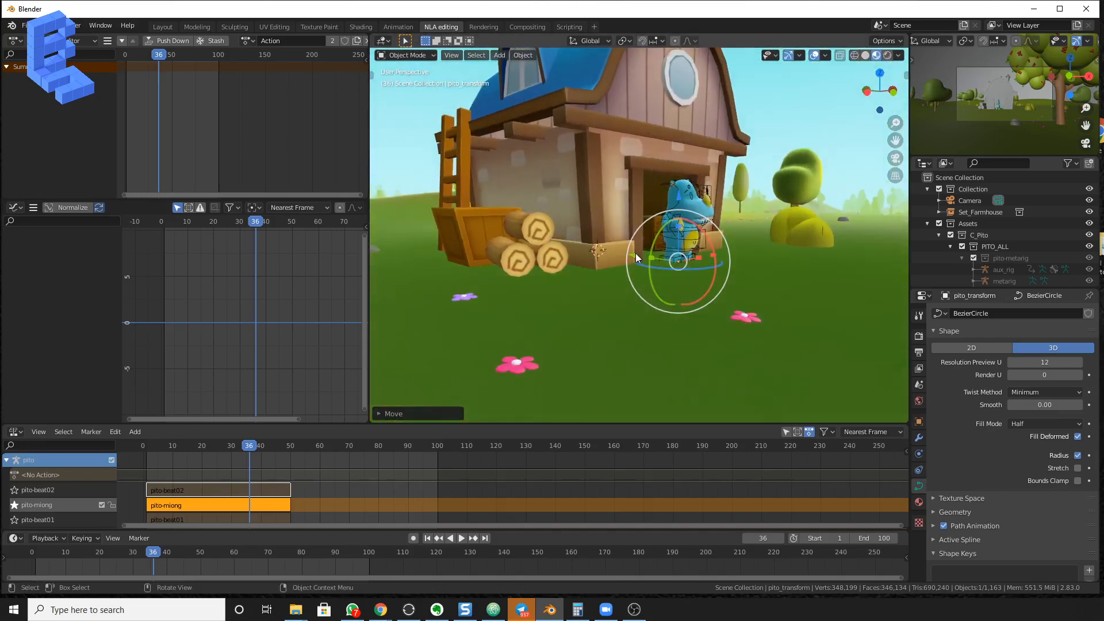
{"action": "left_click_drag", "start_coordinate": [636, 254], "coordinate": [677, 269]}
{"action": "mouse_move", "coordinate": [722, 203]}
{"action": "left_mouse_down"}
{"action": "mouse_move", "coordinate": [722, 190]}
{"action": "mouse_move", "coordinate": [723, 203]}
{"action": "left_mouse_up"}
{"action": "middle_click_drag", "start_coordinate": [723, 202], "coordinate": [635, 231]}
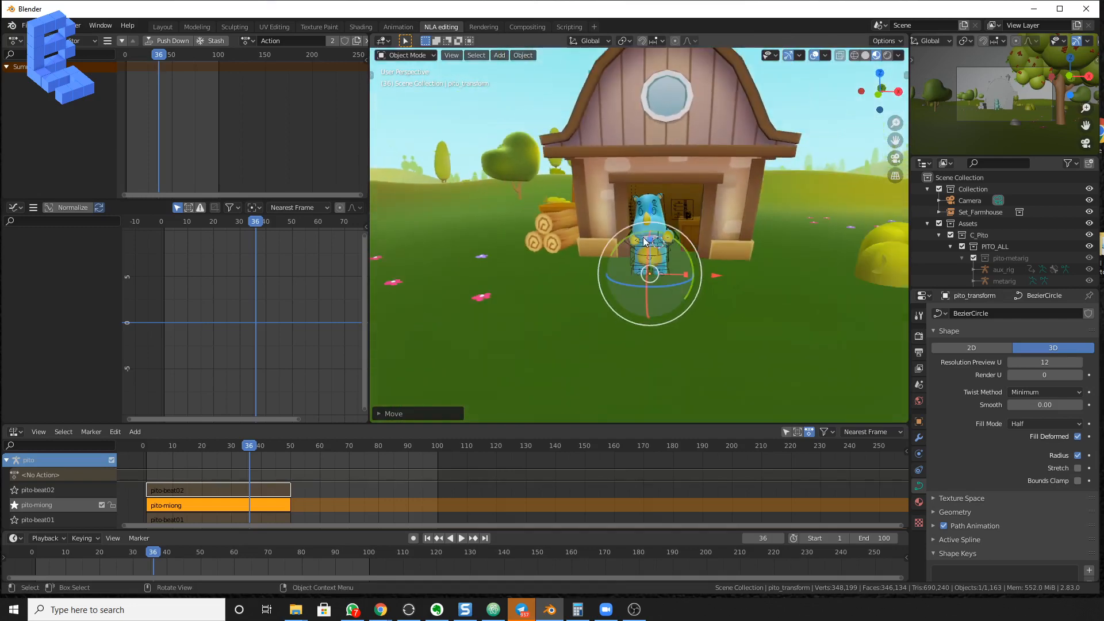
Preview the pito character's animation through the camera view
{"action": "key", "text": "KP_0"}
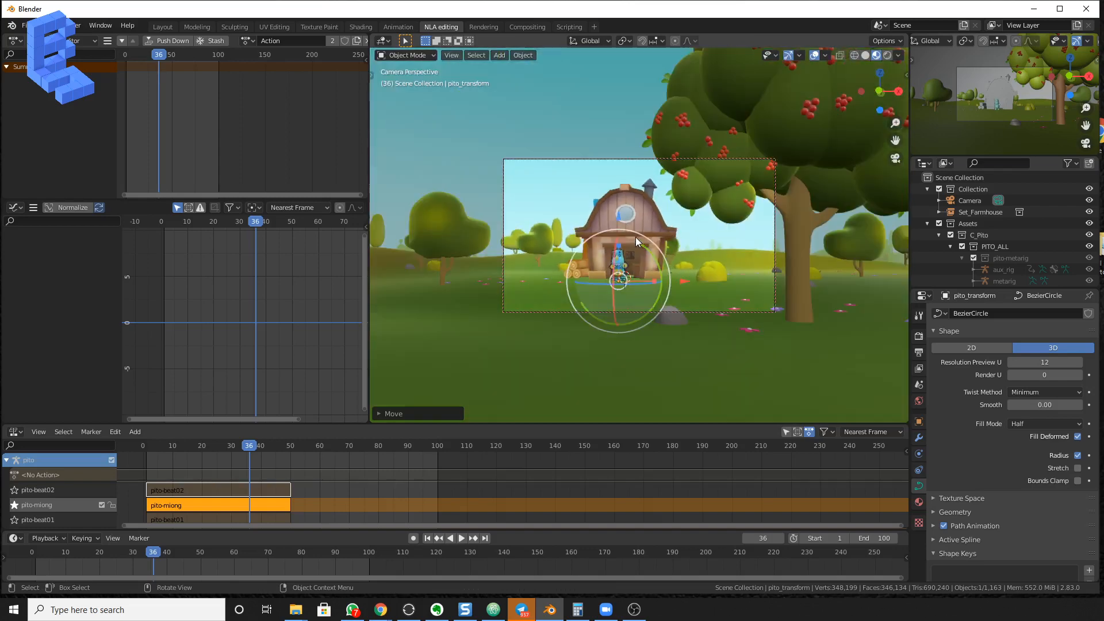
{"action": "key", "text": "space"}
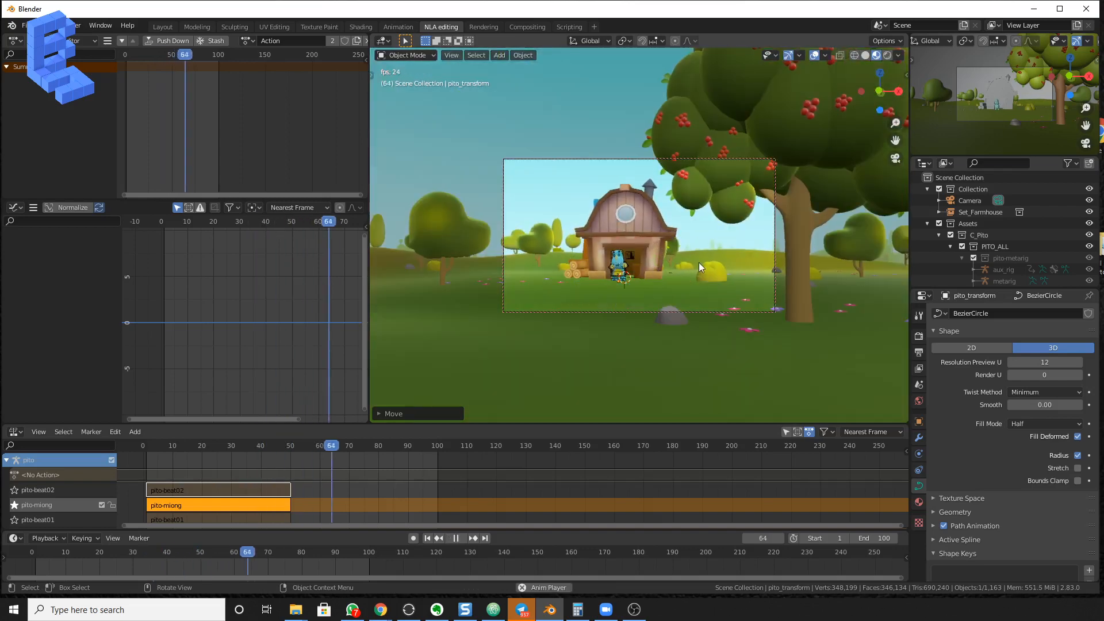
{"action": "key", "text": "space"}
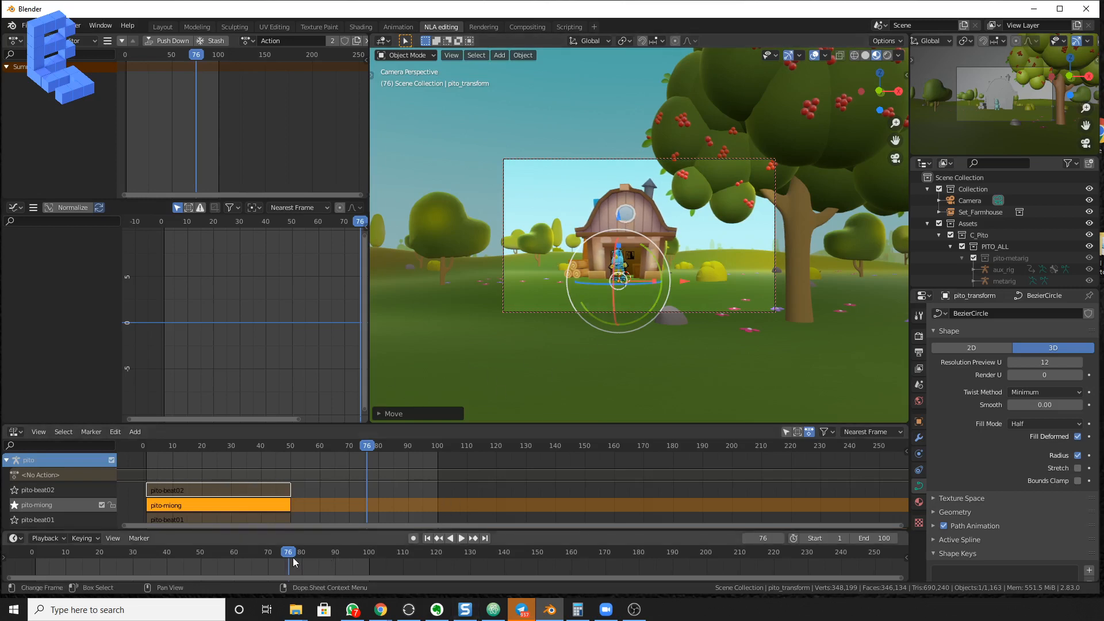
Look through the action tracks of the pito armature in the NLA editor and set the current frame to 18
{"action": "left_click_drag", "start_coordinate": [293, 562], "coordinate": [79, 561]}
{"action": "scroll", "coordinate": [53, 478], "scroll_direction": "down", "scroll_amount": 2}
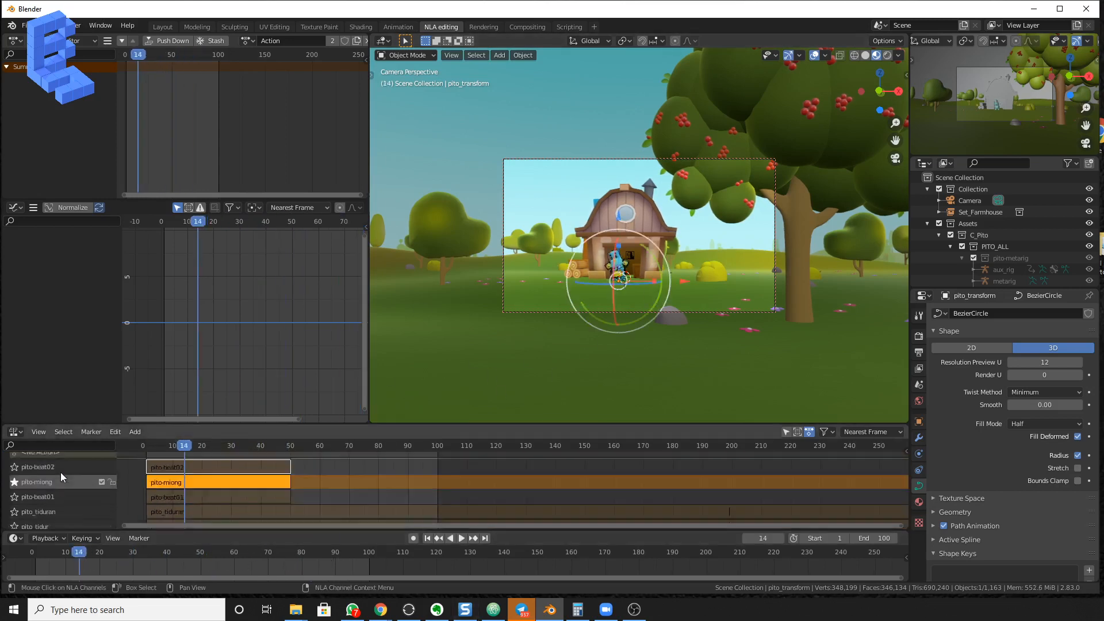
{"action": "scroll", "coordinate": [54, 478], "scroll_direction": "up", "scroll_amount": 2}
{"action": "left_click", "coordinate": [7, 461]}
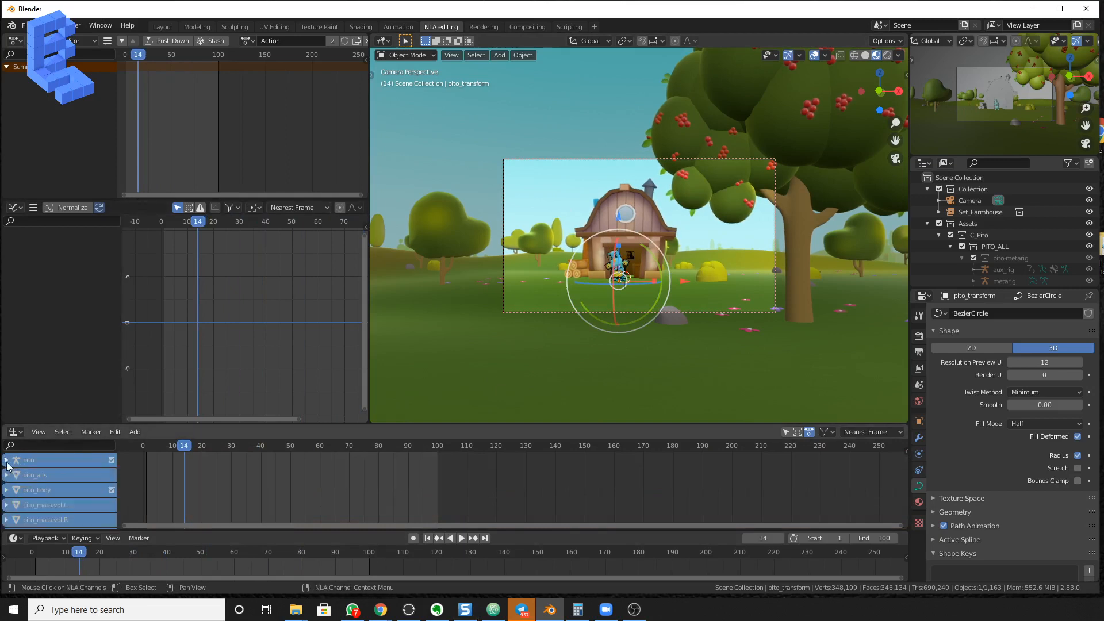
{"action": "left_click", "coordinate": [6, 461]}
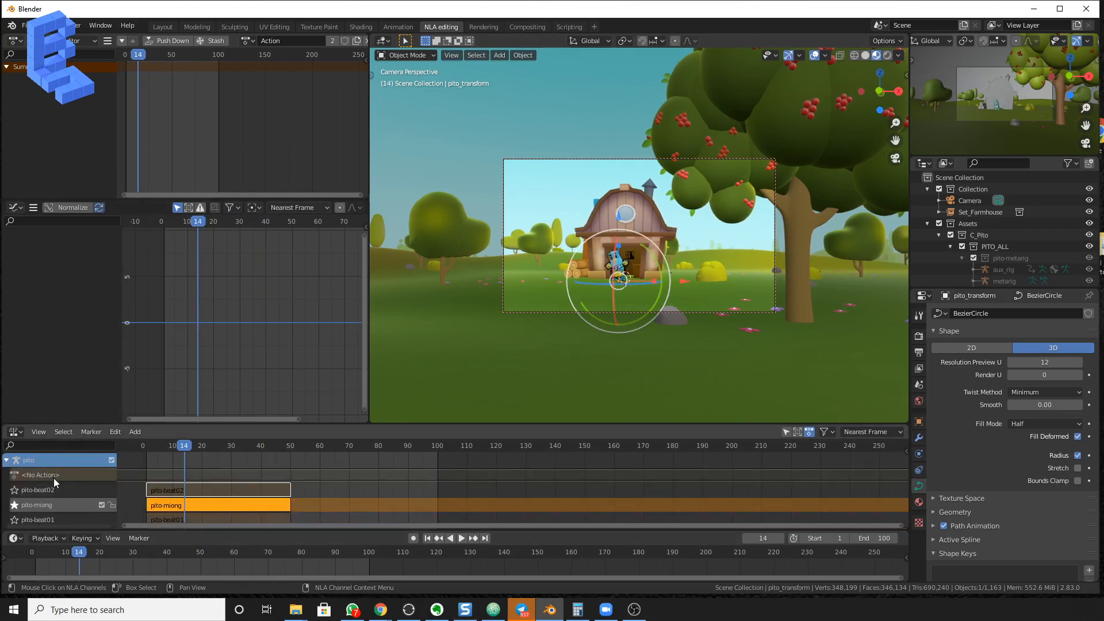
{"action": "scroll", "coordinate": [56, 478], "scroll_direction": "down", "scroll_amount": 2}
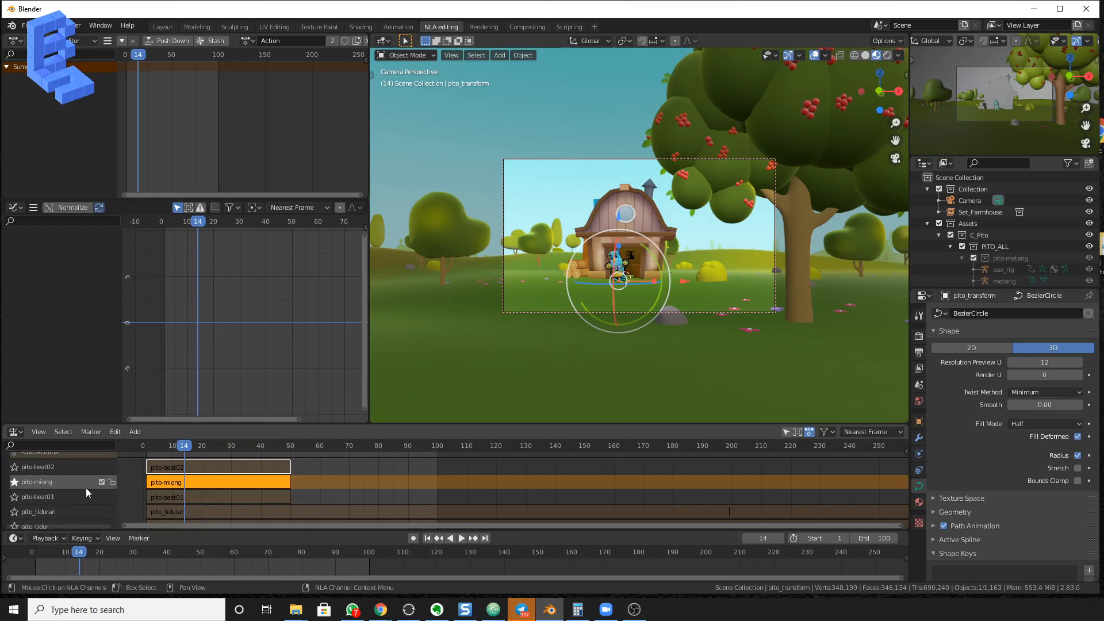
{"action": "left_click_drag", "start_coordinate": [174, 450], "coordinate": [196, 463]}
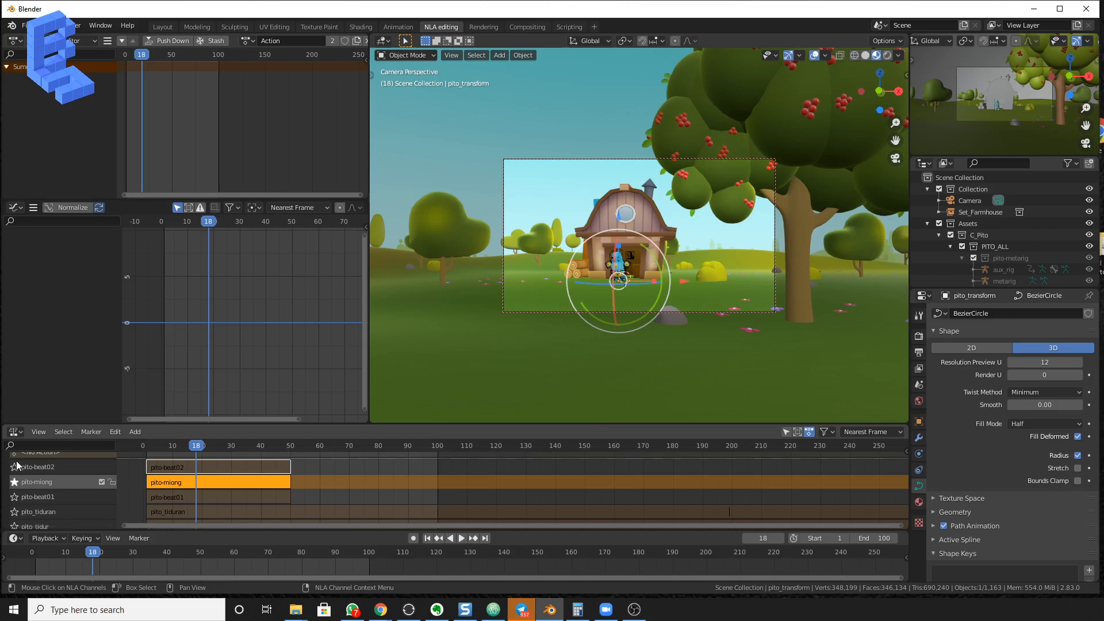
Solo the pito-beat02 NLA track and preview its animation
{"action": "left_click", "coordinate": [14, 466]}
{"action": "key", "text": "space"}
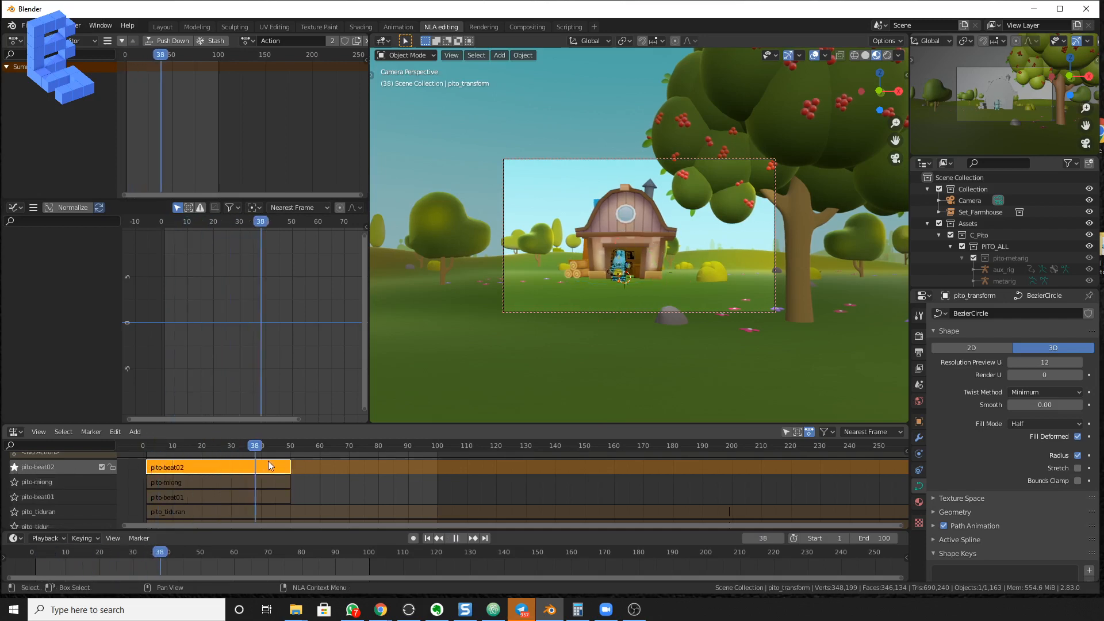
{"action": "key", "text": "Escape"}
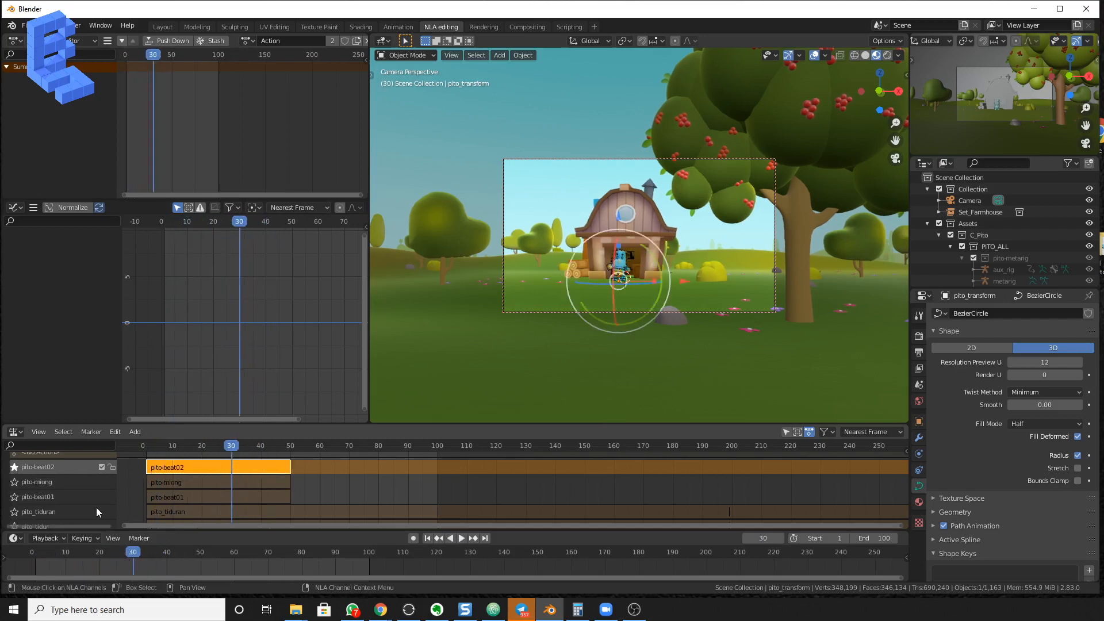
Solo the pito_tiduran NLA track and preview its animation
{"action": "left_click", "coordinate": [15, 512]}
{"action": "key", "text": "space"}
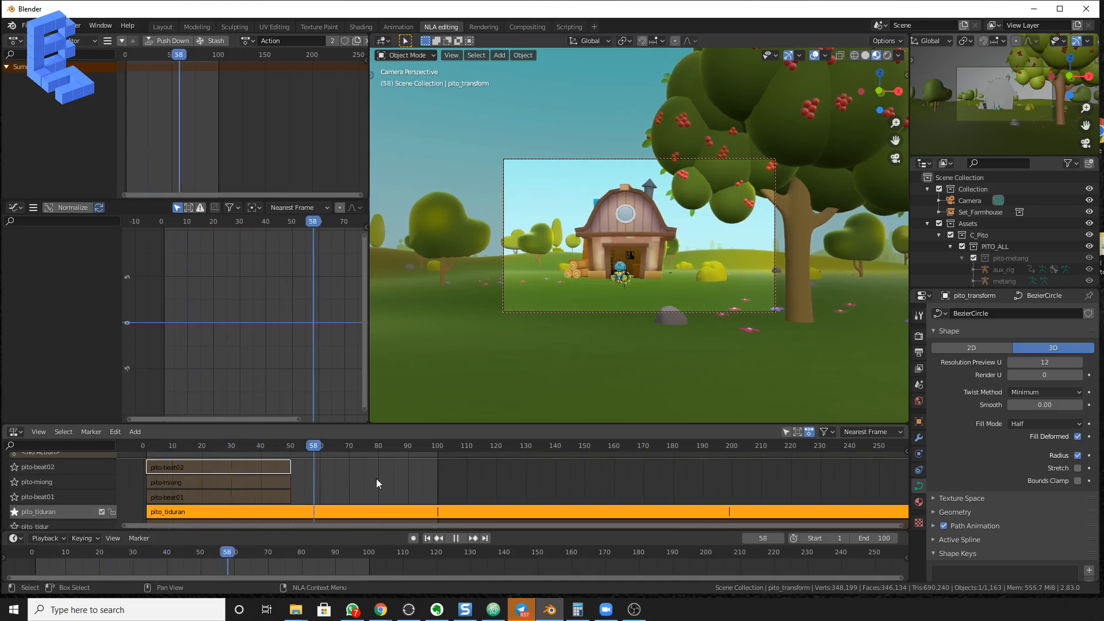
{"action": "key", "text": "Escape"}
{"action": "scroll", "coordinate": [61, 504], "scroll_direction": "down", "scroll_amount": 3}
{"action": "scroll", "coordinate": [61, 504], "scroll_direction": "down", "scroll_amount": 2}
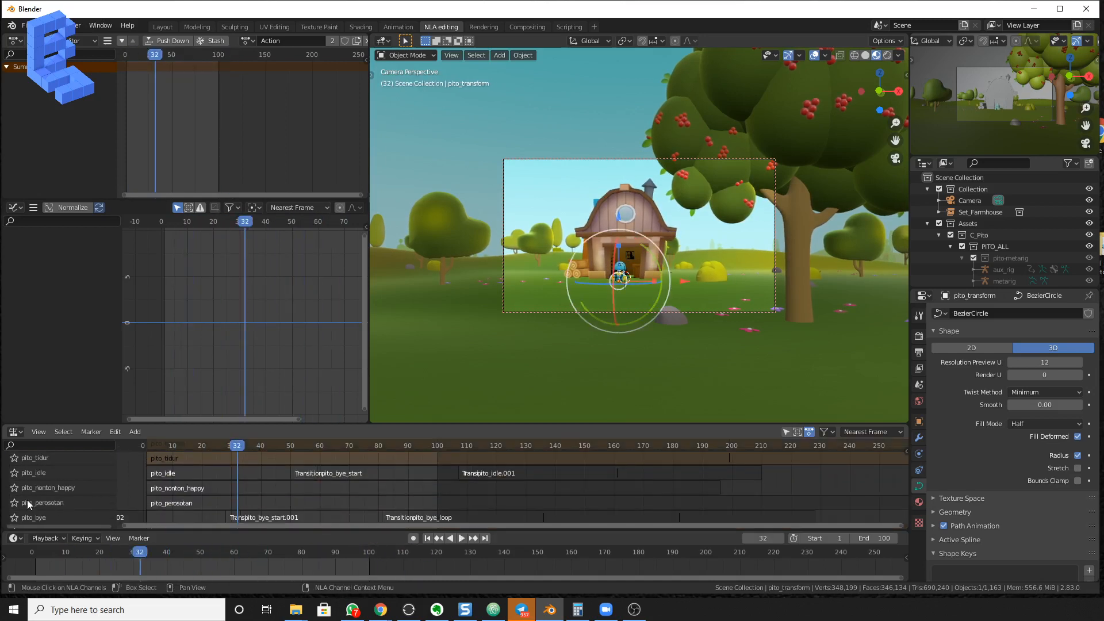
Solo the pito_nonton_happy NLA track to preview it, and return the solo to pito-beat02 and preview that
{"action": "left_click", "coordinate": [14, 489]}
{"action": "left_click_drag", "start_coordinate": [235, 445], "coordinate": [341, 513]}
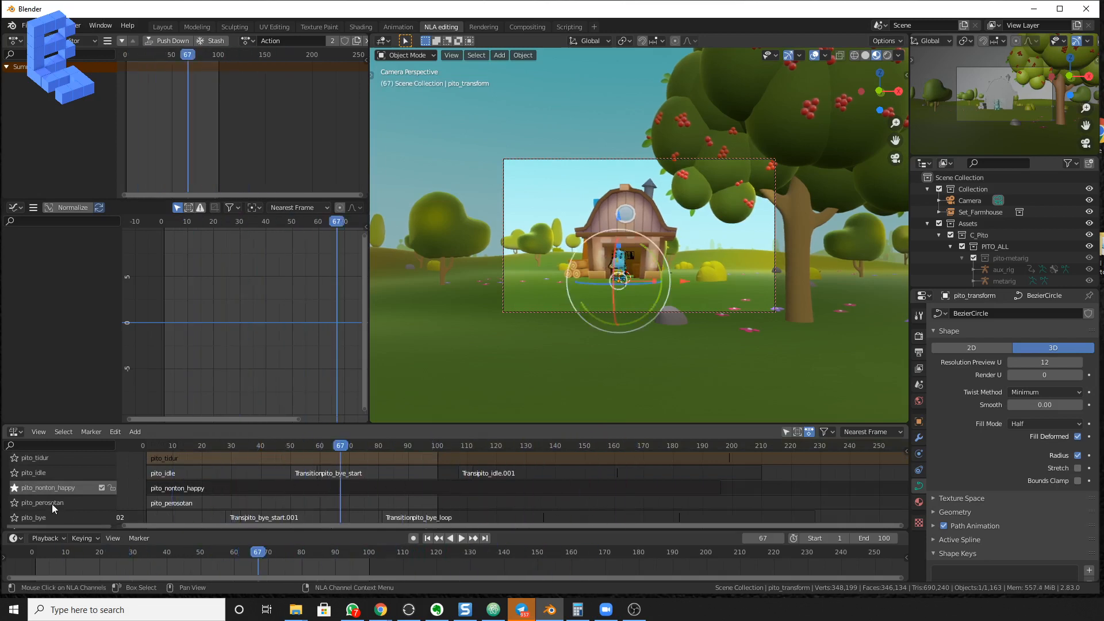
{"action": "scroll", "coordinate": [72, 482], "scroll_direction": "up", "scroll_amount": 4}
{"action": "left_click", "coordinate": [16, 490]}
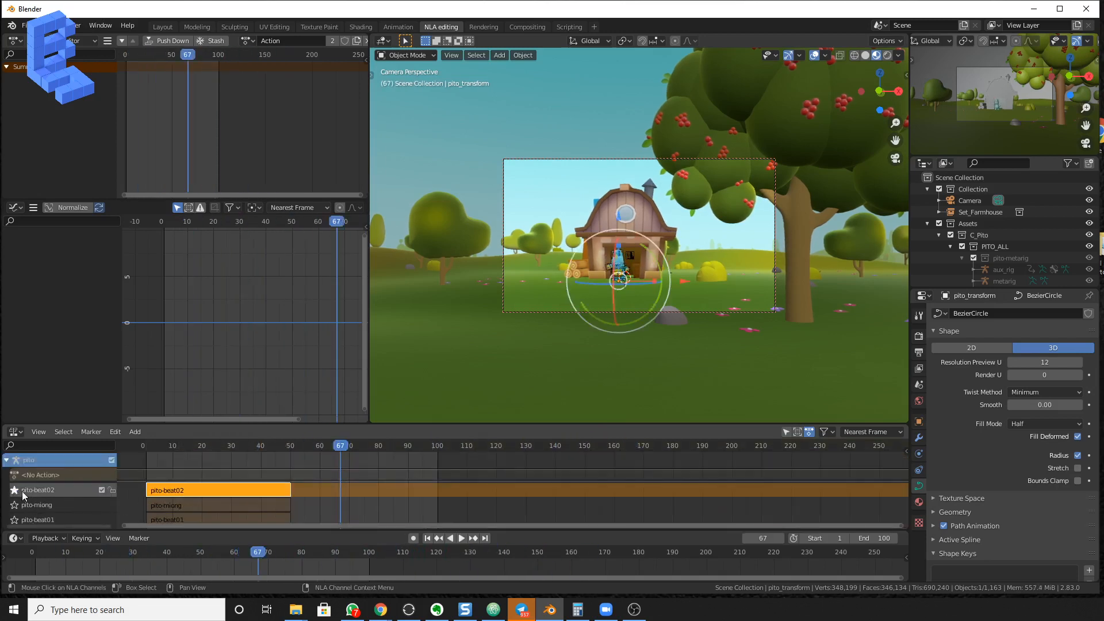
{"action": "left_click_drag", "start_coordinate": [205, 450], "coordinate": [260, 464]}
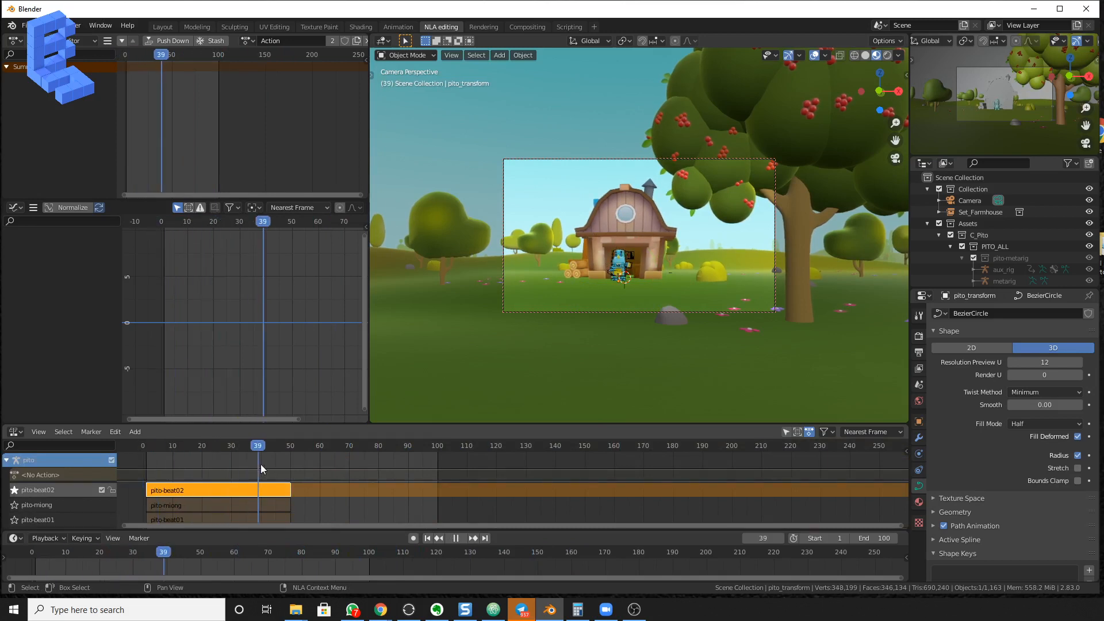
Set the repeat of the pito-beat02 strip to 2.900 in its action clip settings
{"action": "left_click", "coordinate": [219, 492]}
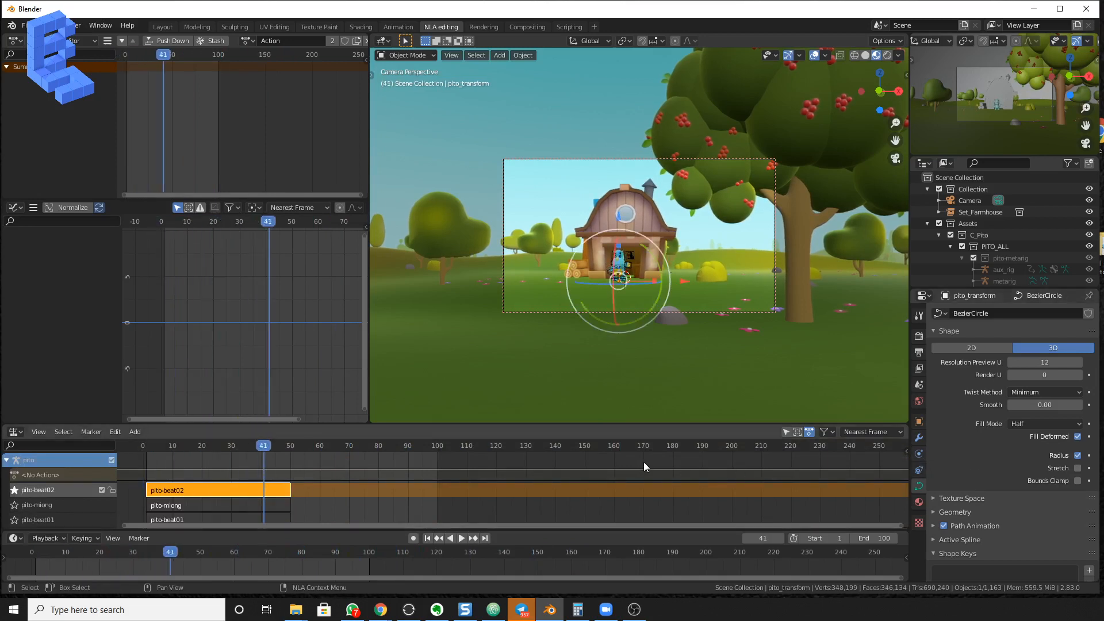
{"action": "key", "text": "n"}
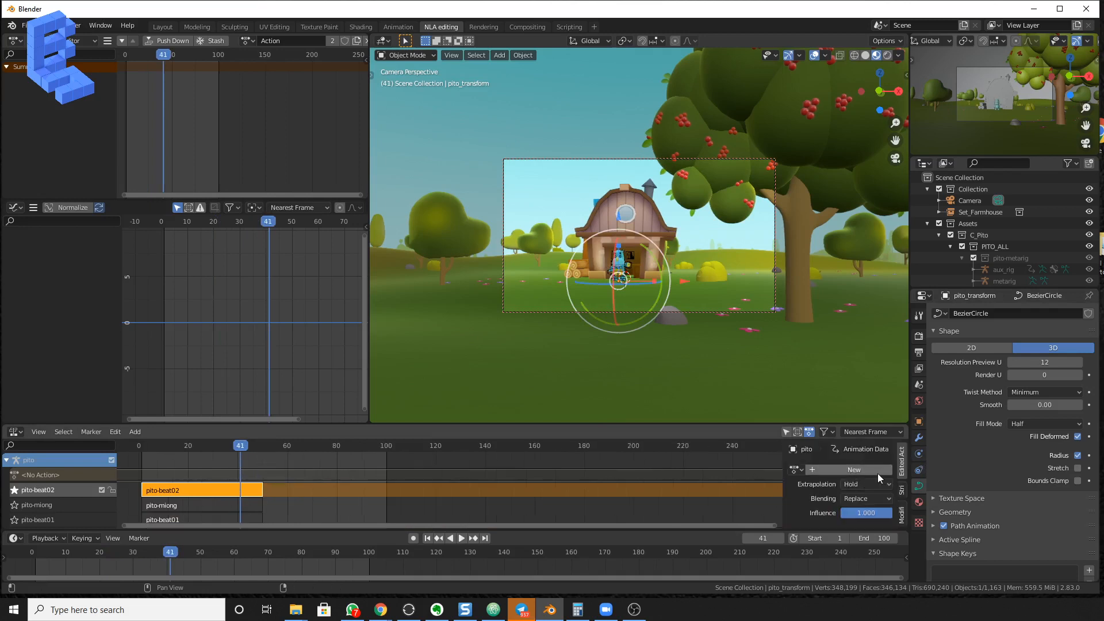
{"action": "left_click", "coordinate": [901, 491]}
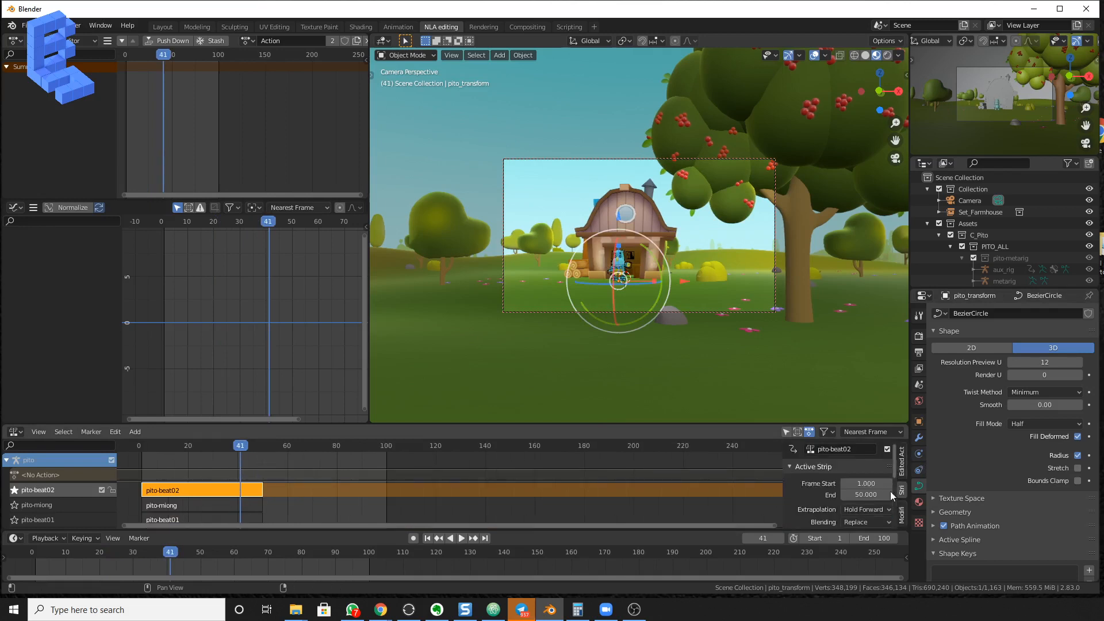
{"action": "scroll", "coordinate": [813, 490], "scroll_direction": "down", "scroll_amount": 3}
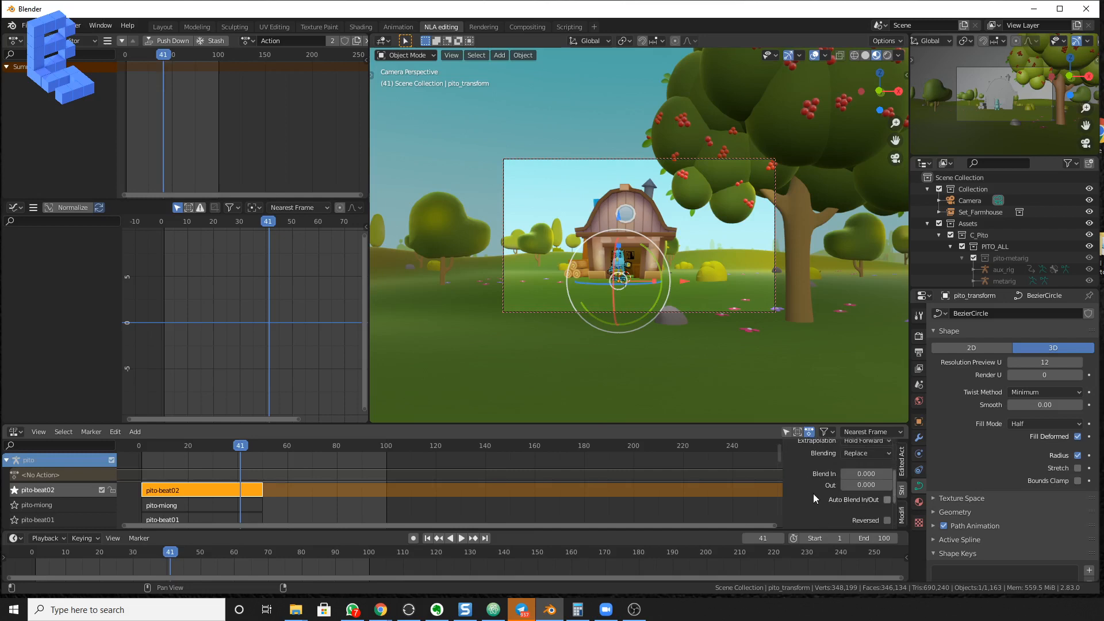
{"action": "scroll", "coordinate": [814, 493], "scroll_direction": "down", "scroll_amount": 4}
{"action": "left_click", "coordinate": [822, 522]}
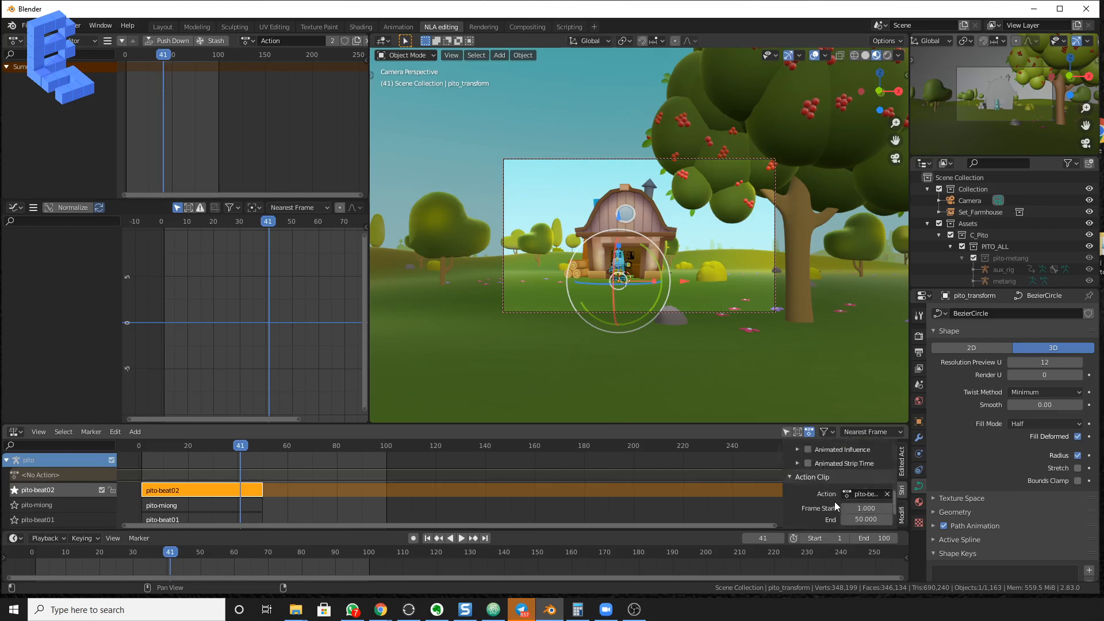
{"action": "scroll", "coordinate": [834, 501], "scroll_direction": "down", "scroll_amount": 4}
{"action": "left_click_drag", "start_coordinate": [865, 521], "coordinate": [899, 522]}
Play back the repeated pito-beat02 animation from around frame 20 through the camera view
{"action": "left_click_drag", "start_coordinate": [245, 454], "coordinate": [184, 451]}
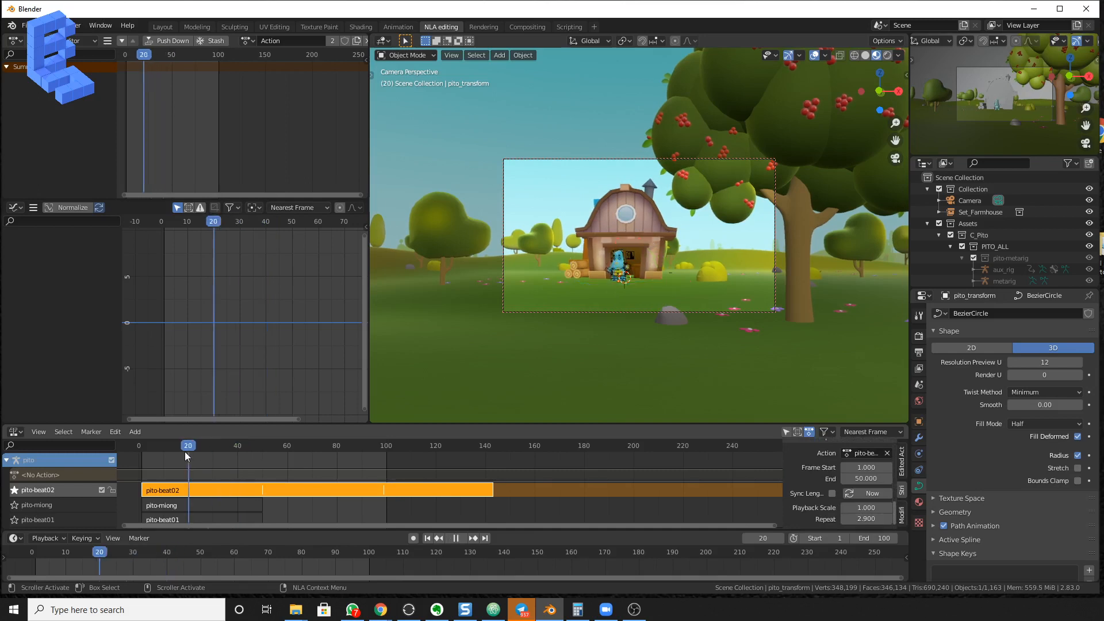
{"action": "key", "text": "space"}
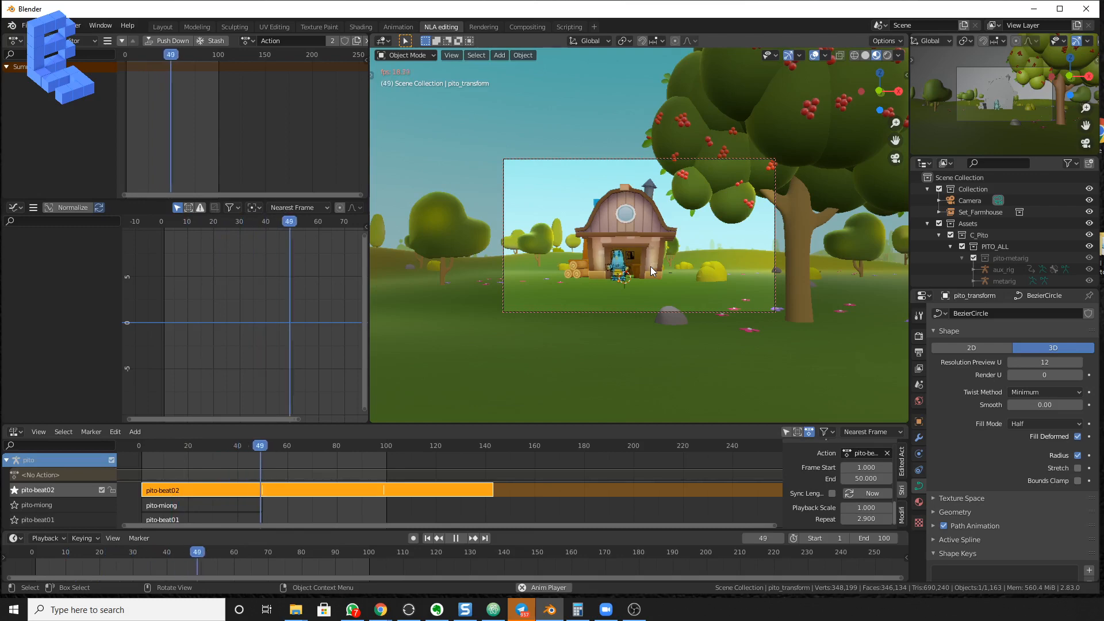
{"action": "key", "text": "space"}
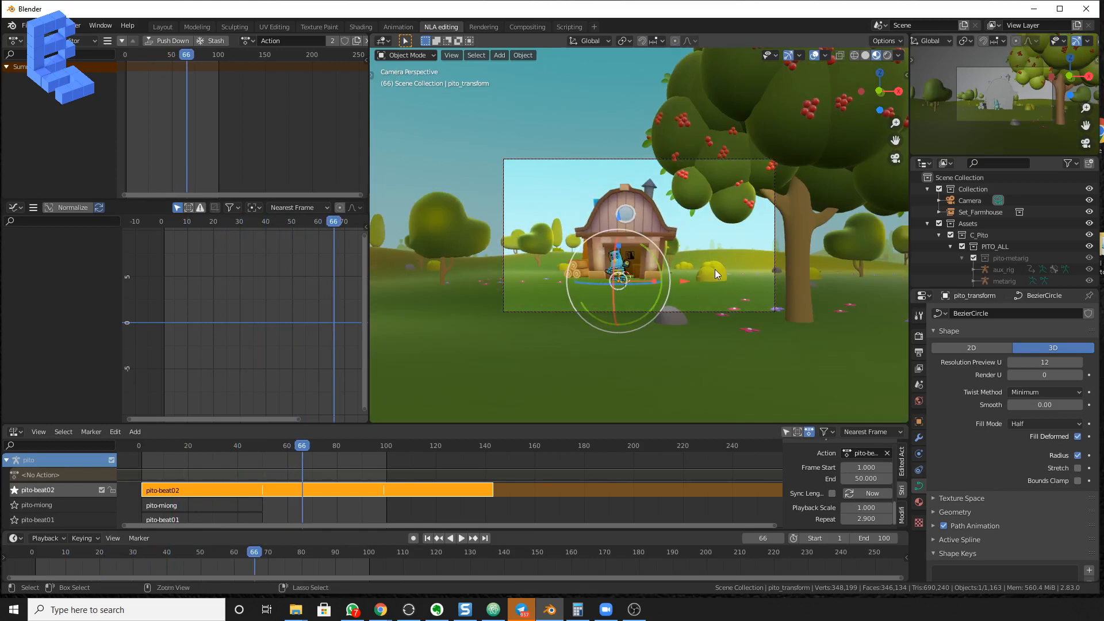
{"action": "scroll", "coordinate": [709, 279], "scroll_direction": "up", "scroll_amount": 3}
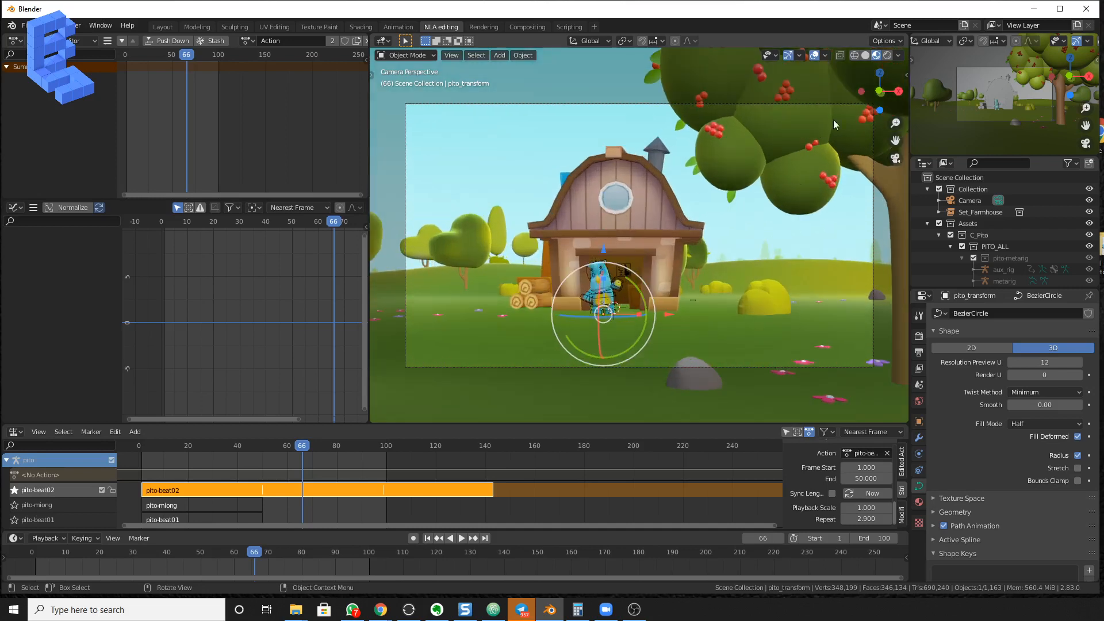
{"action": "left_click", "coordinate": [905, 75]}
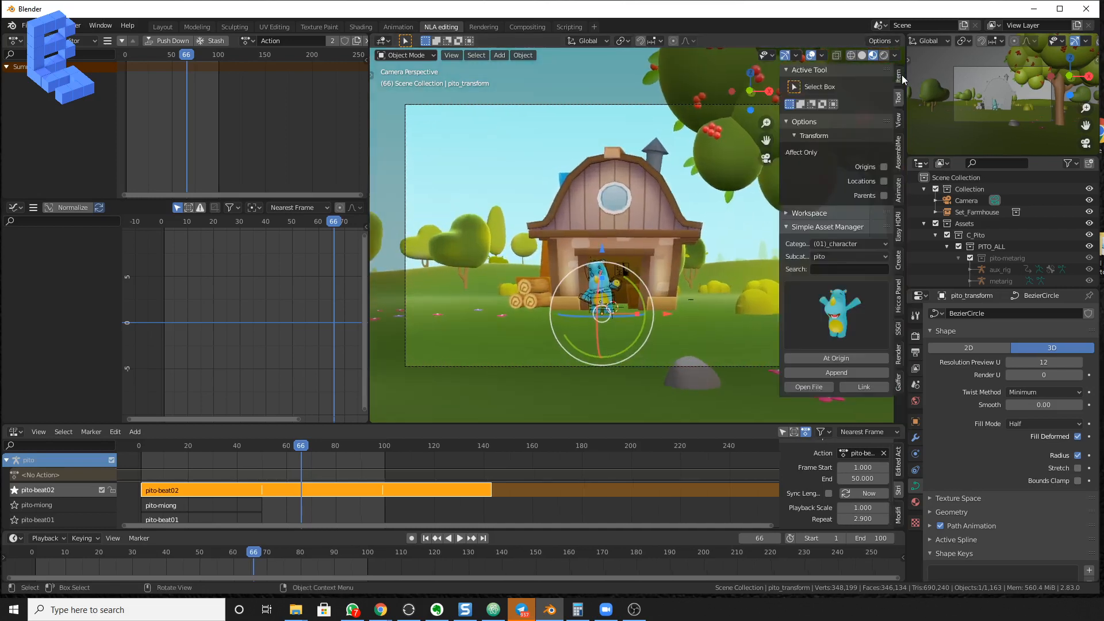
{"action": "left_click", "coordinate": [899, 127]}
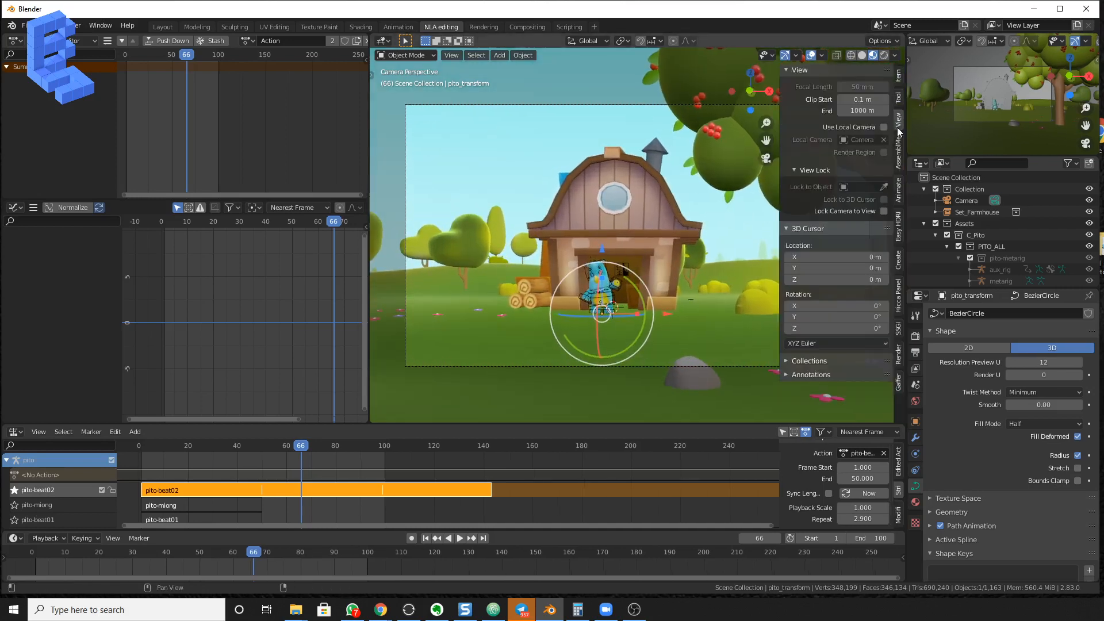
{"action": "left_click", "coordinate": [884, 211]}
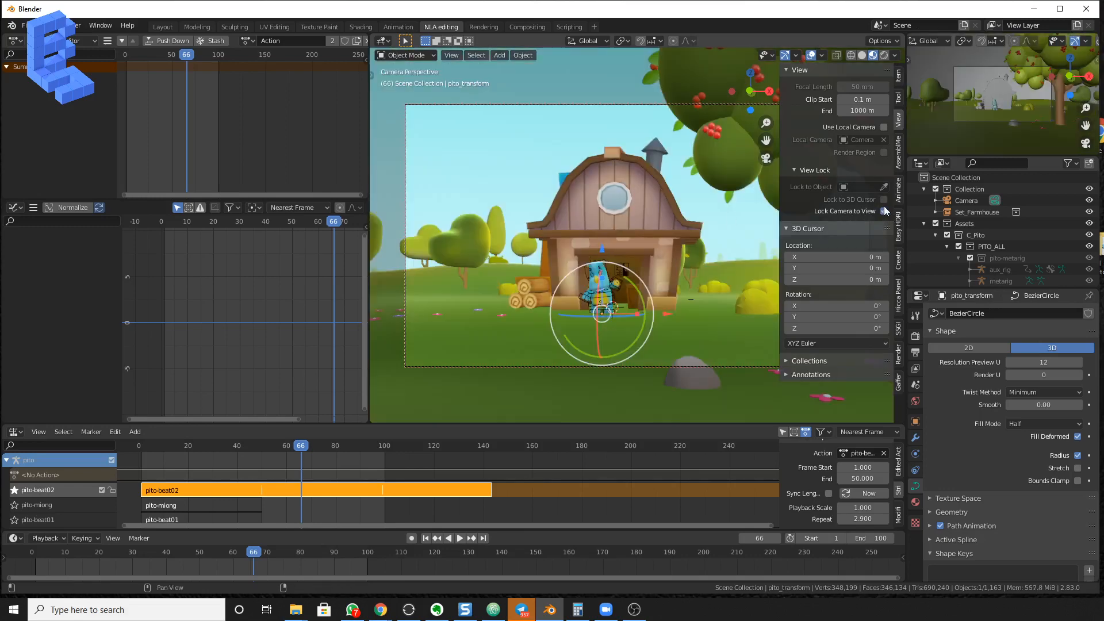
{"action": "left_click", "coordinate": [884, 211]}
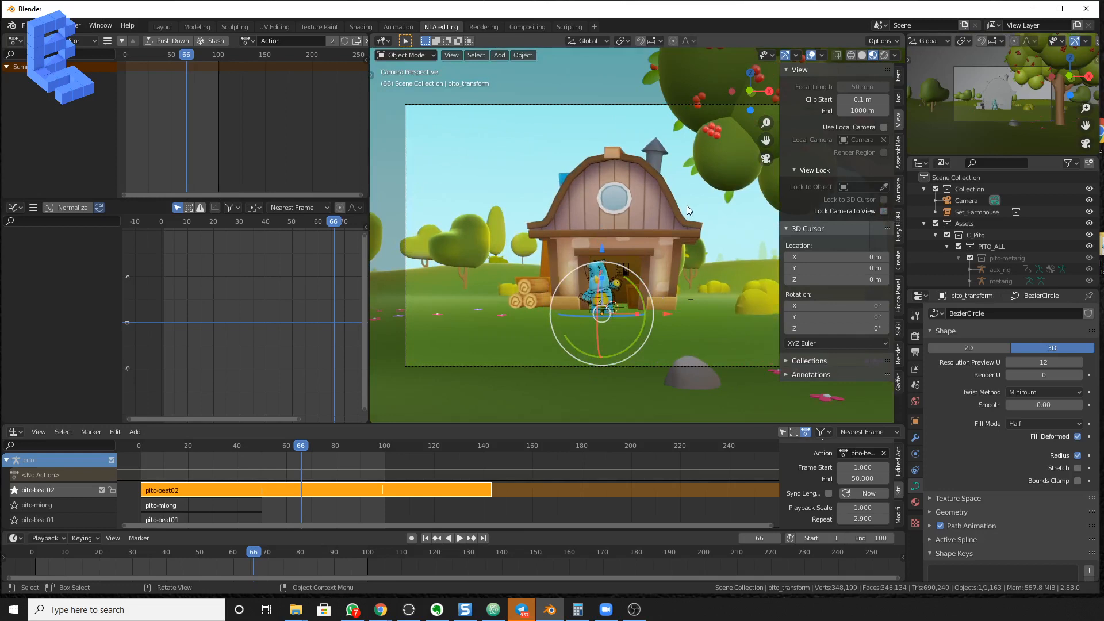
{"action": "key", "text": "n"}
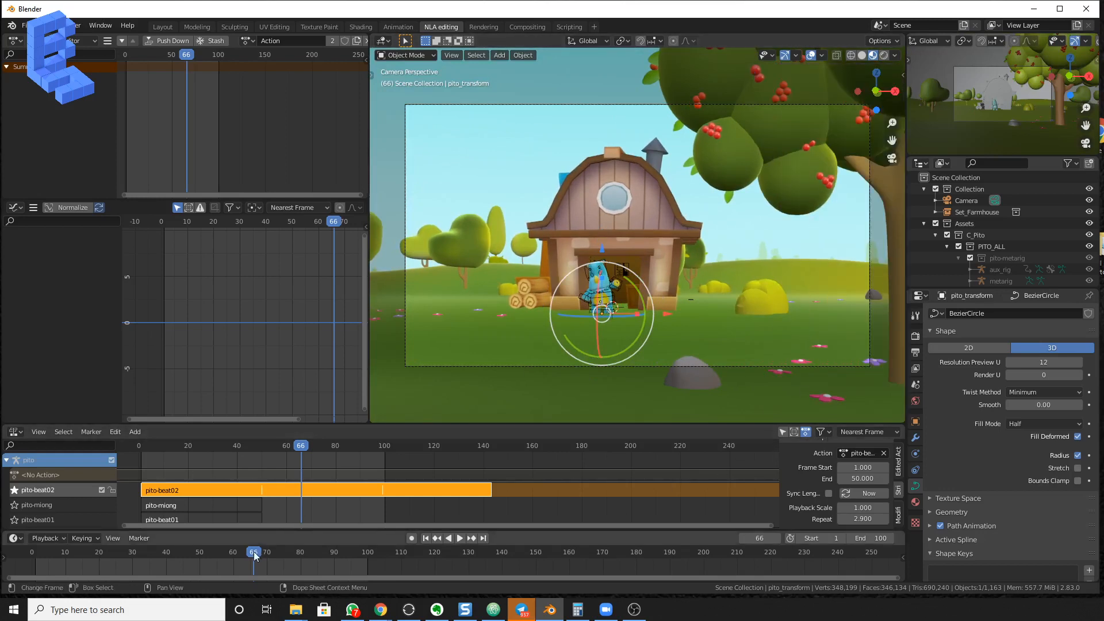
Select the camera and insert a LocRotScale keyframe for it at frame 1
{"action": "key", "text": "space"}
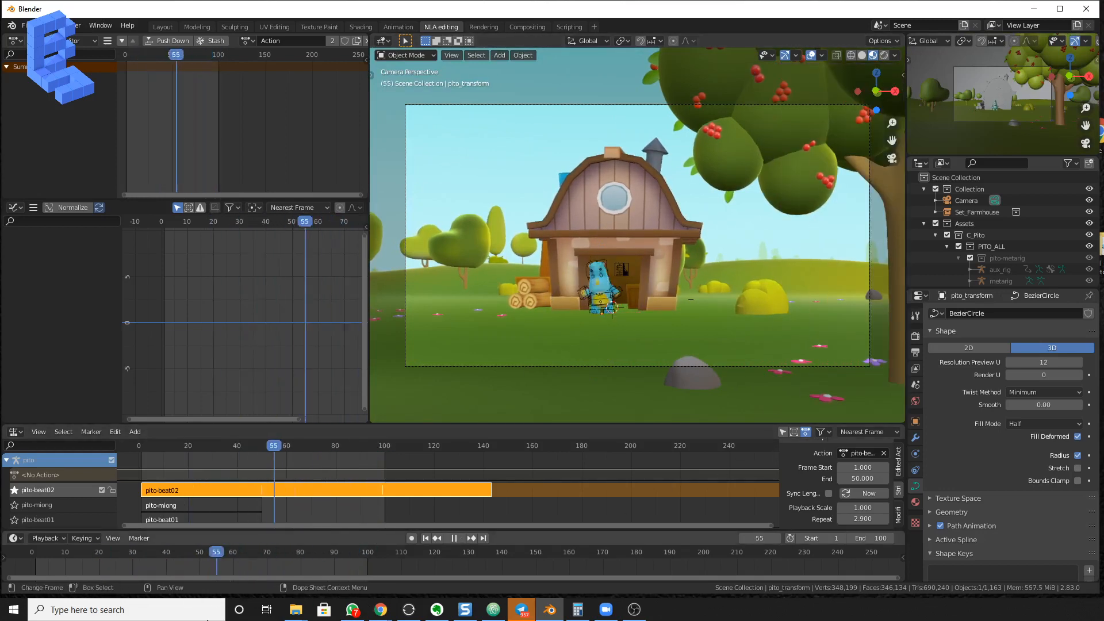
{"action": "key", "text": "space"}
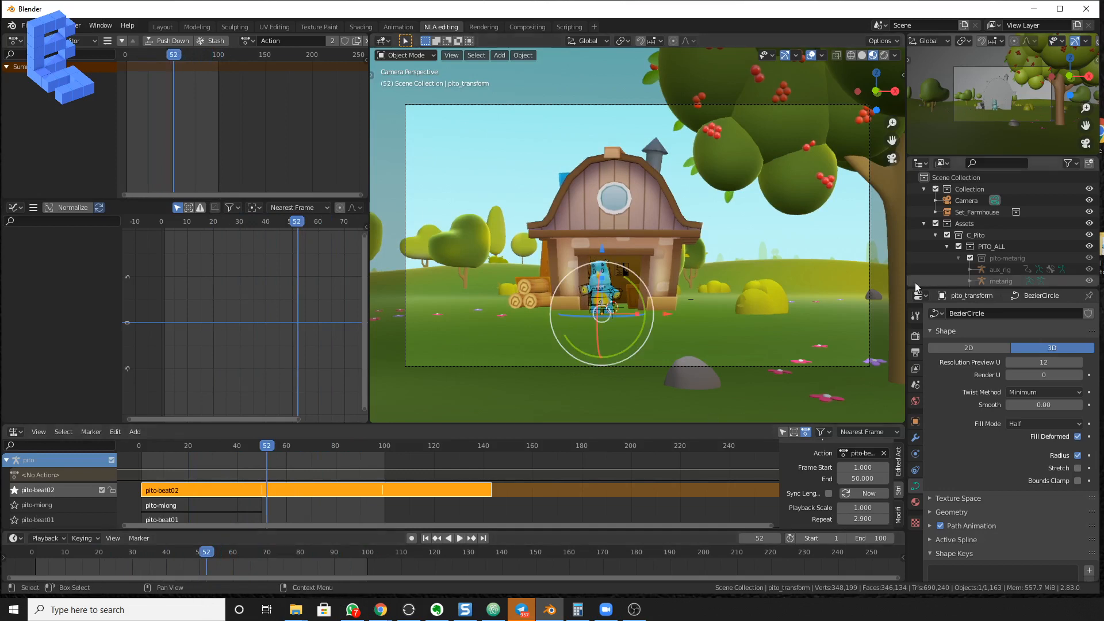
{"action": "left_click", "coordinate": [961, 201]}
{"action": "left_click", "coordinate": [36, 561]}
{"action": "key", "text": "space"}
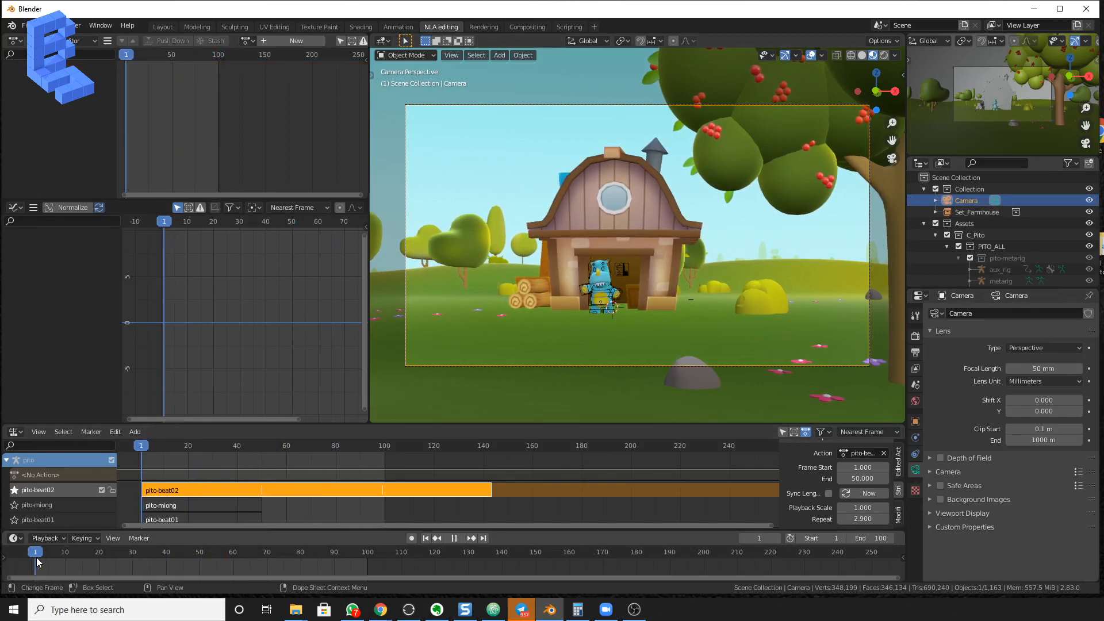
{"action": "key", "text": "space"}
{"action": "key", "text": "i"}
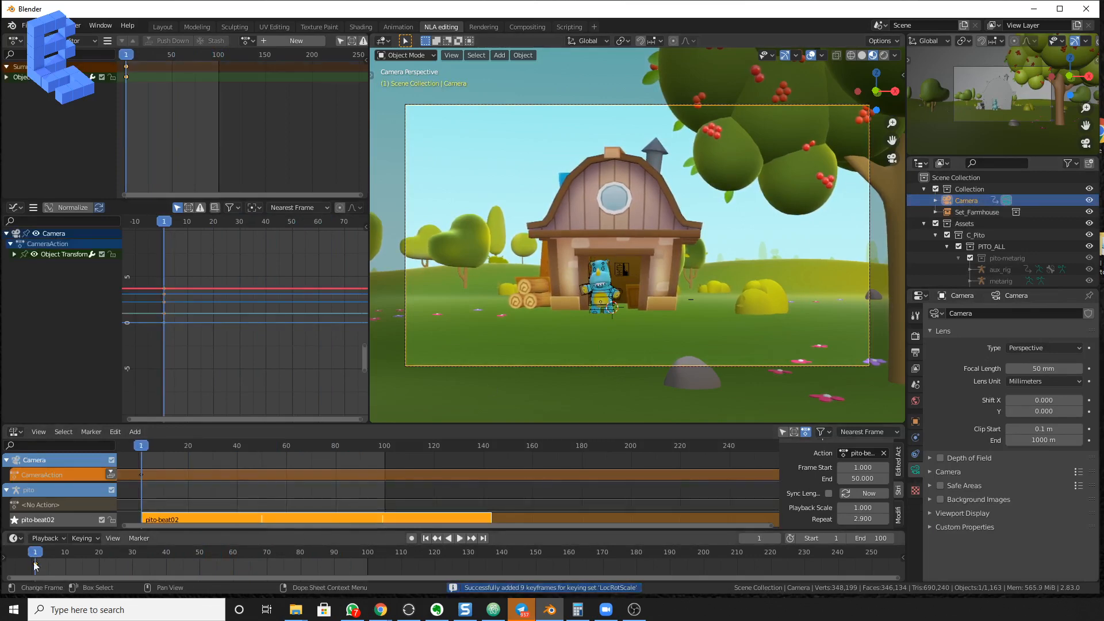
At frame 100, move the camera in the negative global X direction and insert a LocRotScale keyframe
{"action": "left_click_drag", "start_coordinate": [261, 558], "coordinate": [367, 571]}
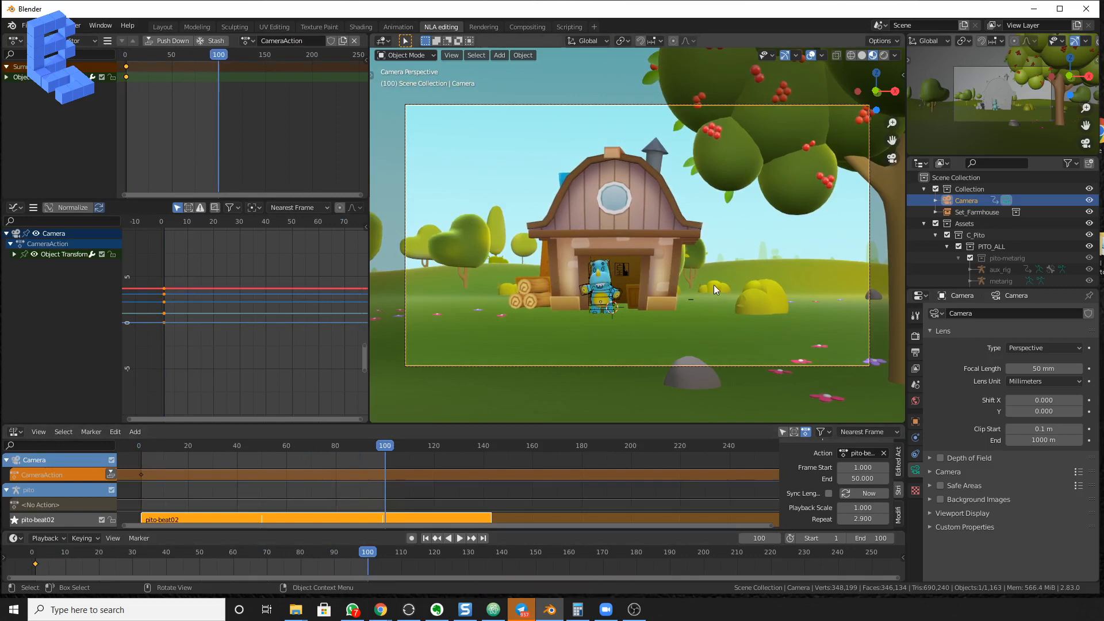
{"action": "key", "text": "g"}
{"action": "key", "text": "x"}
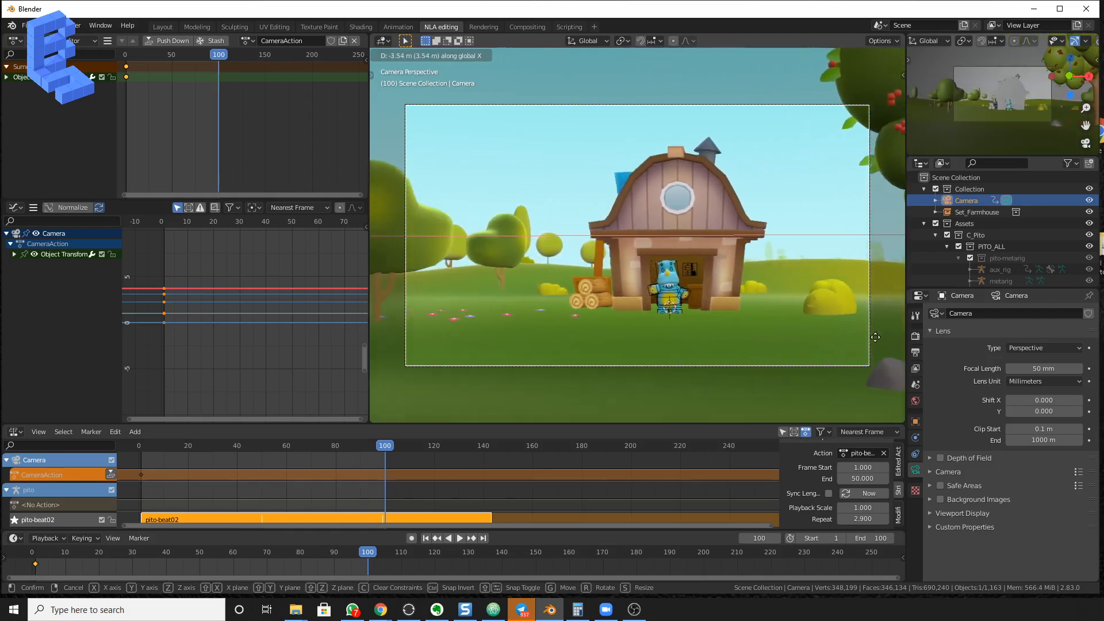
{"action": "left_click", "coordinate": [842, 340]}
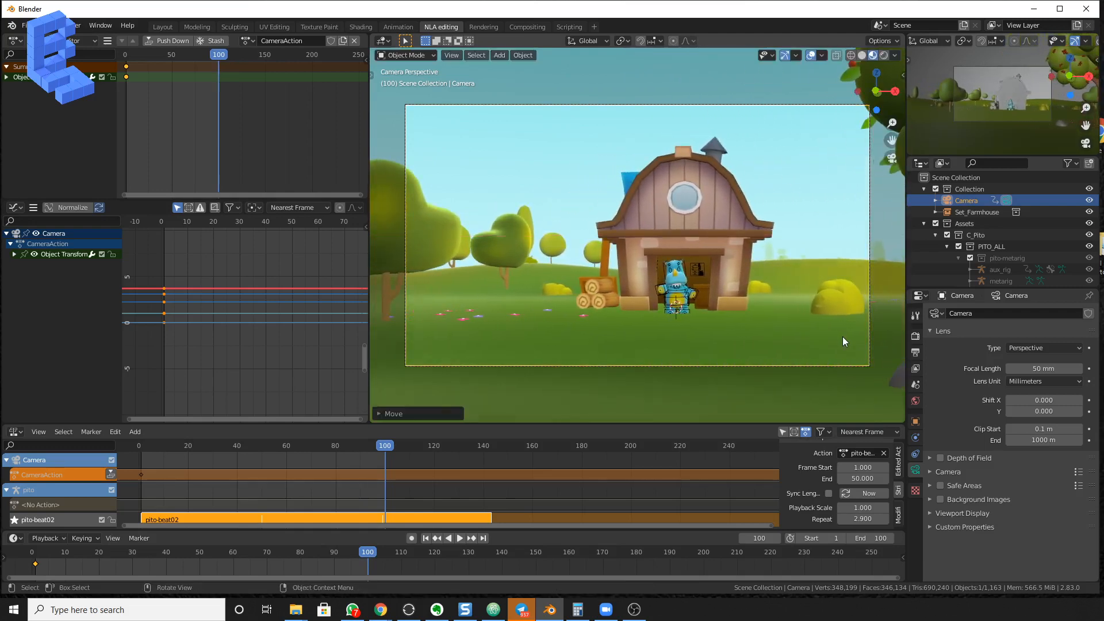
{"action": "key", "text": "i"}
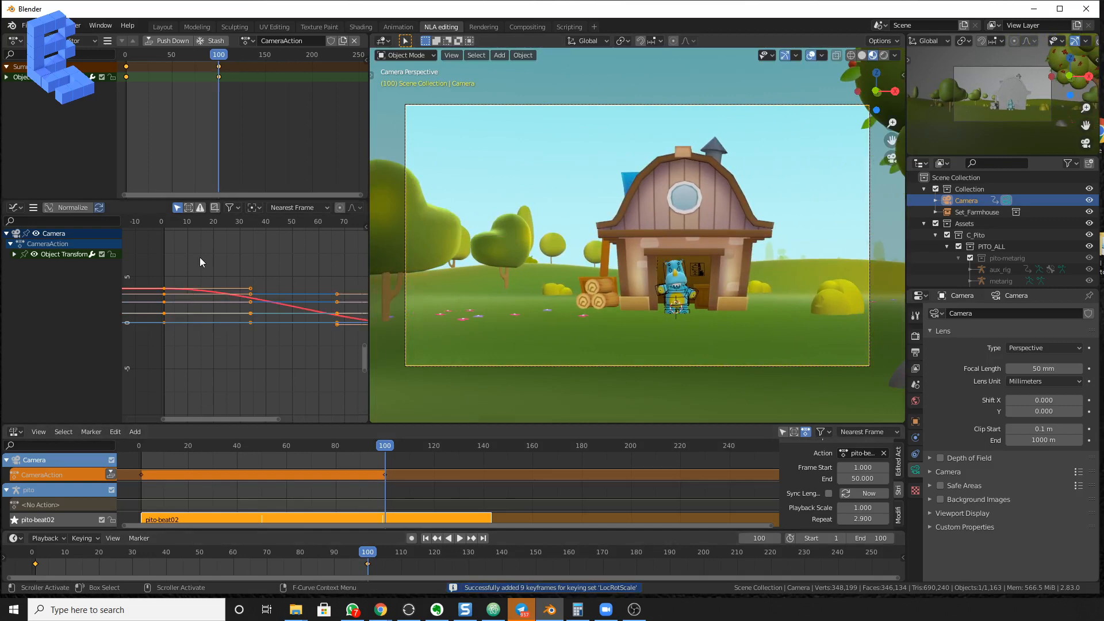
Play the camera move together with the character animation from frame 1
{"action": "left_click", "coordinate": [34, 555]}
{"action": "key", "text": "space"}
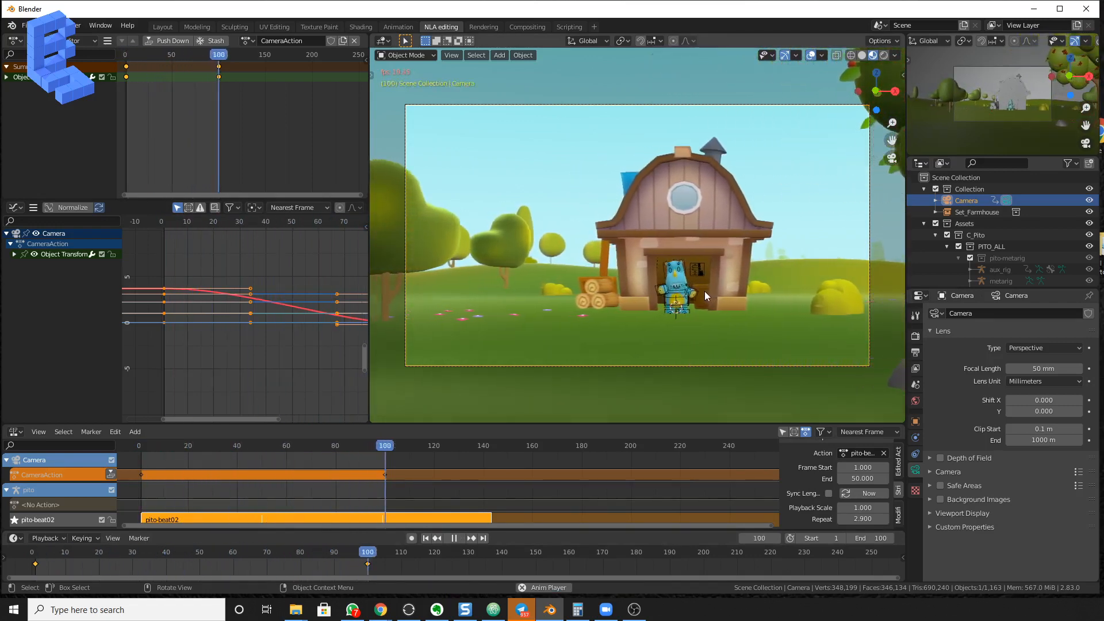
{"action": "key", "text": "space"}
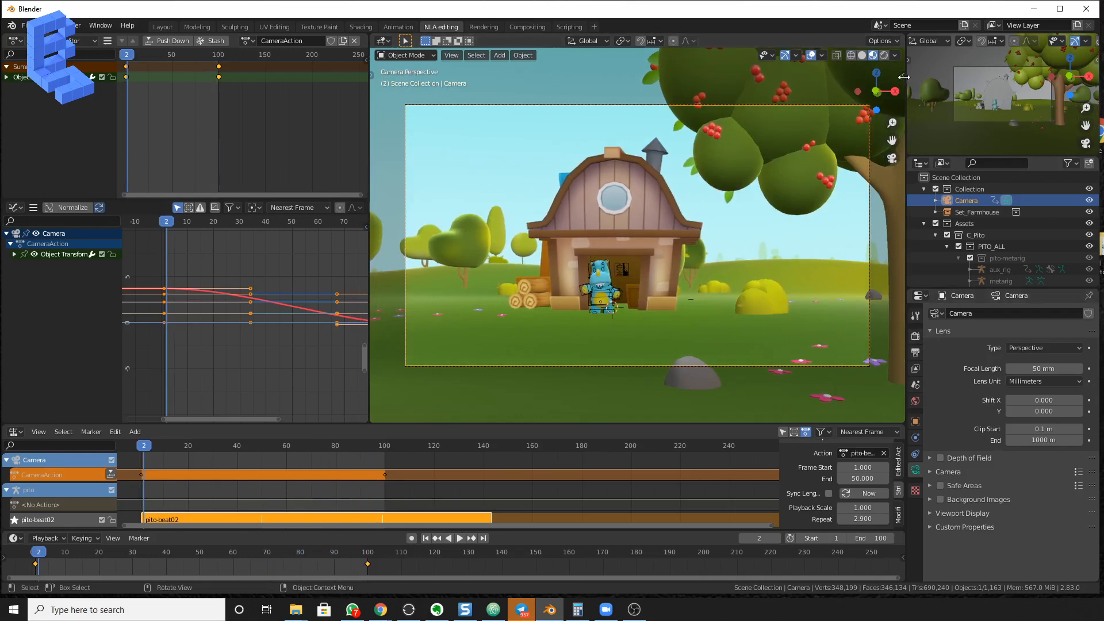
Save the scene as a new production file with the Hicca add-on's New Save command
{"action": "key", "text": "n"}
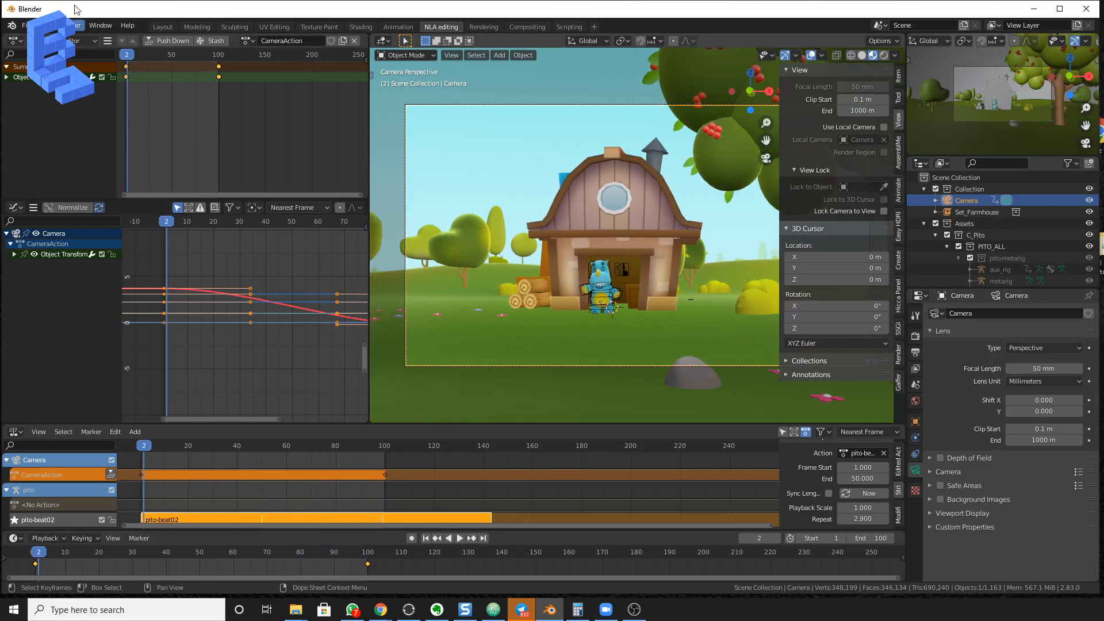
{"action": "left_click", "coordinate": [901, 313]}
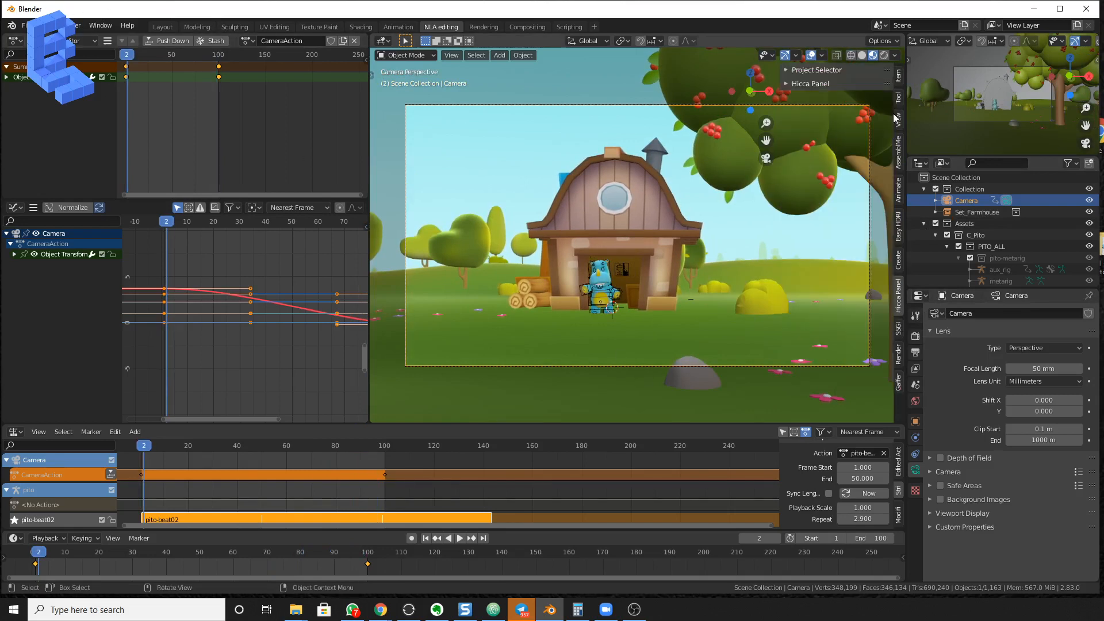
{"action": "left_click", "coordinate": [812, 84]}
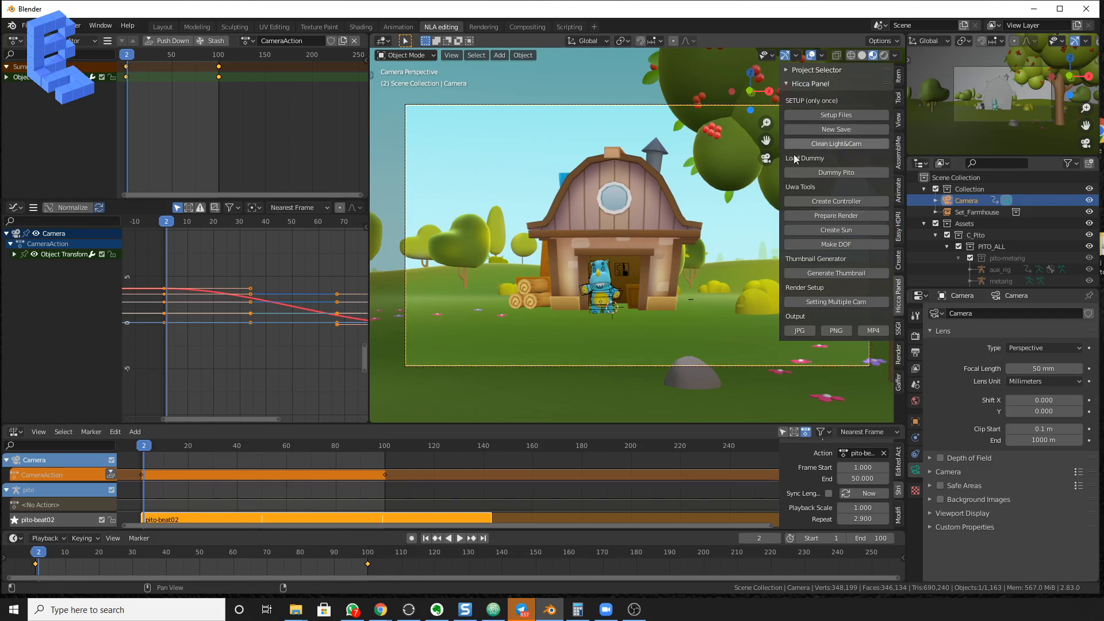
{"action": "left_click", "coordinate": [827, 130]}
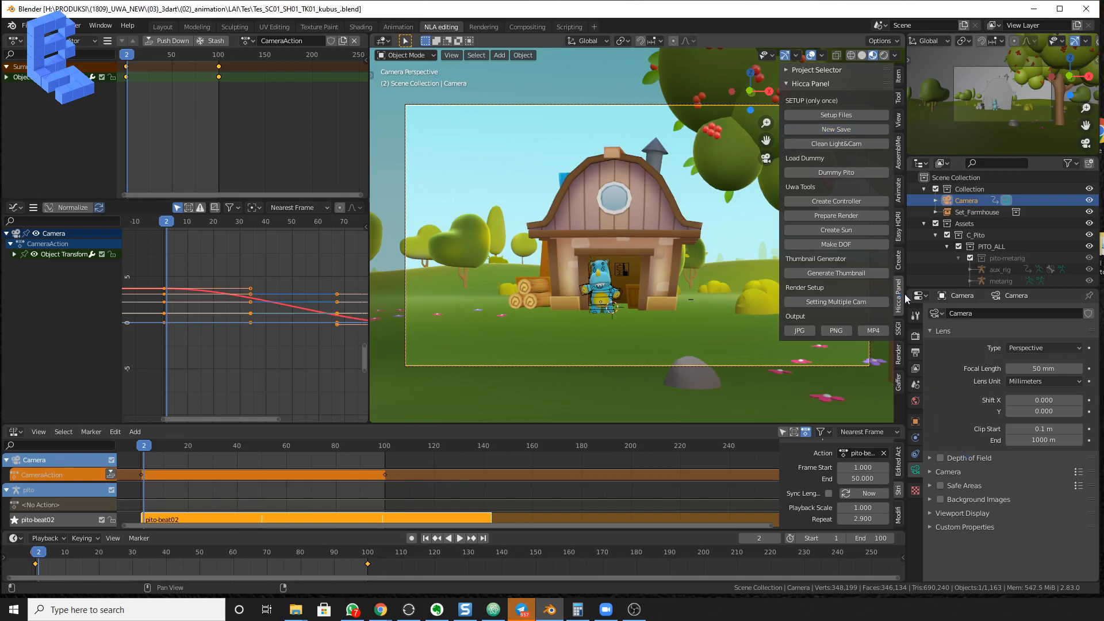
Examine the scene's render output settings and the custom properties that define the file path and shot naming
{"action": "left_click", "coordinate": [915, 353]}
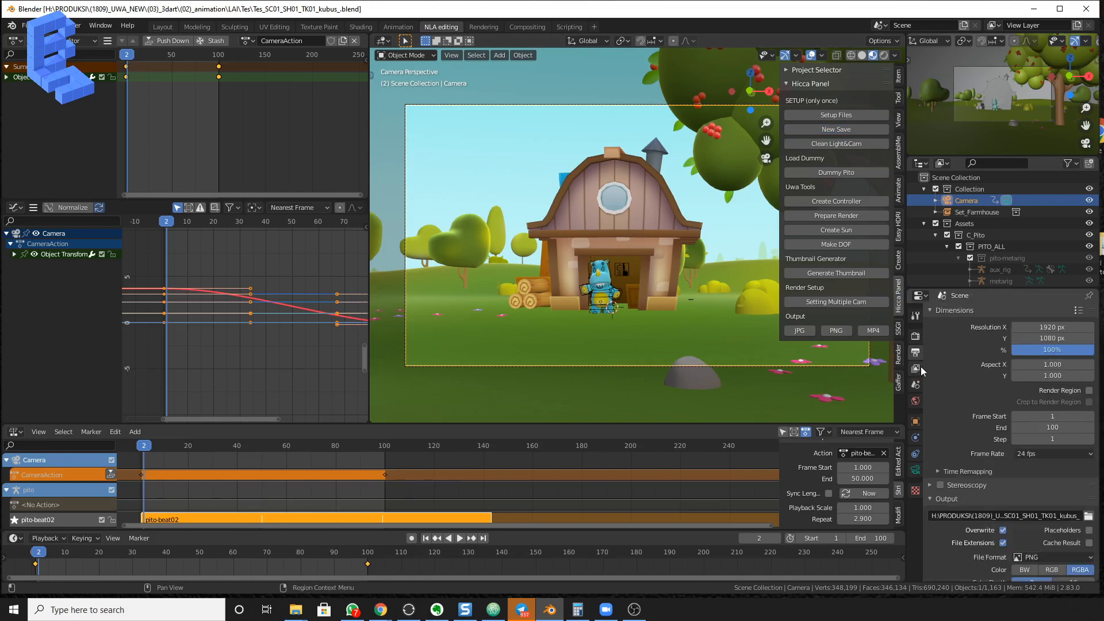
{"action": "left_click", "coordinate": [916, 370]}
{"action": "left_click", "coordinate": [917, 386]}
{"action": "scroll", "coordinate": [944, 414], "scroll_direction": "down", "scroll_amount": 5}
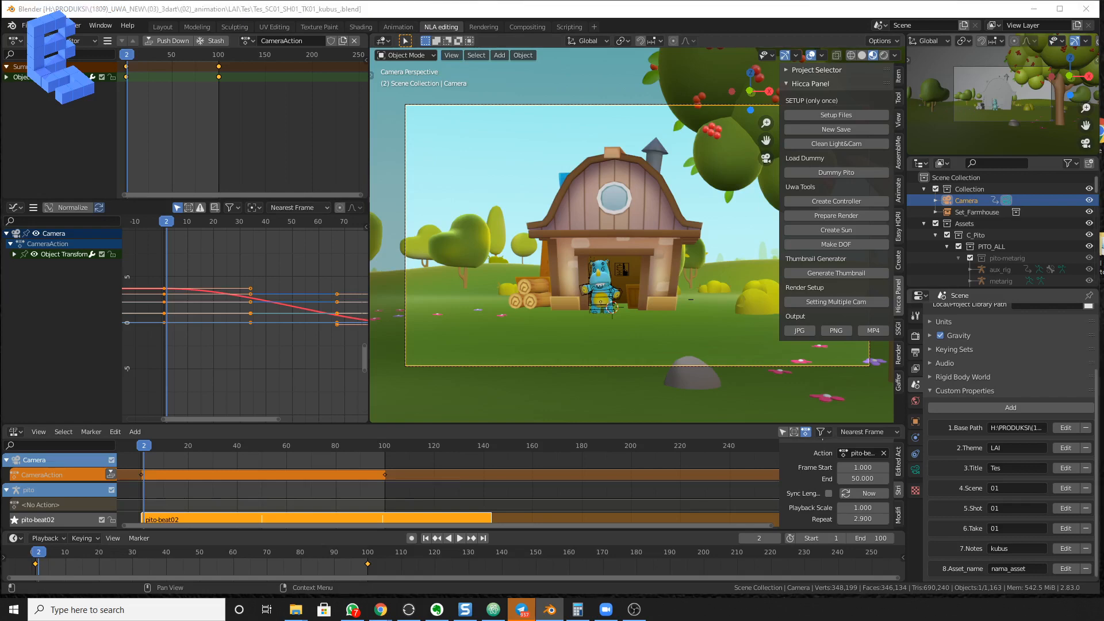
Check the saved scene file in the project's LAI/Tes folder in File Explorer, and return to Blender
{"action": "key", "text": "alt+Tab"}
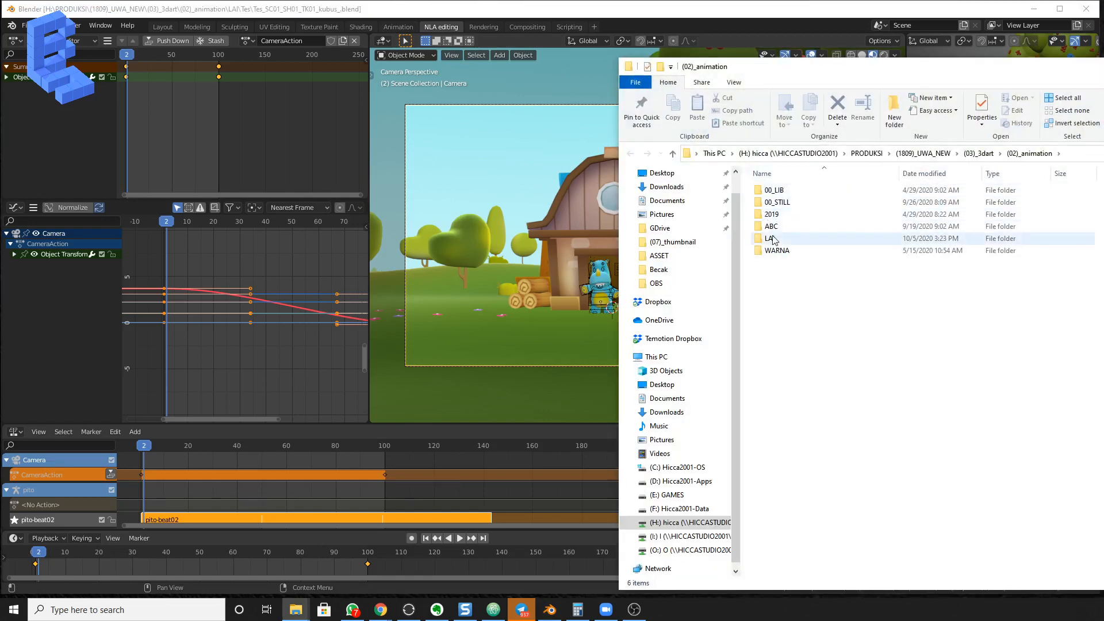
{"action": "double_click", "coordinate": [770, 238]}
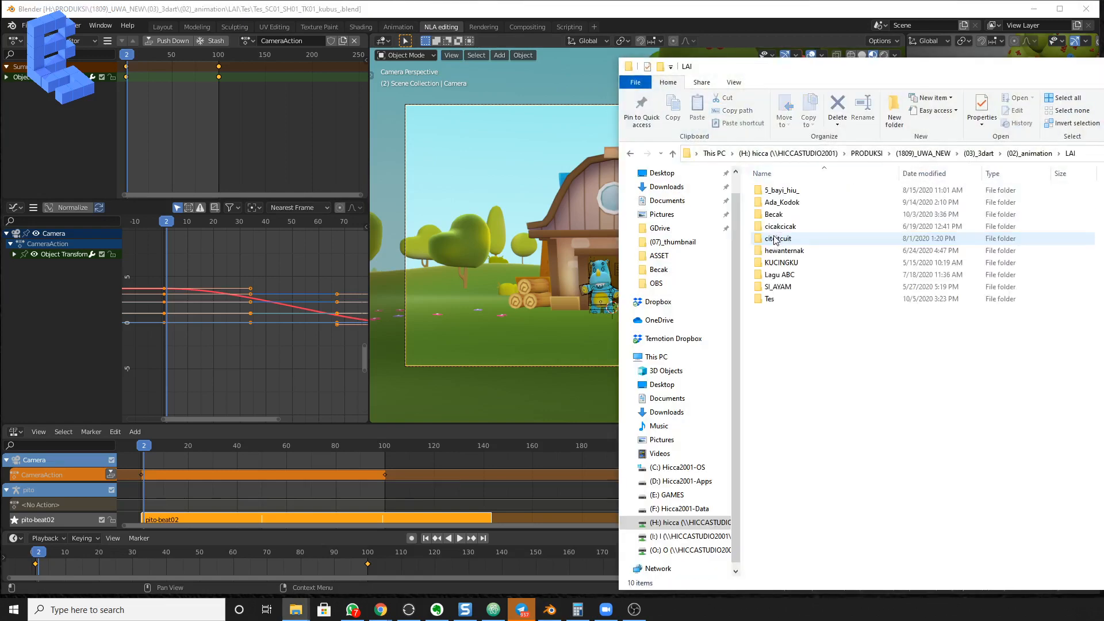
{"action": "double_click", "coordinate": [770, 299]}
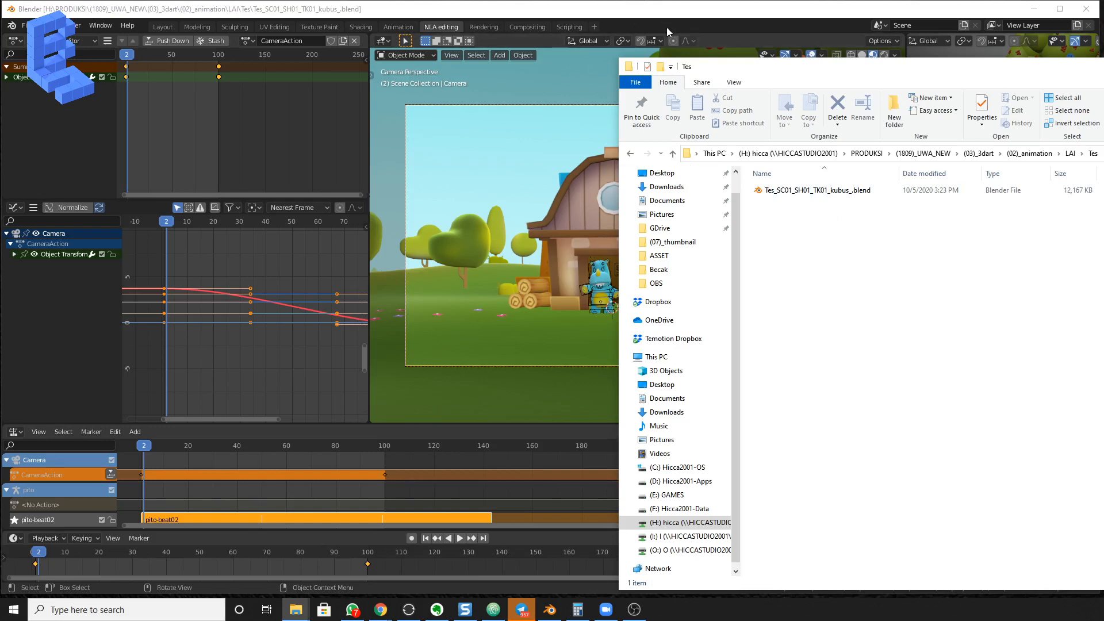
{"action": "left_click", "coordinate": [601, 6]}
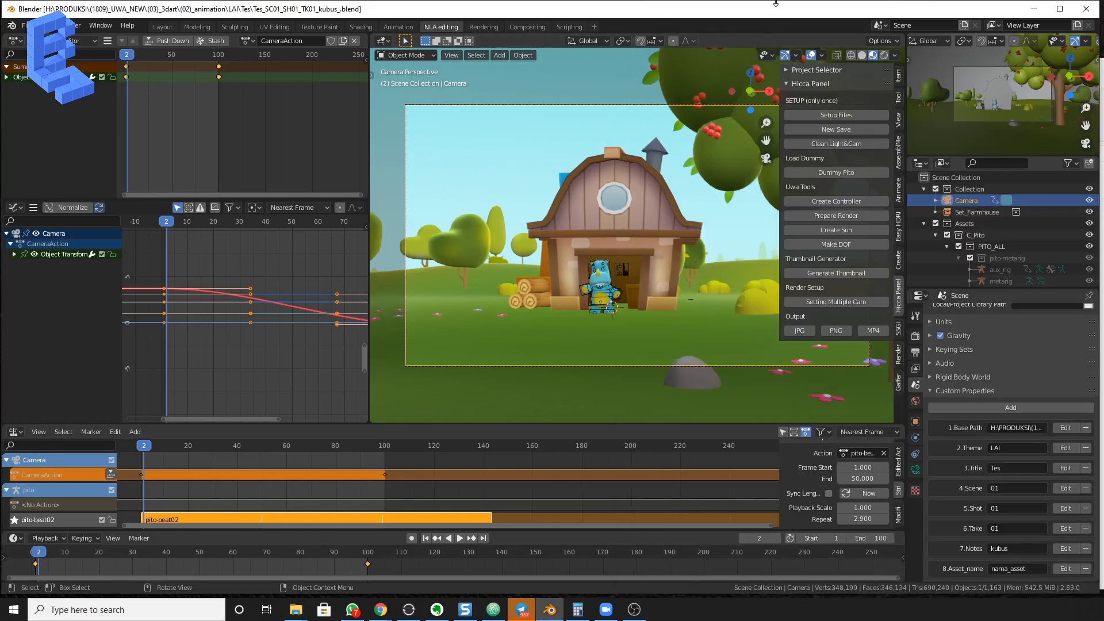
Switch the viewport to rendered shading and add sun lighting with the Hicca add-on's Create Sun tool
{"action": "key", "text": "n"}
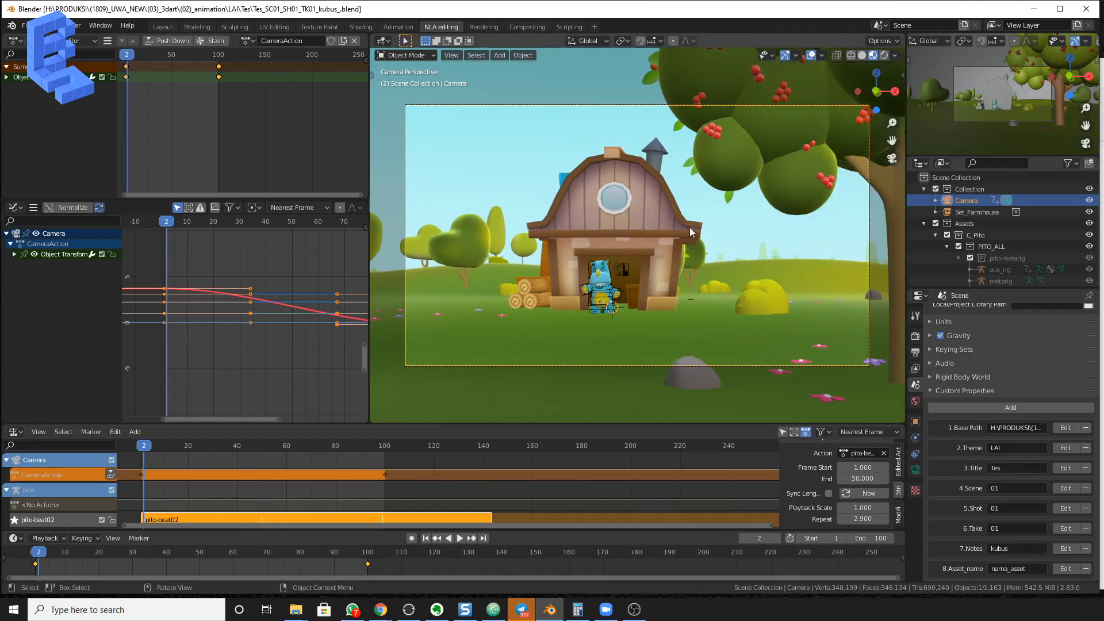
{"action": "left_click", "coordinate": [885, 56]}
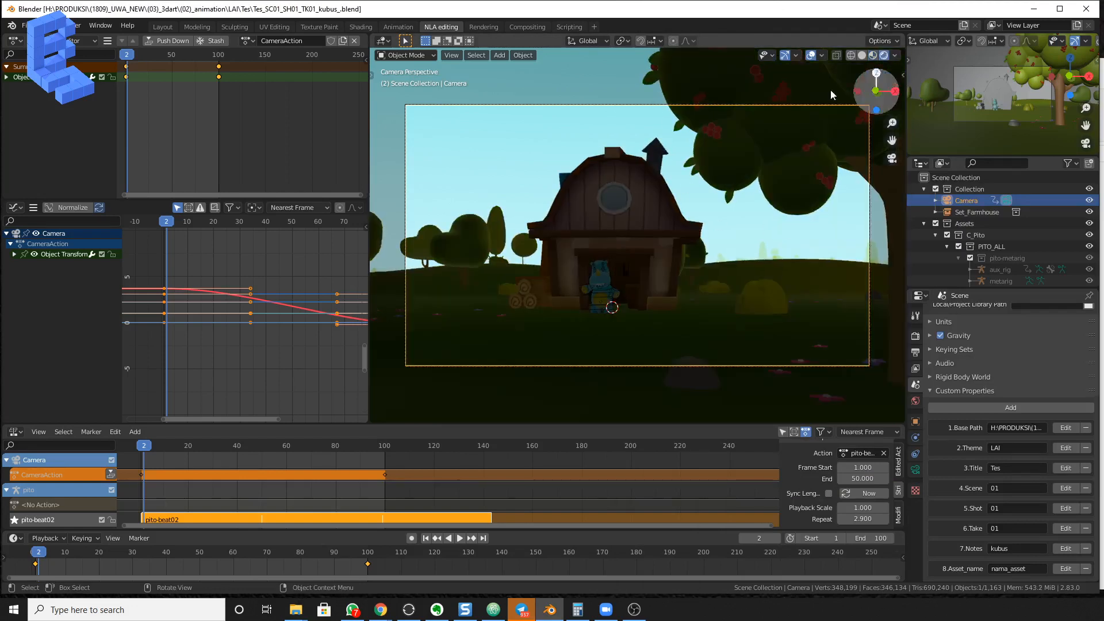
{"action": "key", "text": "n"}
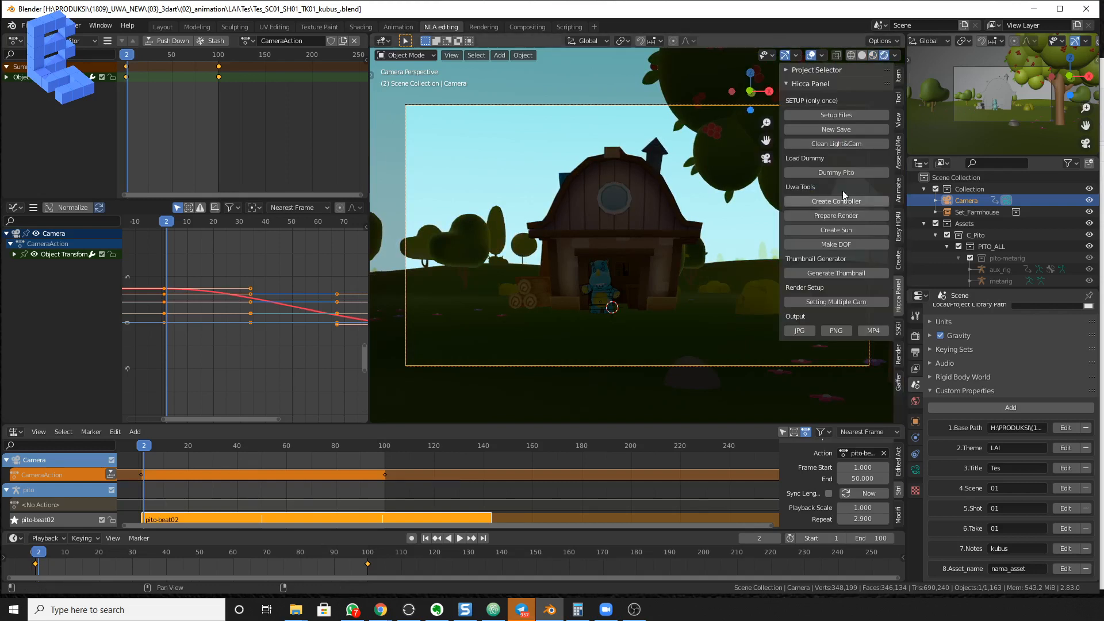
{"action": "left_click", "coordinate": [857, 230]}
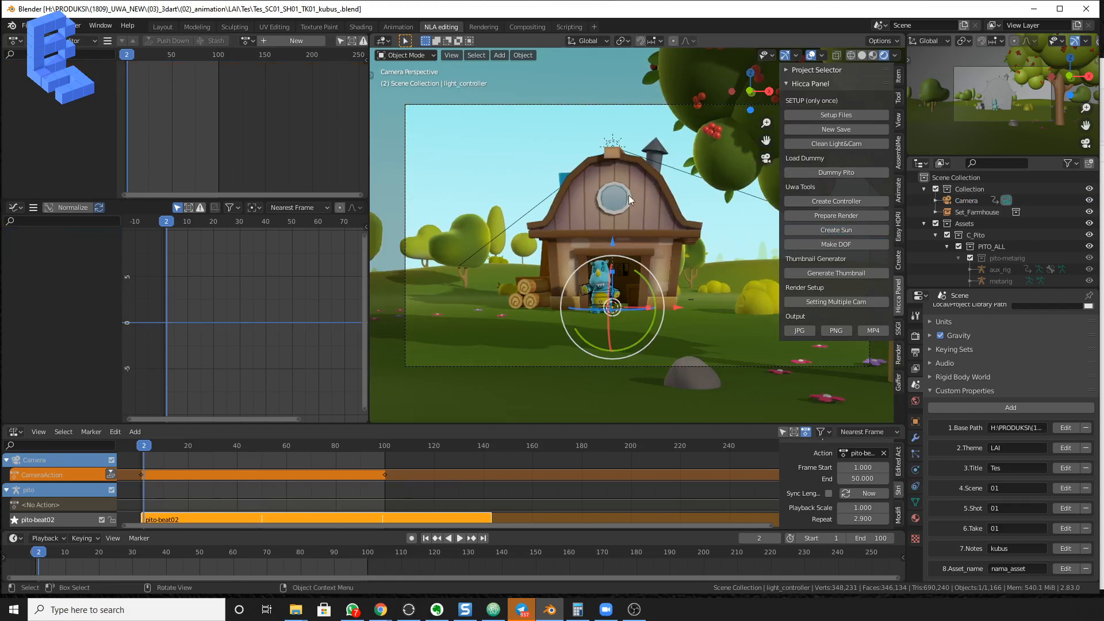
Select the main_sun light above the farmhouse and rotate it to change its light direction
{"action": "key", "text": "n"}
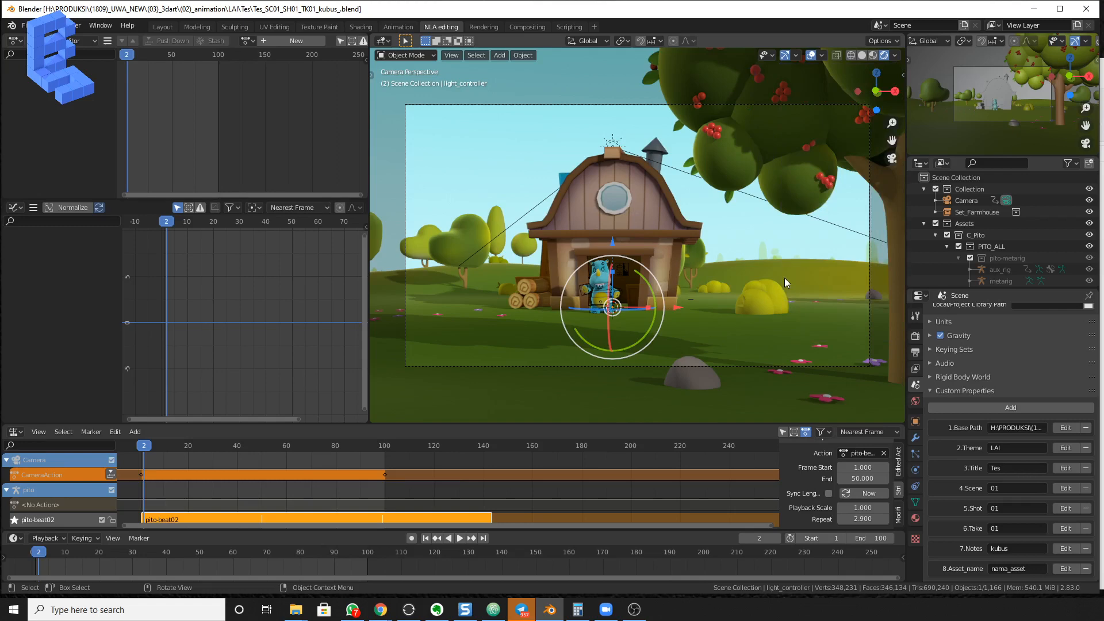
{"action": "middle_click_drag", "start_coordinate": [785, 268], "coordinate": [550, 215]}
{"action": "left_click", "coordinate": [605, 145]}
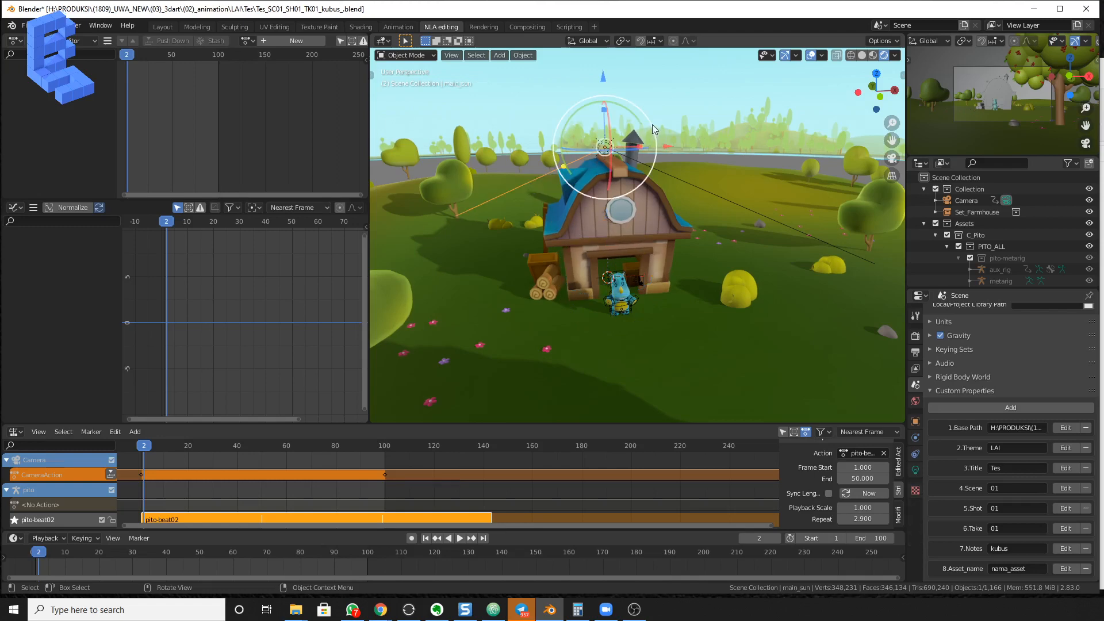
{"action": "left_click_drag", "start_coordinate": [653, 124], "coordinate": [637, 111]}
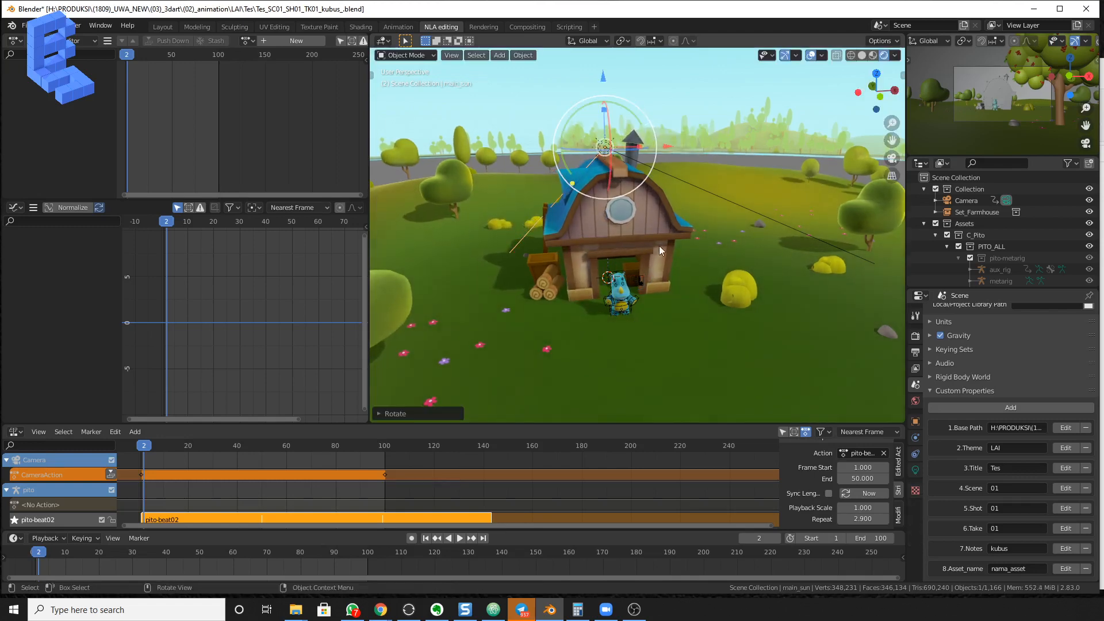
Select the light_controller ring using wireframe shading, rotate it to redirect the lights in rendered shading, and return to the camera view
{"action": "middle_click_drag", "start_coordinate": [673, 220], "coordinate": [623, 298]}
{"action": "left_click", "coordinate": [851, 55]}
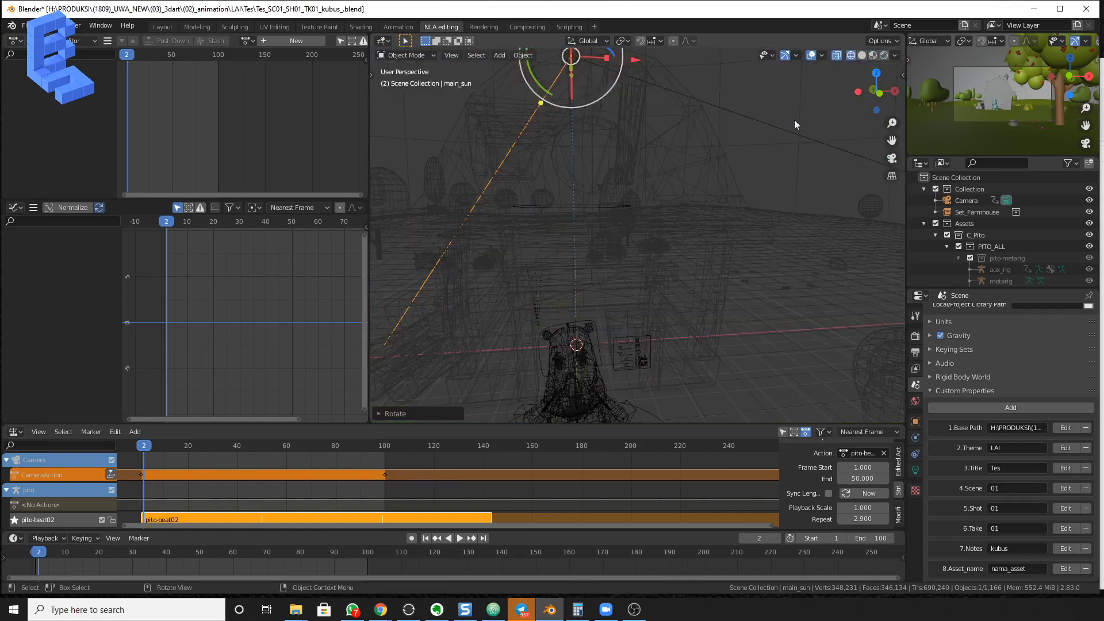
{"action": "left_click", "coordinate": [620, 201]}
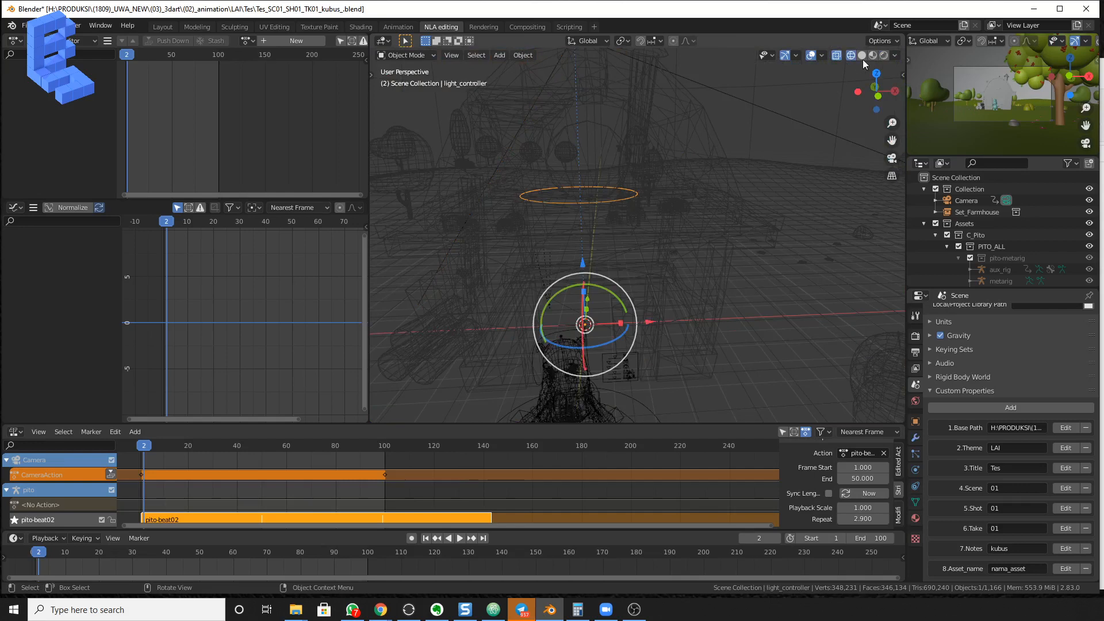
{"action": "left_click", "coordinate": [883, 56]}
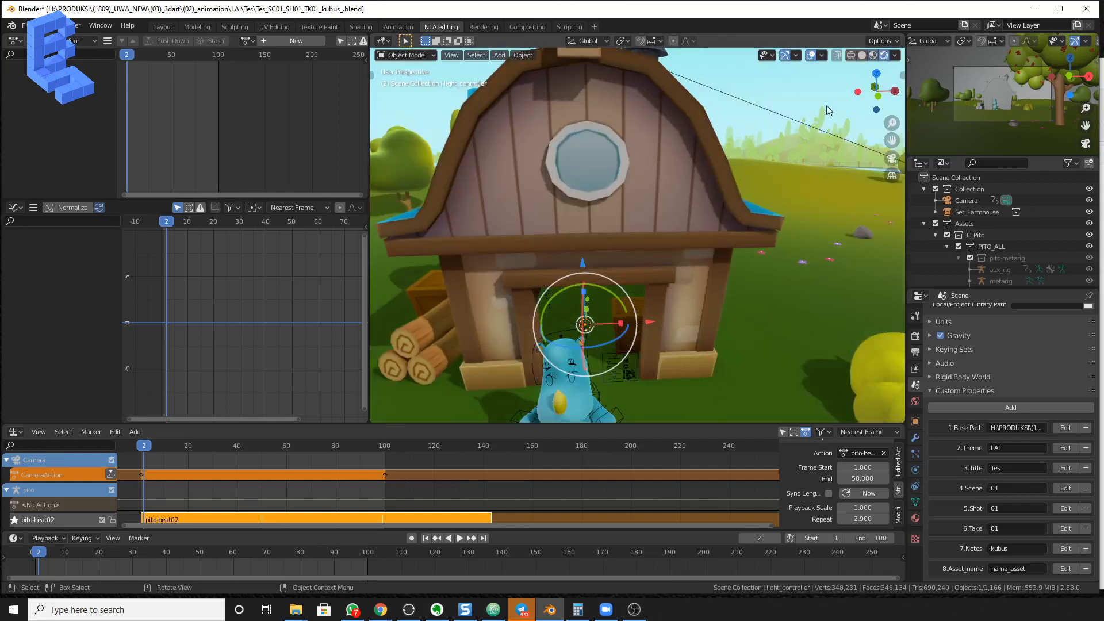
{"action": "scroll", "coordinate": [628, 283], "scroll_direction": "down", "scroll_amount": 3}
{"action": "left_click_drag", "start_coordinate": [646, 292], "coordinate": [620, 287]}
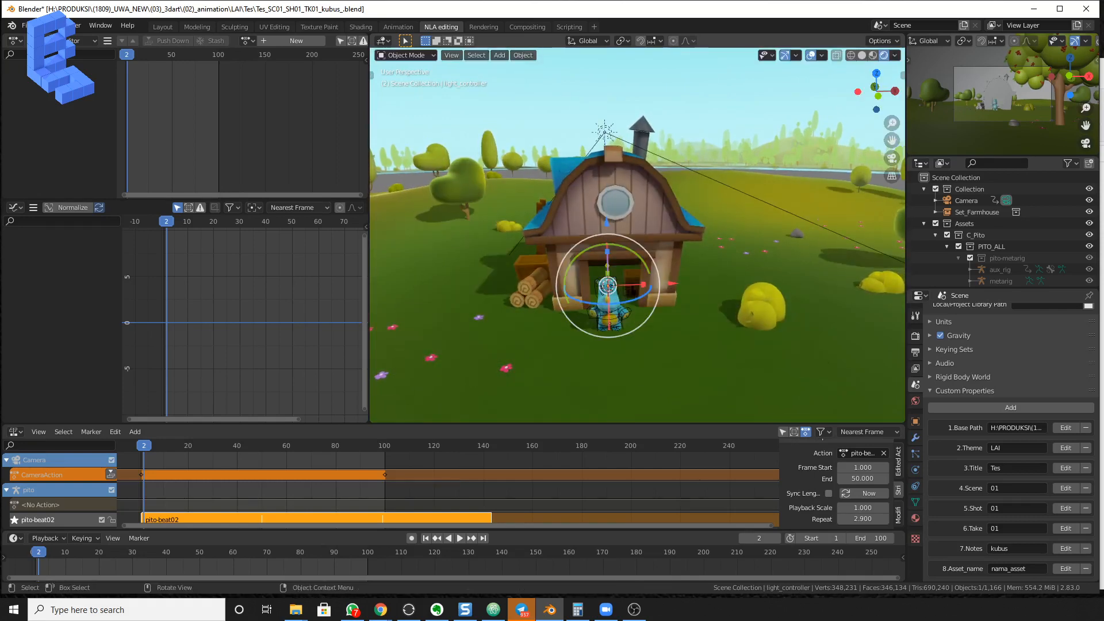
{"action": "left_click_drag", "start_coordinate": [580, 301], "coordinate": [584, 295]}
{"action": "middle_click_drag", "start_coordinate": [614, 269], "coordinate": [617, 273]}
{"action": "key", "text": "KP_0"}
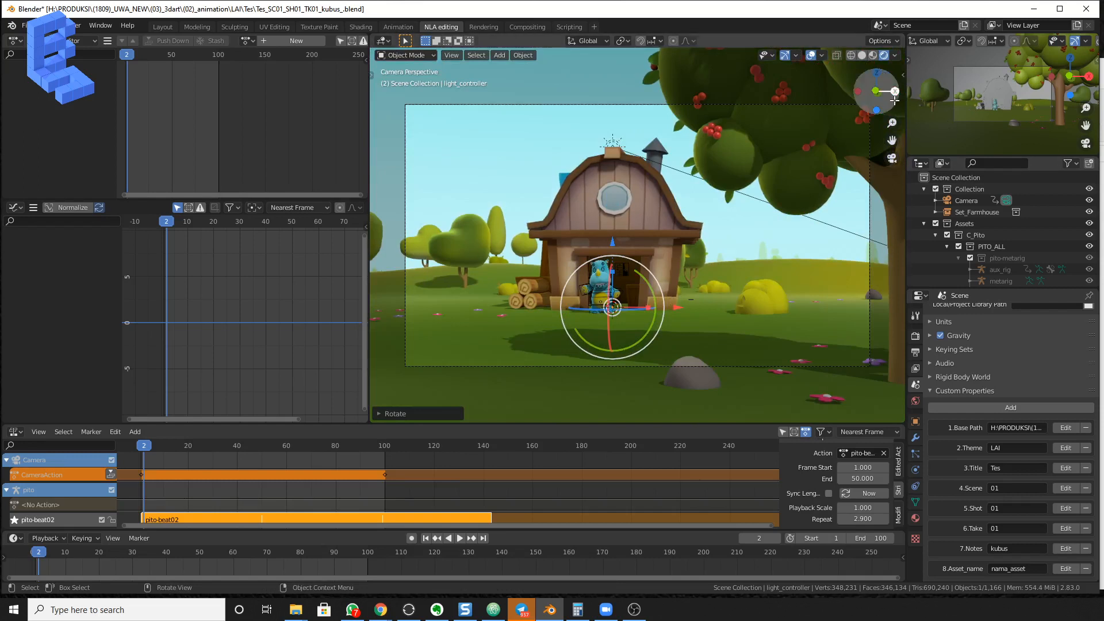
Prepare the scene for rendering with the Hicca add-on's Prepare Render tool and select the farmhouse set
{"action": "left_click", "coordinate": [902, 75]}
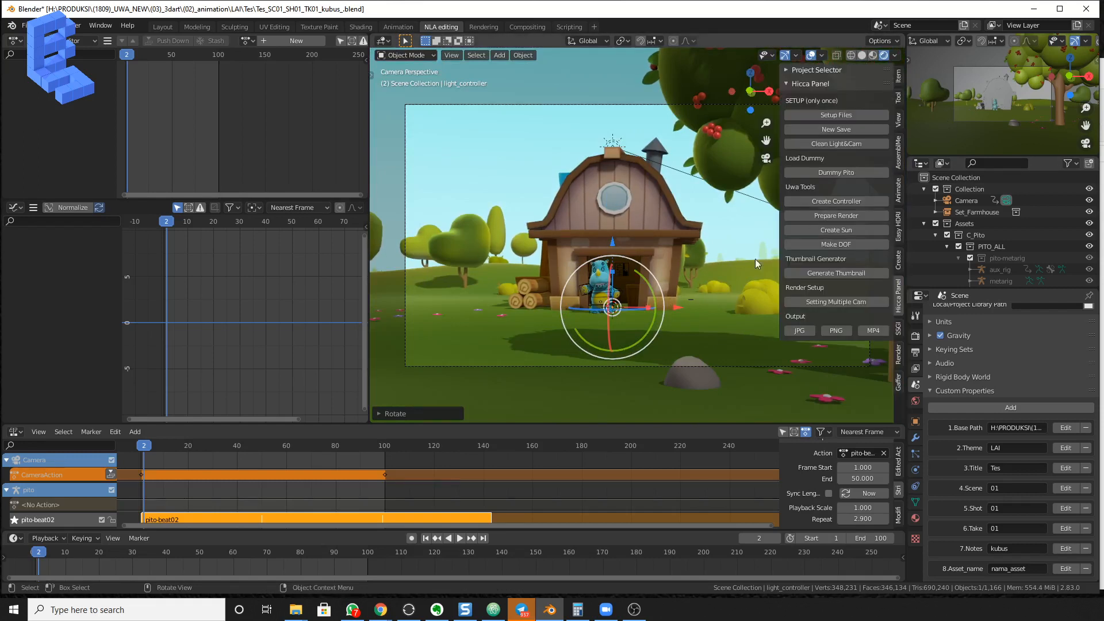
{"action": "left_click", "coordinate": [826, 215]}
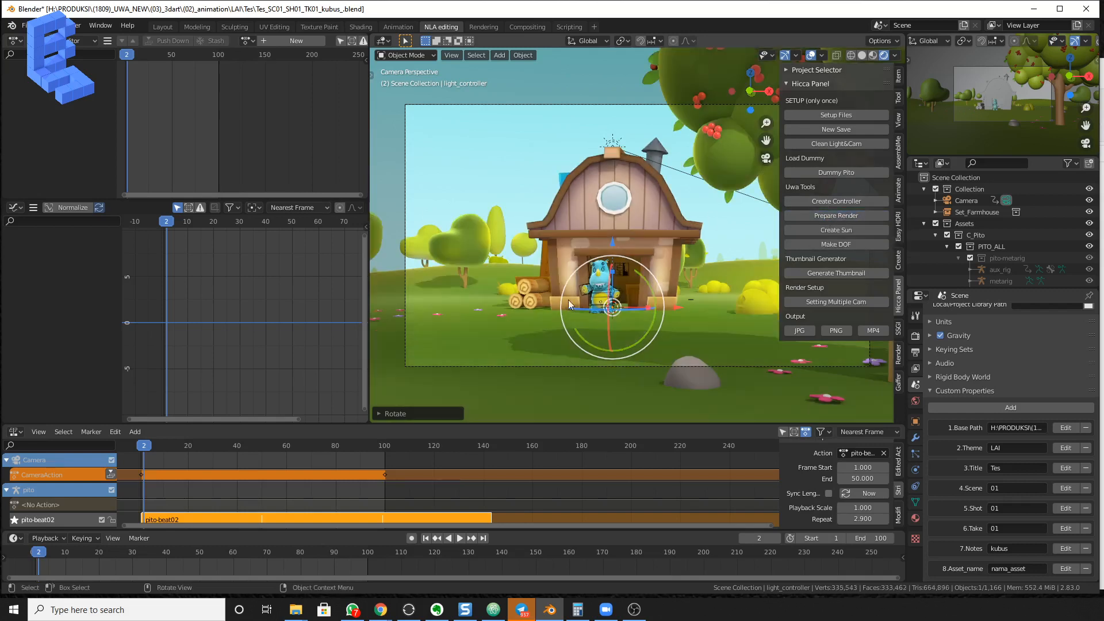
{"action": "left_click", "coordinate": [703, 226]}
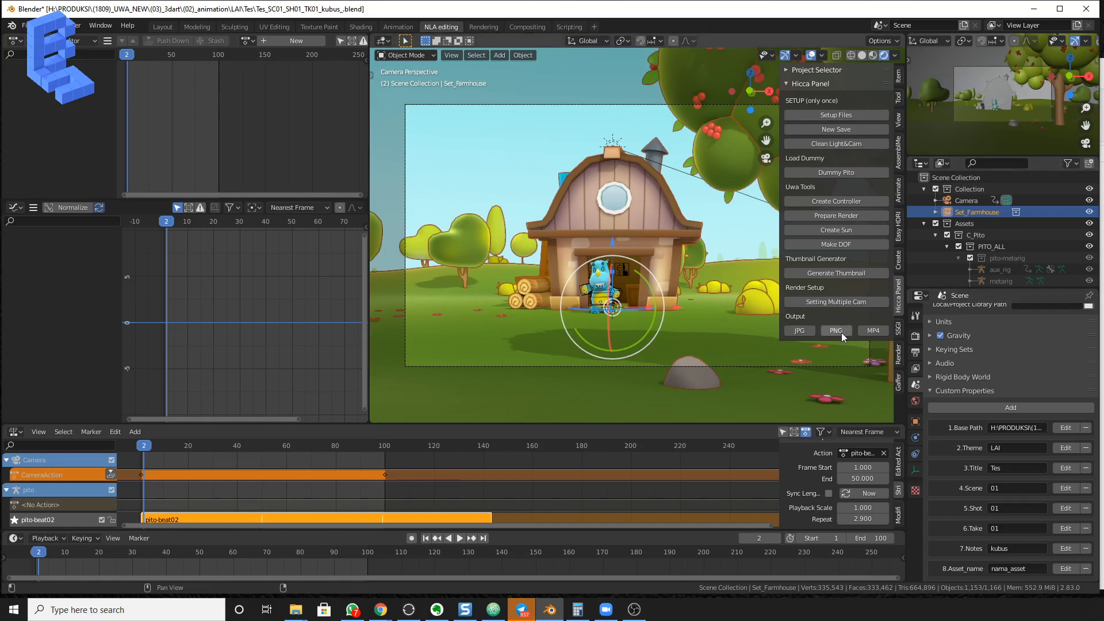
Show the scene's output properties and switch the output format to JPEG with the Hicca add-on's JPG preset
{"action": "left_click", "coordinate": [916, 352]}
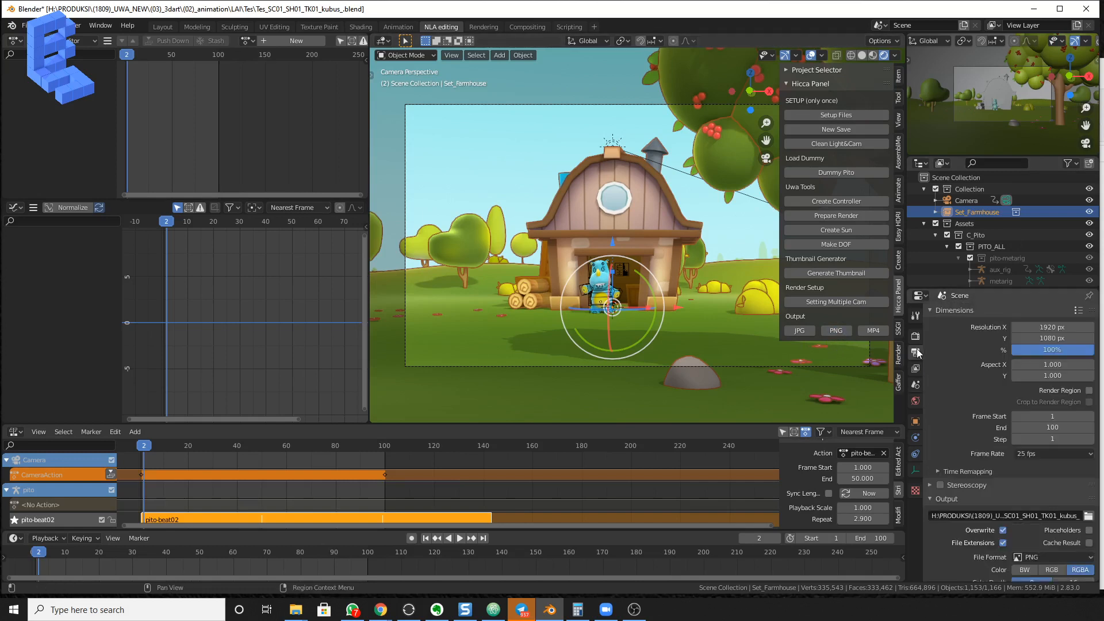
{"action": "scroll", "coordinate": [949, 403], "scroll_direction": "down", "scroll_amount": 2}
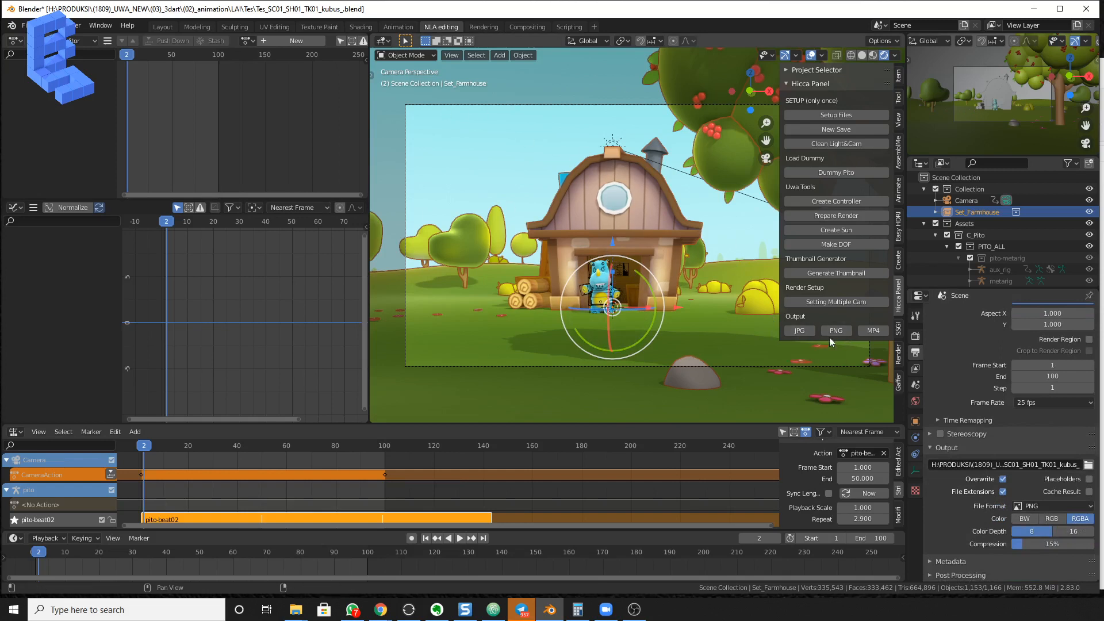
{"action": "left_click", "coordinate": [807, 333]}
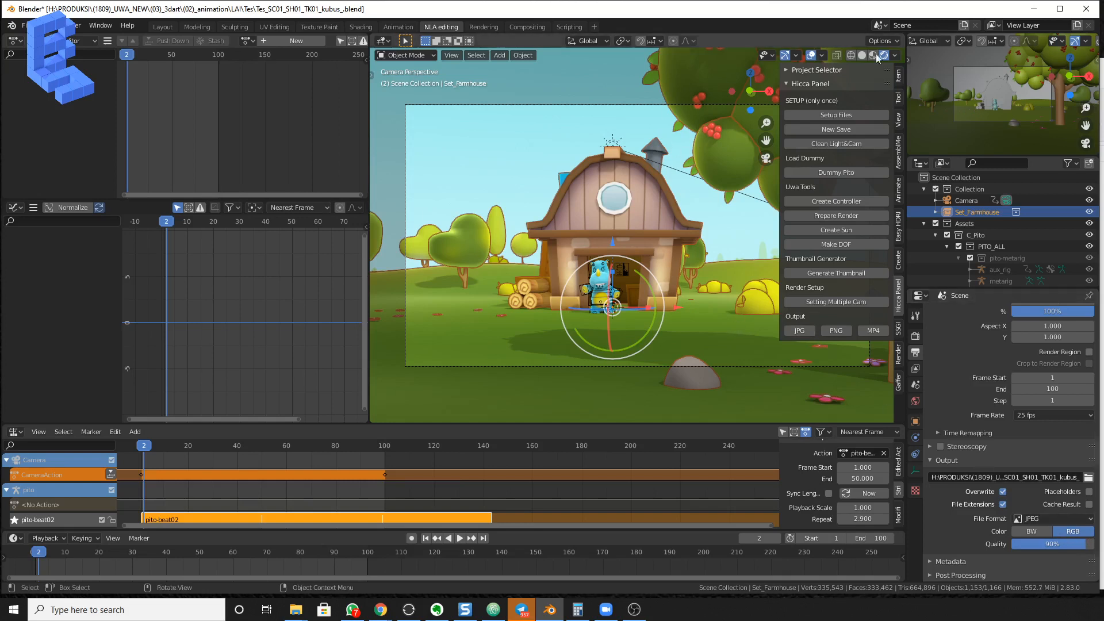
Create a depth-of-field focus object for the camera with the Hicca add-on's Make DOF tool
{"action": "key", "text": "n"}
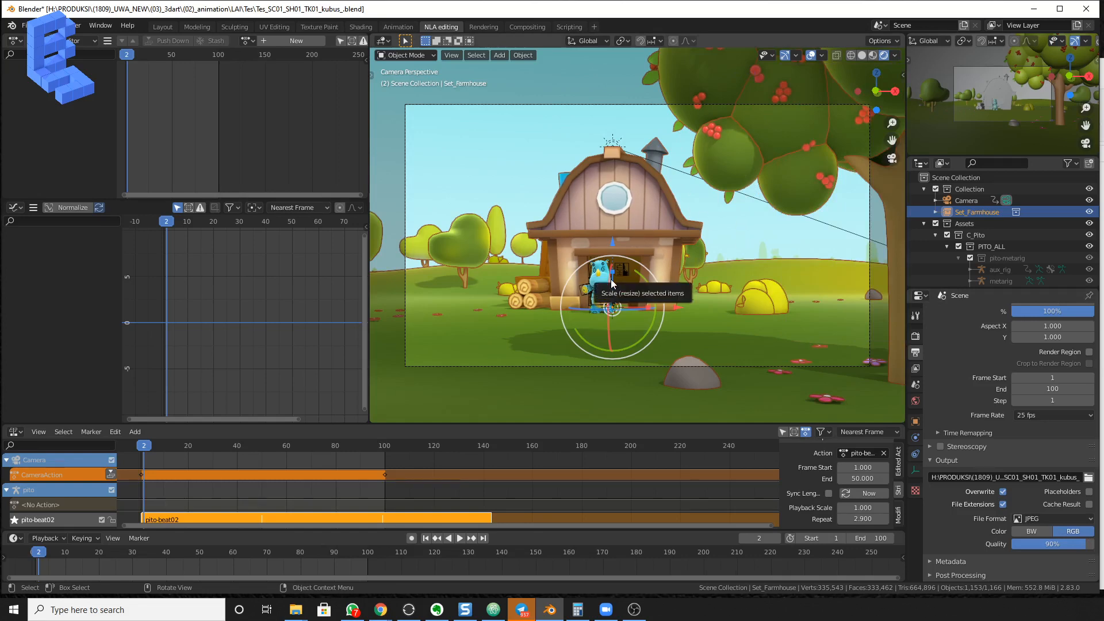
{"action": "middle_click_drag", "start_coordinate": [613, 283], "coordinate": [605, 226]}
{"action": "key", "text": "KP_0"}
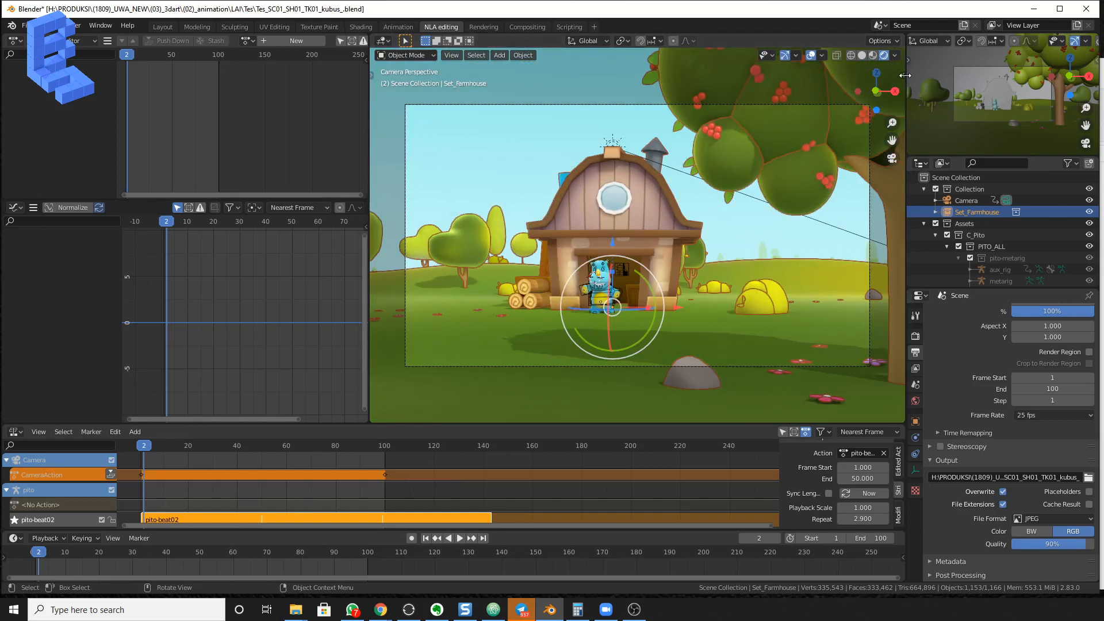
{"action": "key", "text": "n"}
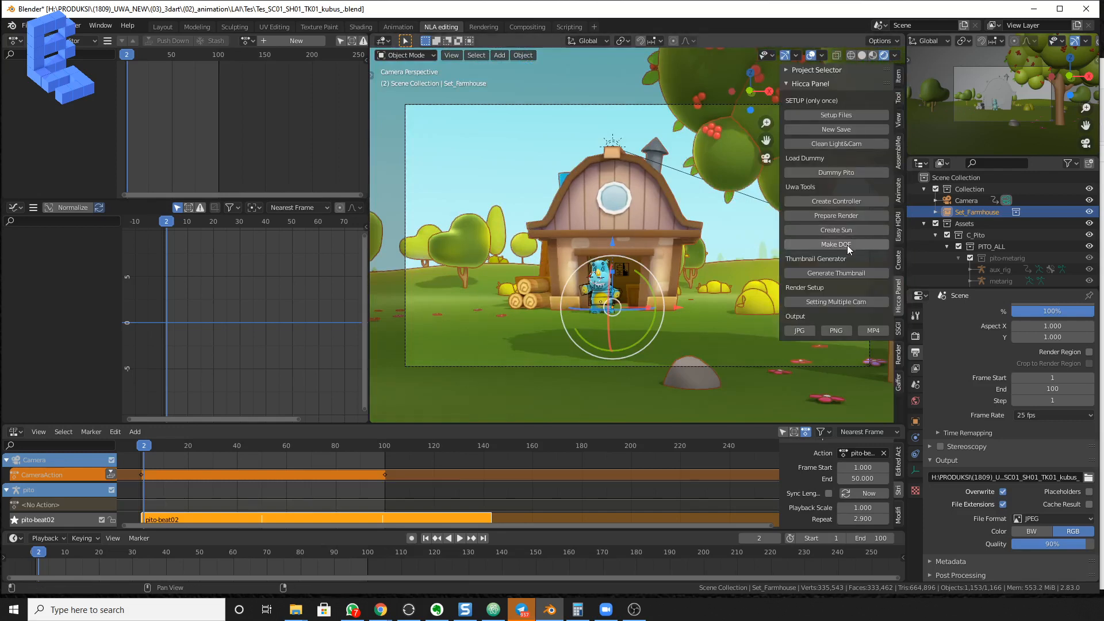
{"action": "left_click", "coordinate": [847, 245]}
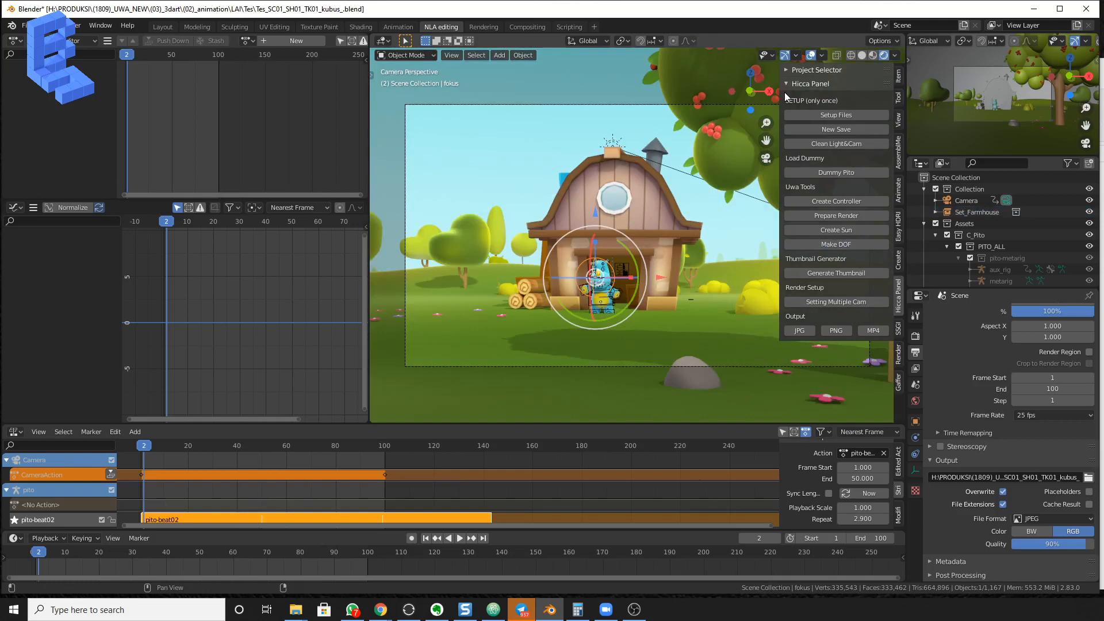
{"action": "key", "text": "n"}
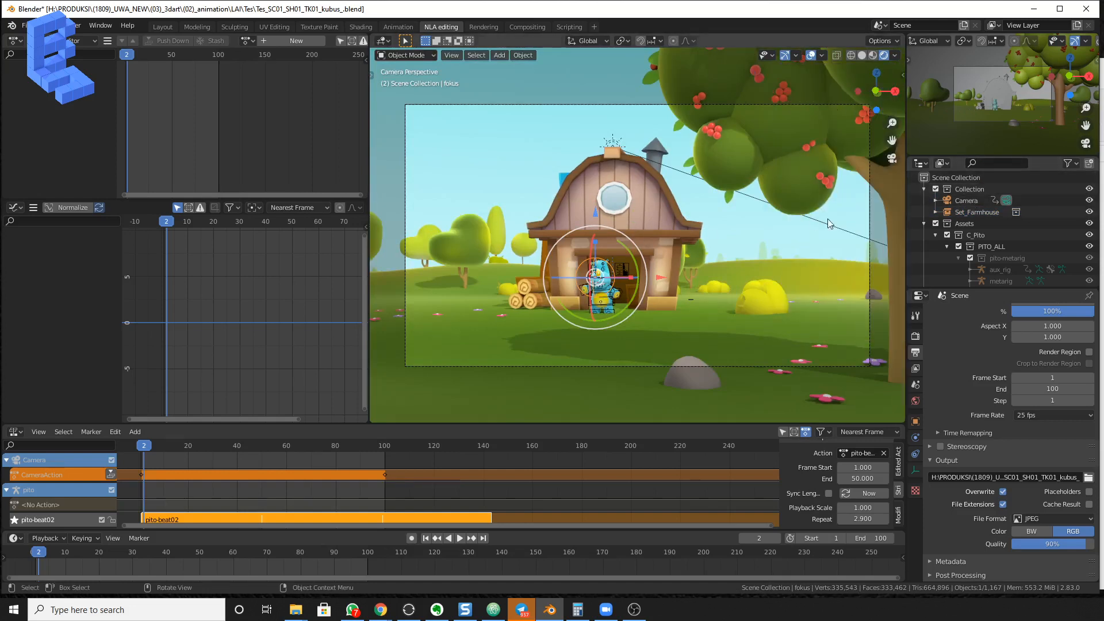
Select the camera and set its depth-of-field aperture F-Stop to 0.3
{"action": "left_click", "coordinate": [967, 201]}
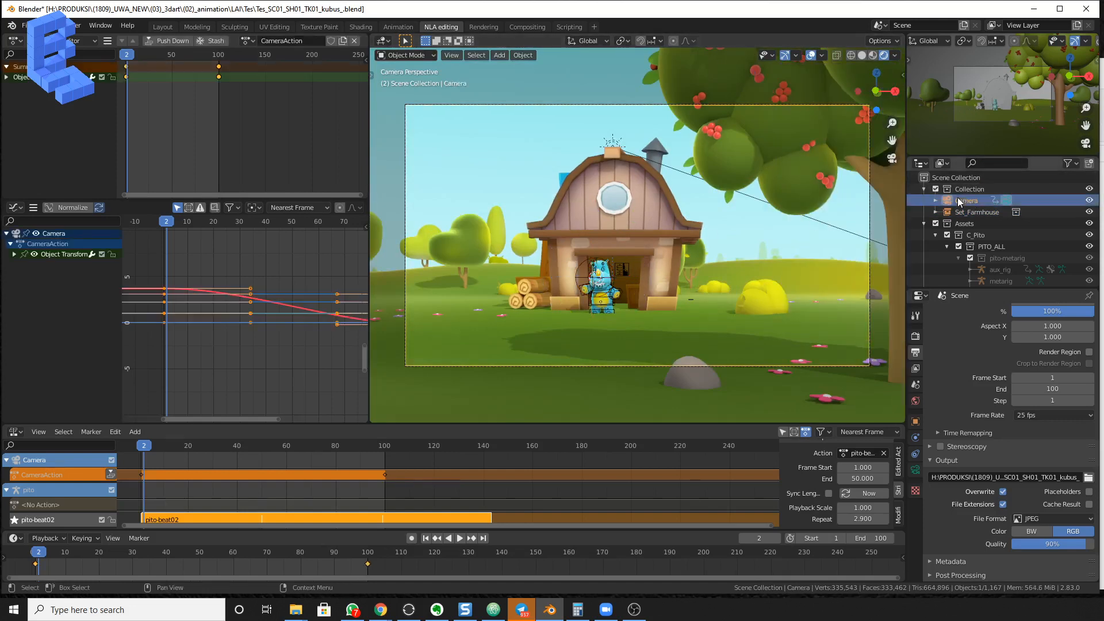
{"action": "left_click", "coordinate": [915, 470]}
{"action": "left_click", "coordinate": [927, 457]}
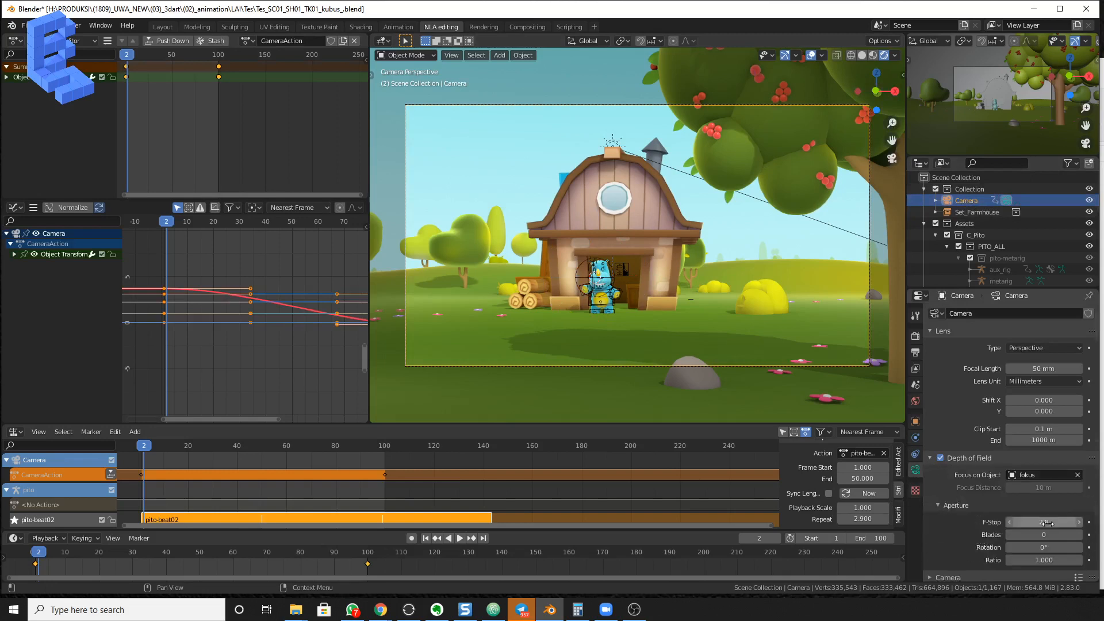
{"action": "left_click_drag", "start_coordinate": [1044, 522], "coordinate": [1015, 522]}
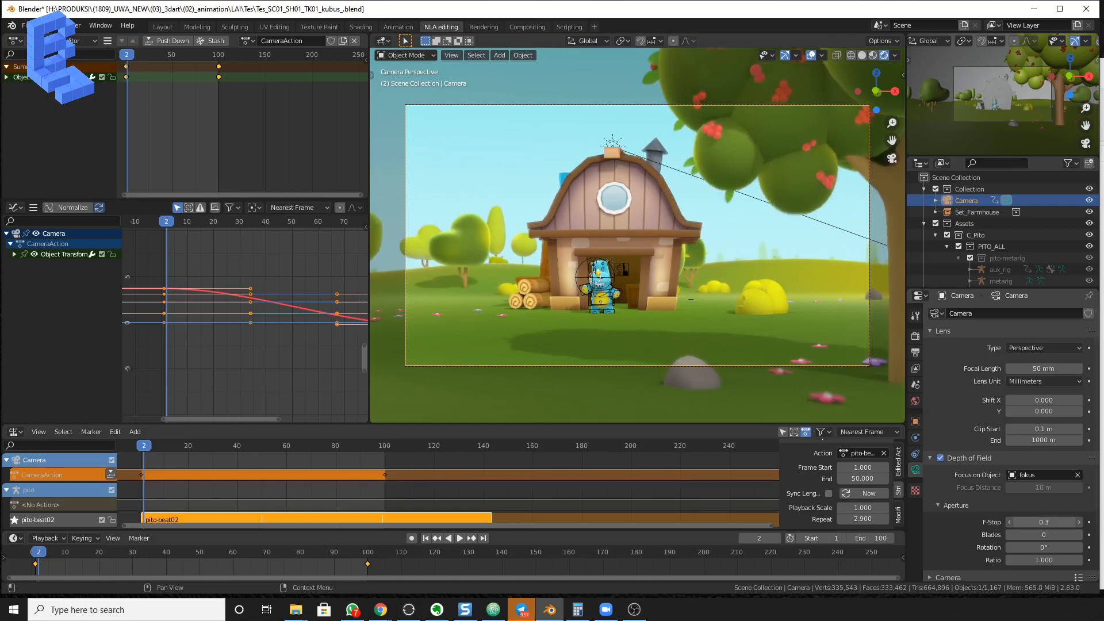
Render frame 2, inspect the depth-of-field blur in the whole image, and close the render window
{"action": "key", "text": "F12"}
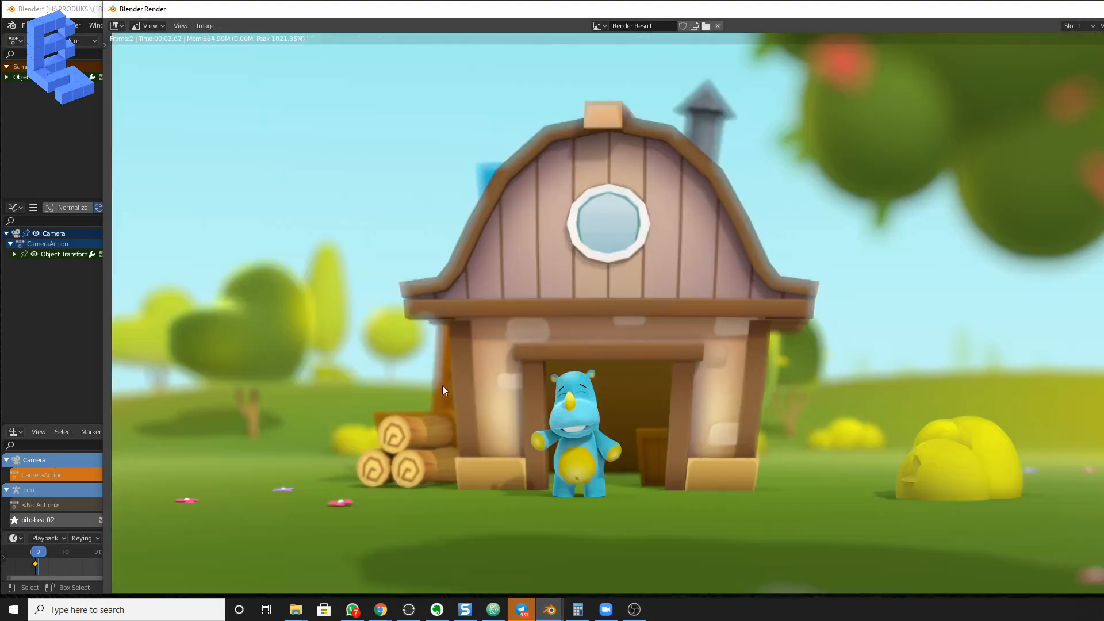
{"action": "scroll", "coordinate": [852, 375], "scroll_direction": "down", "scroll_amount": 2}
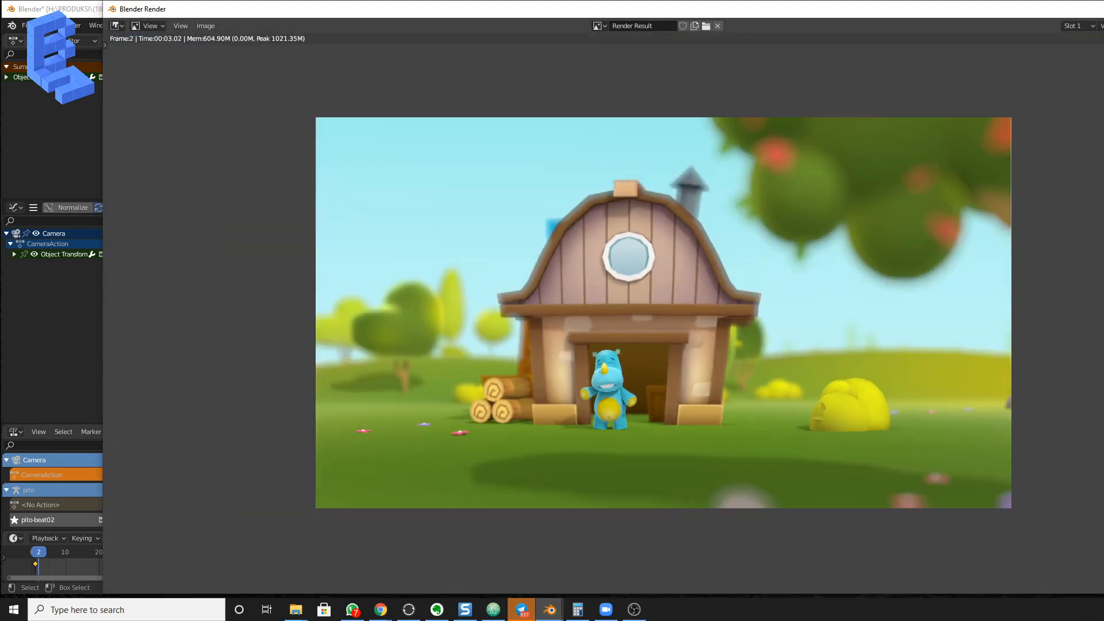
{"action": "key", "text": "Escape"}
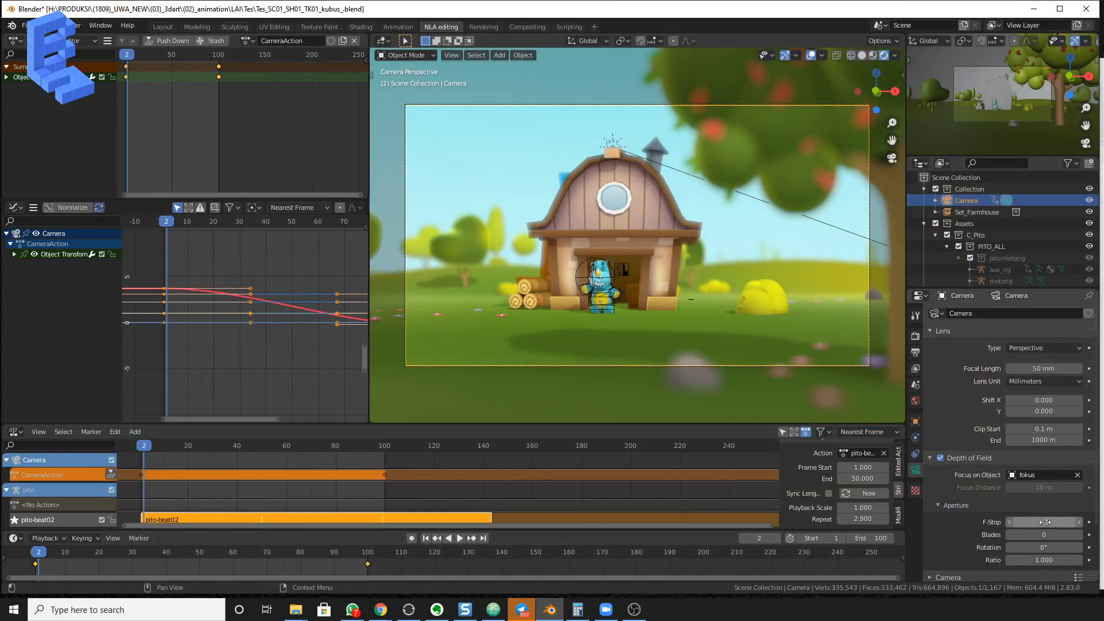
Set the camera's aperture F-Stop to 0.8 and render the current frame again
{"action": "left_click_drag", "start_coordinate": [1044, 521], "coordinate": [1056, 522]}
{"action": "left_click", "coordinate": [1080, 523]}
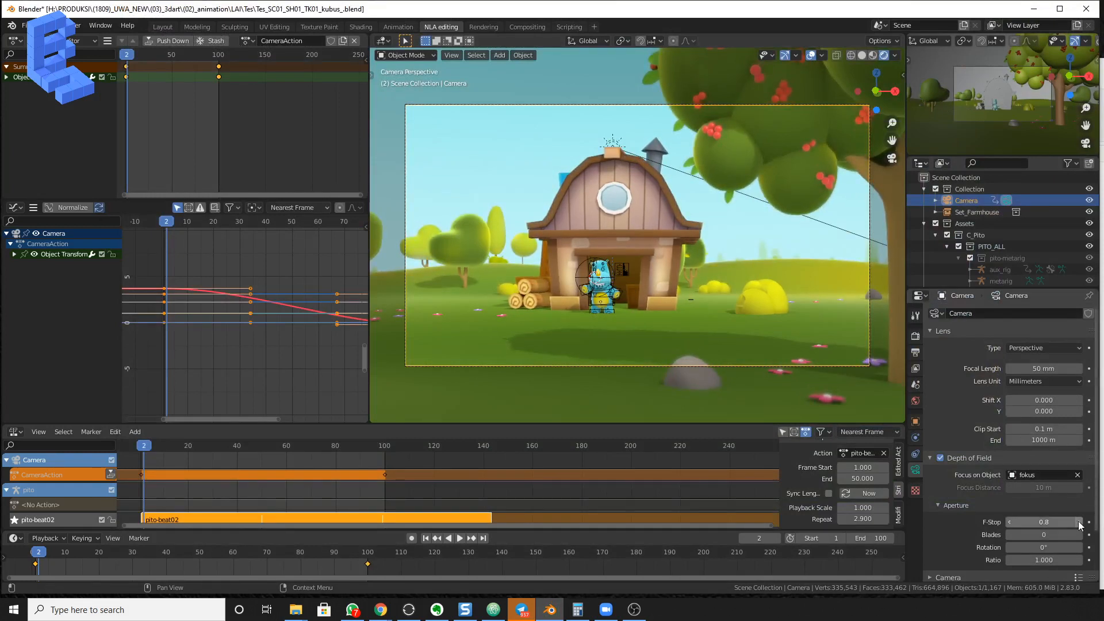
{"action": "key", "text": "F12"}
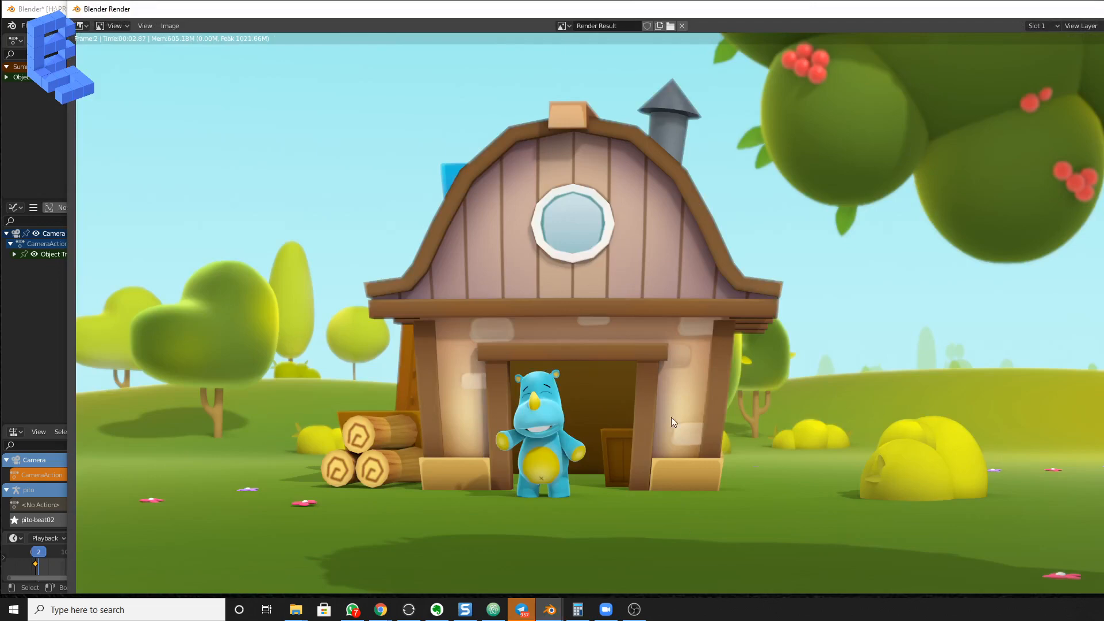
View the whole rendered image, close the render window, and play the animation from frame 0 through the camera, stopping around frame 89
{"action": "scroll", "coordinate": [690, 397], "scroll_direction": "down", "scroll_amount": 3}
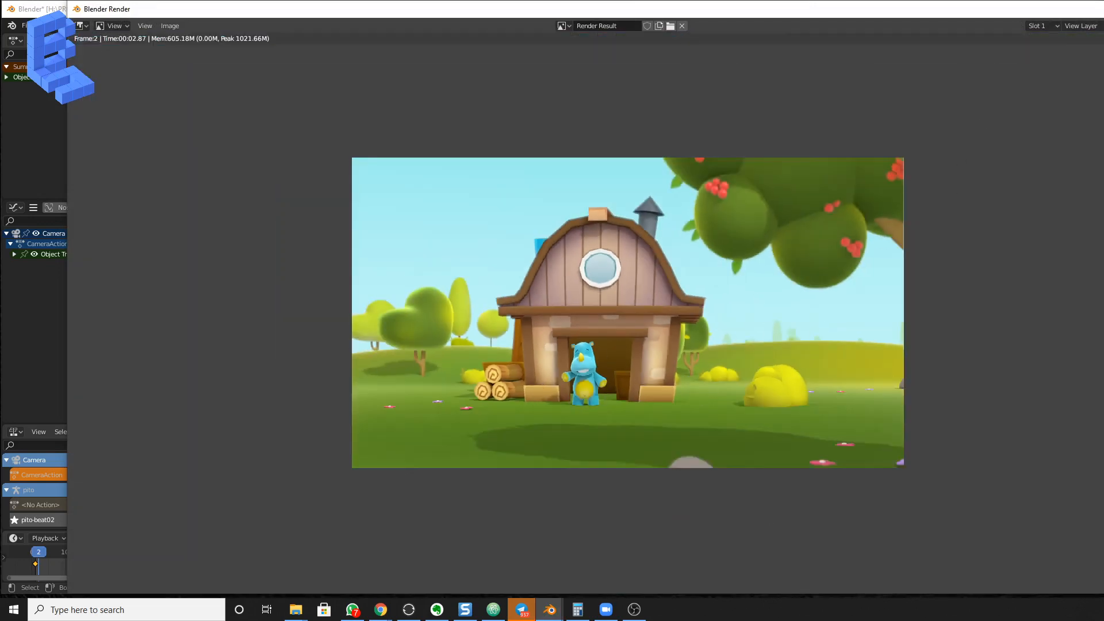
{"action": "key", "text": "Escape"}
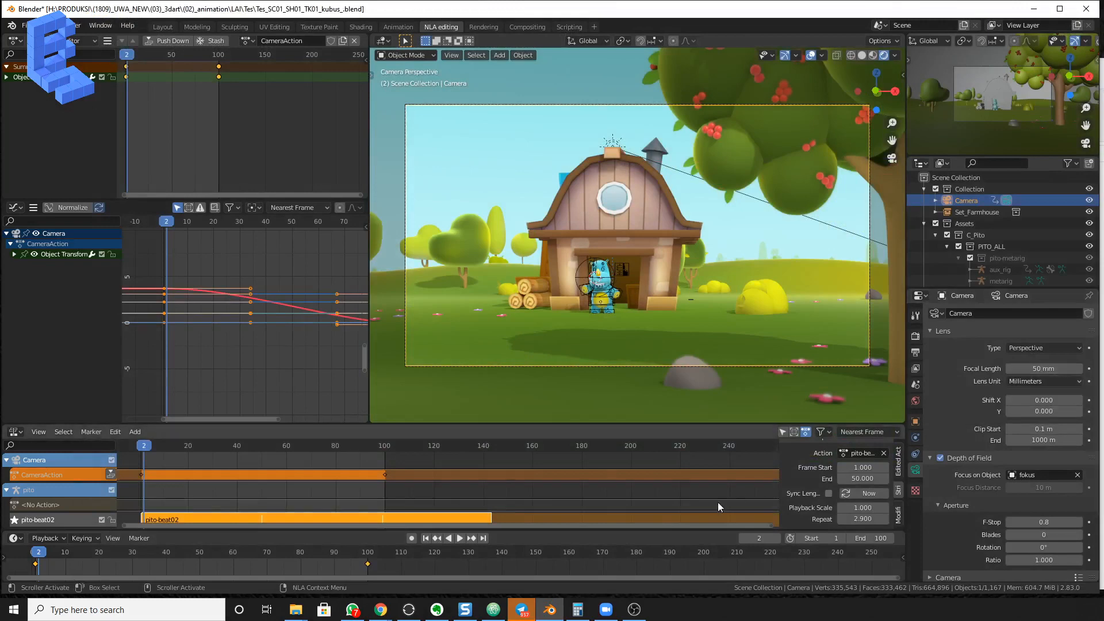
{"action": "left_click_drag", "start_coordinate": [81, 555], "coordinate": [32, 567]}
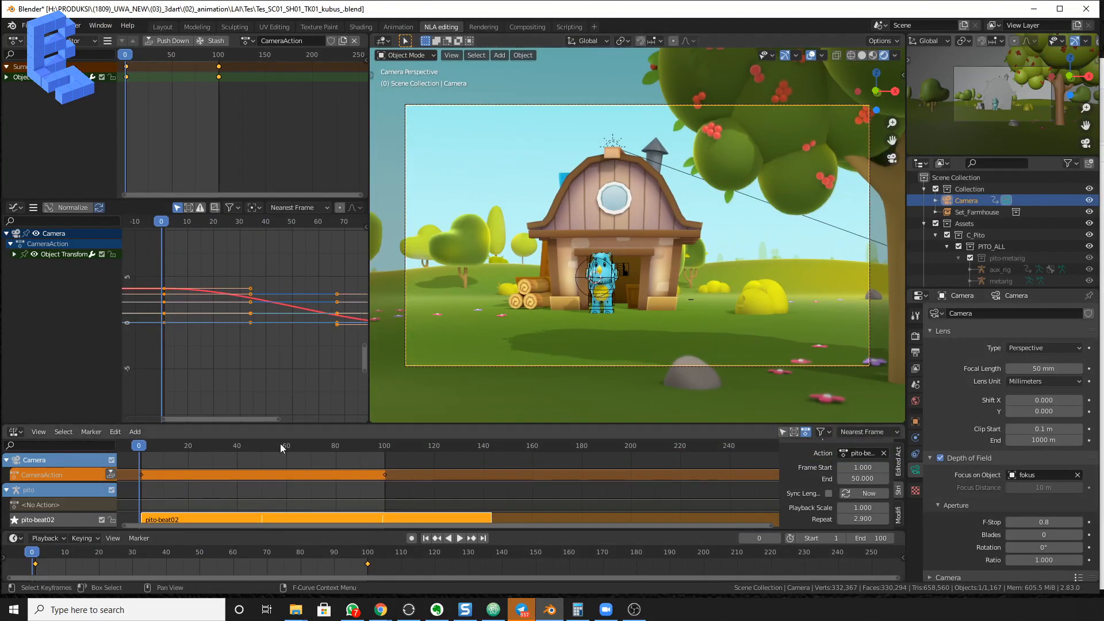
{"action": "key", "text": "space"}
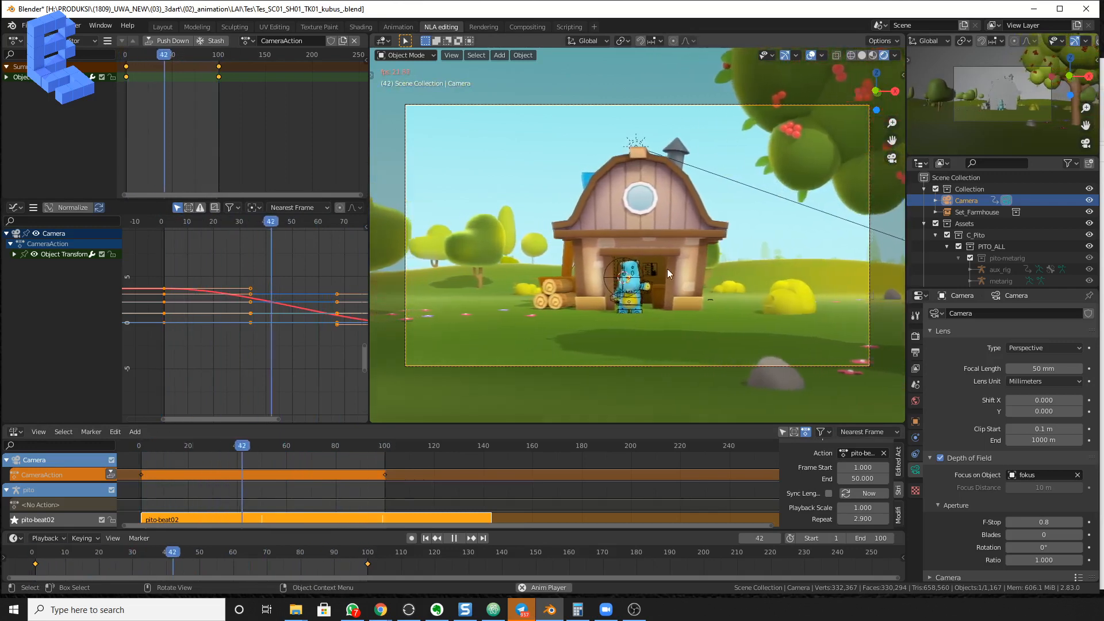
{"action": "key", "text": "space"}
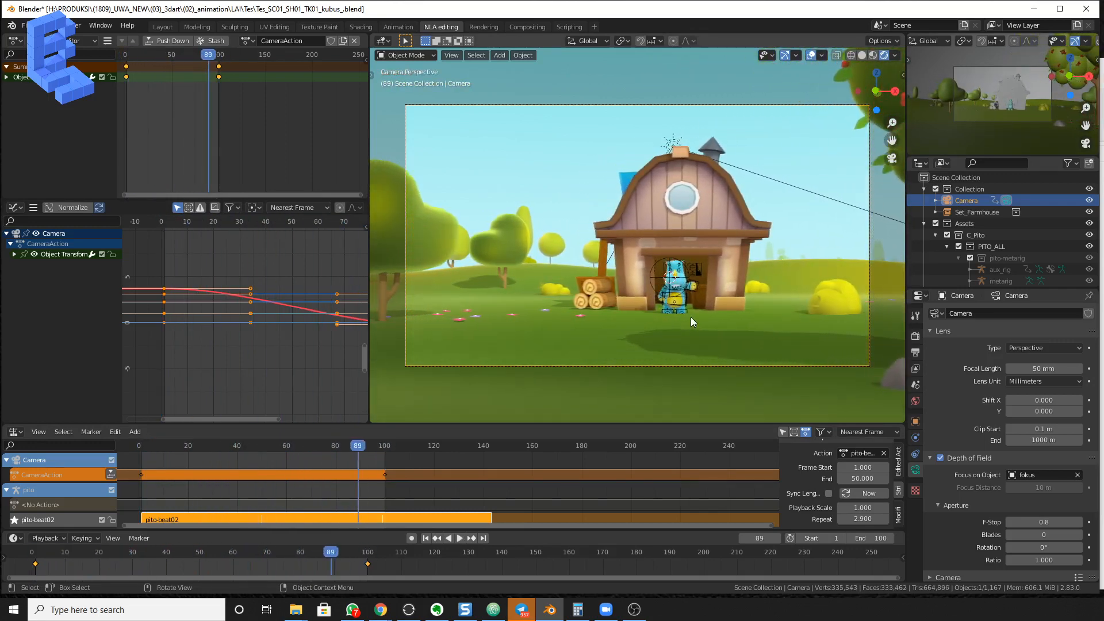
Save the farmhouse scene file and open the scene's output settings to review the frame range, output path and JPEG format
{"action": "left_click", "coordinate": [25, 26]}
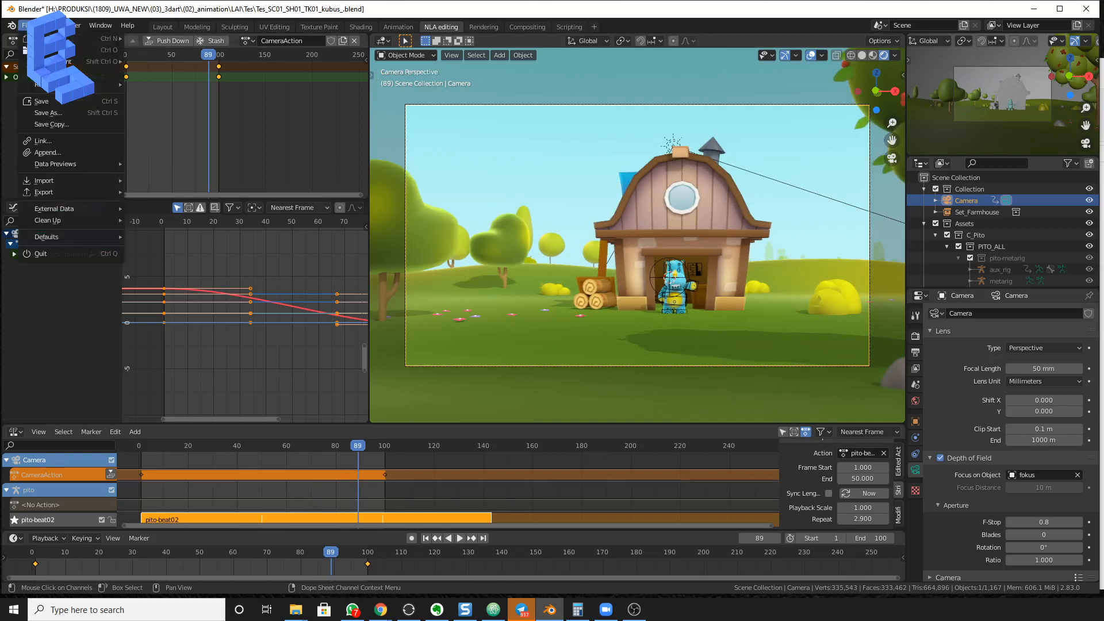
{"action": "left_click", "coordinate": [56, 104]}
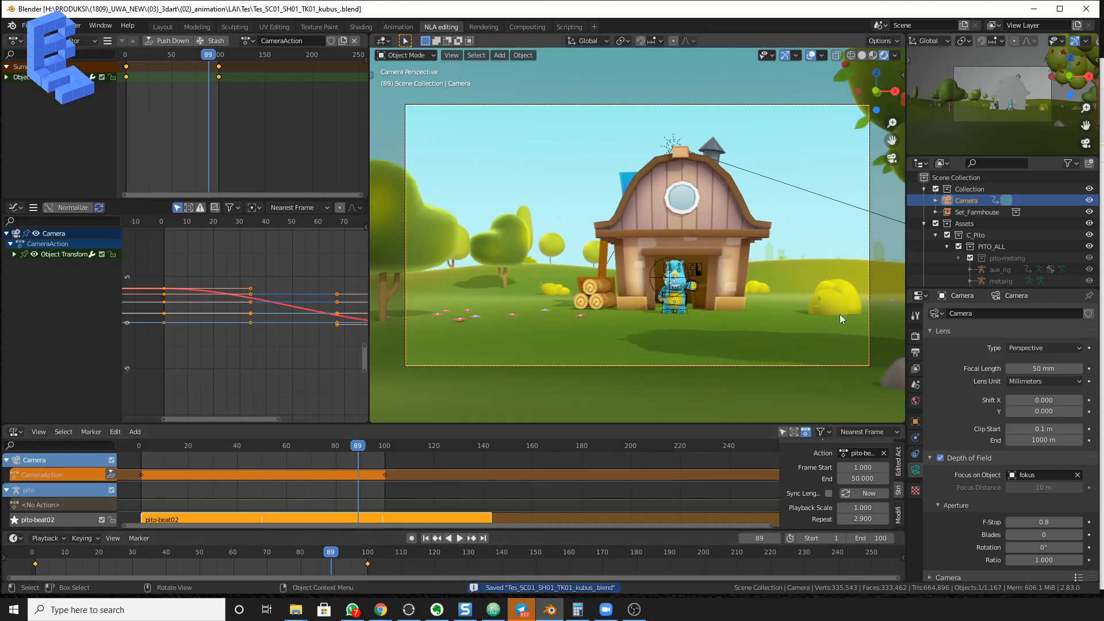
{"action": "left_click", "coordinate": [916, 352]}
{"action": "left_click", "coordinate": [916, 371]}
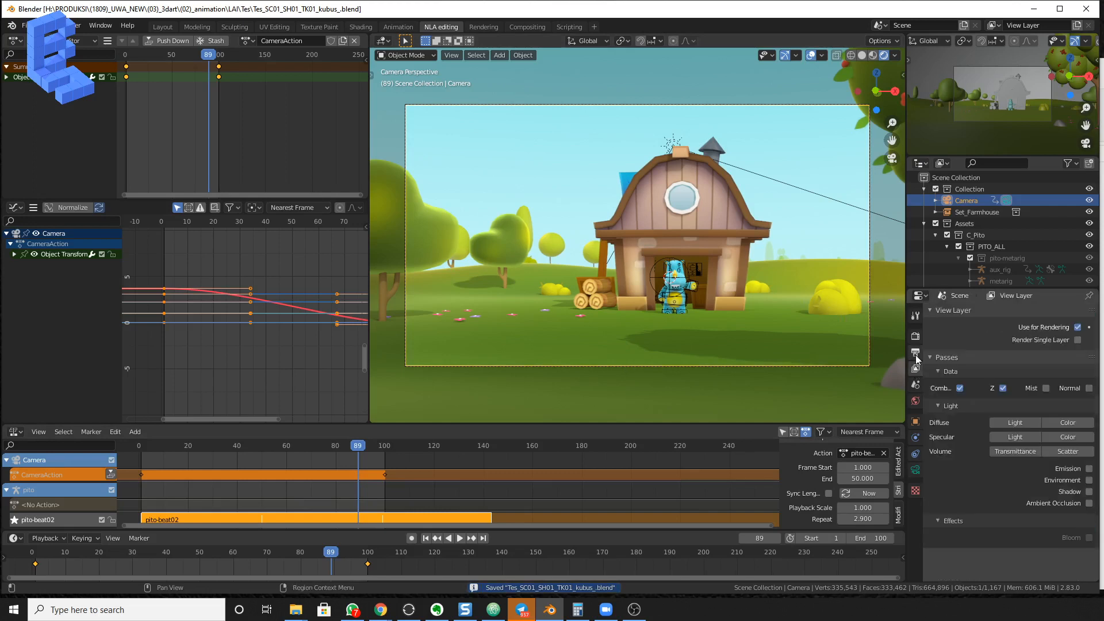
{"action": "left_click", "coordinate": [916, 353]}
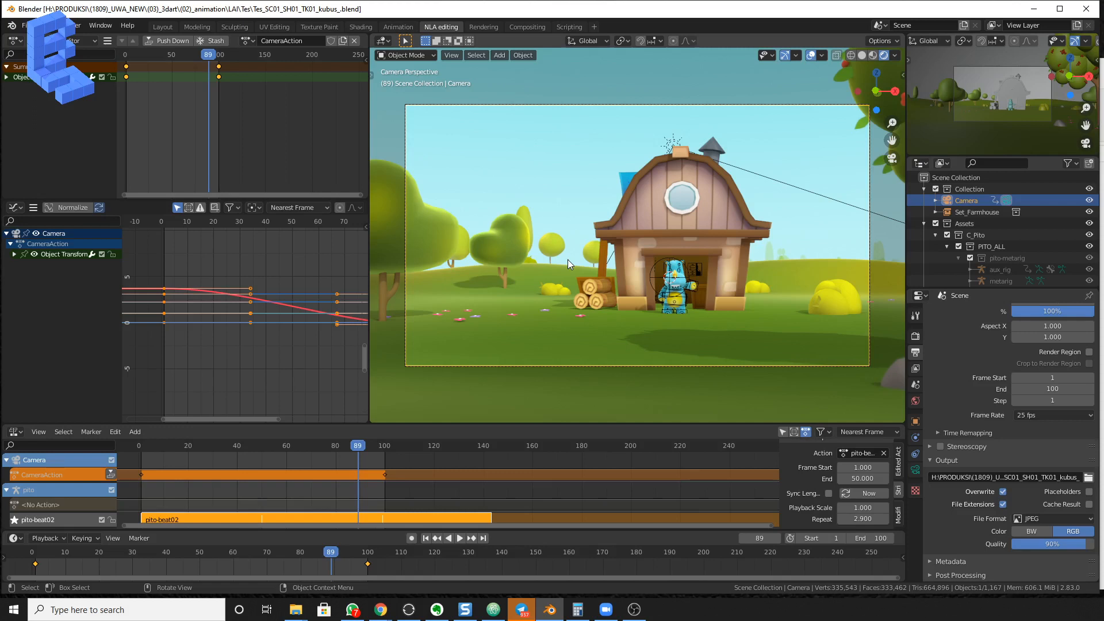
Hide the overlays in the rendered camera viewport and play the animation, stopping around frame 55
{"action": "left_click", "coordinate": [849, 56]}
{"action": "key", "text": "shift+z"}
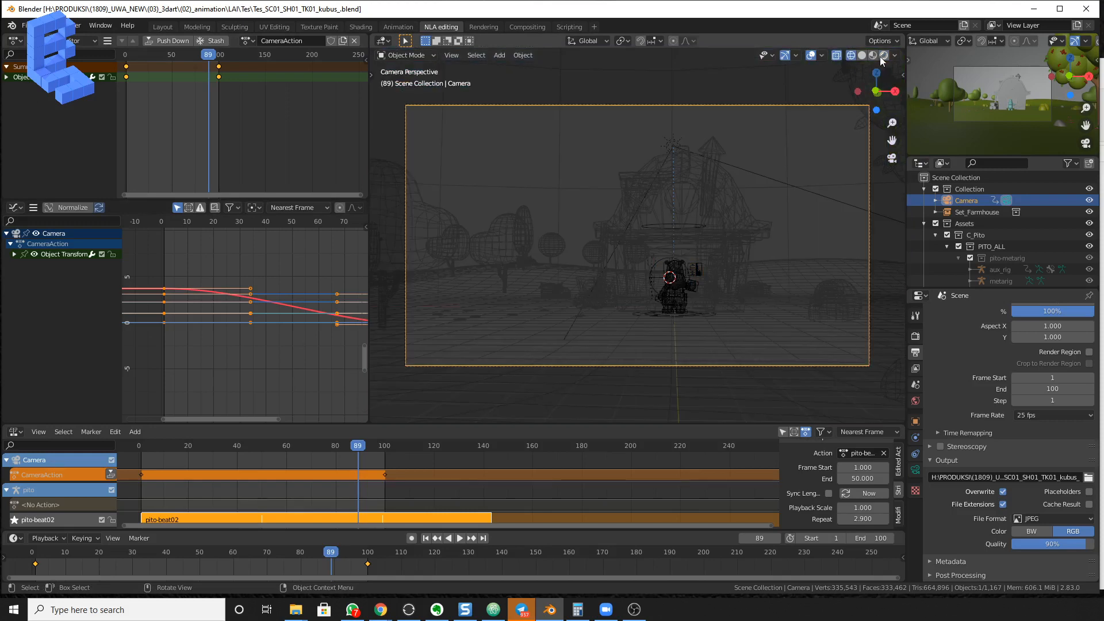
{"action": "left_click", "coordinate": [812, 57]}
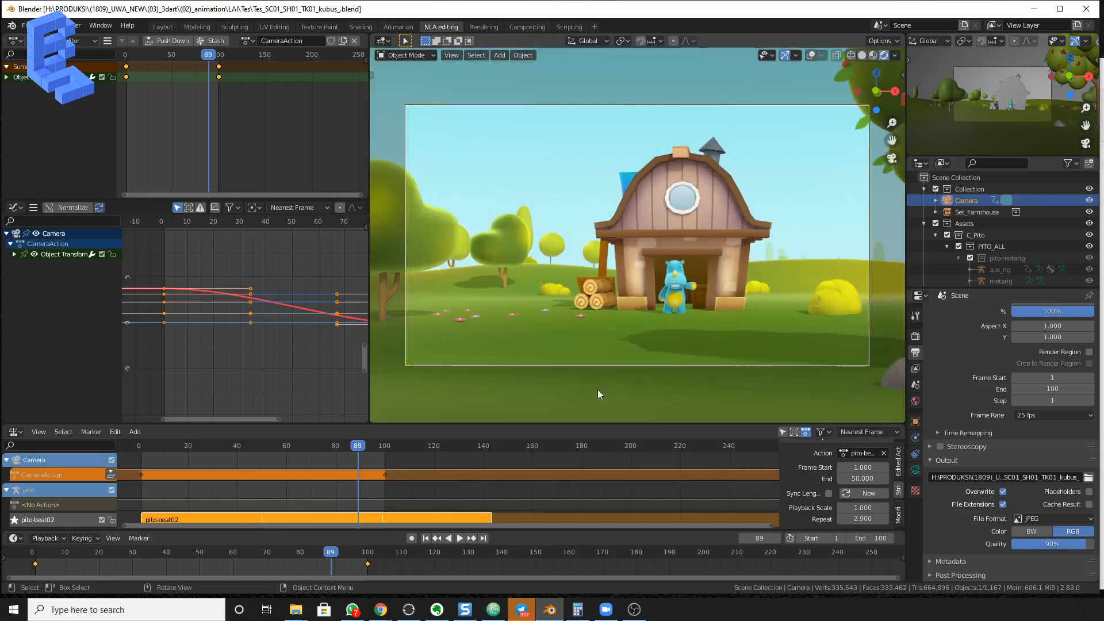
{"action": "key", "text": "space"}
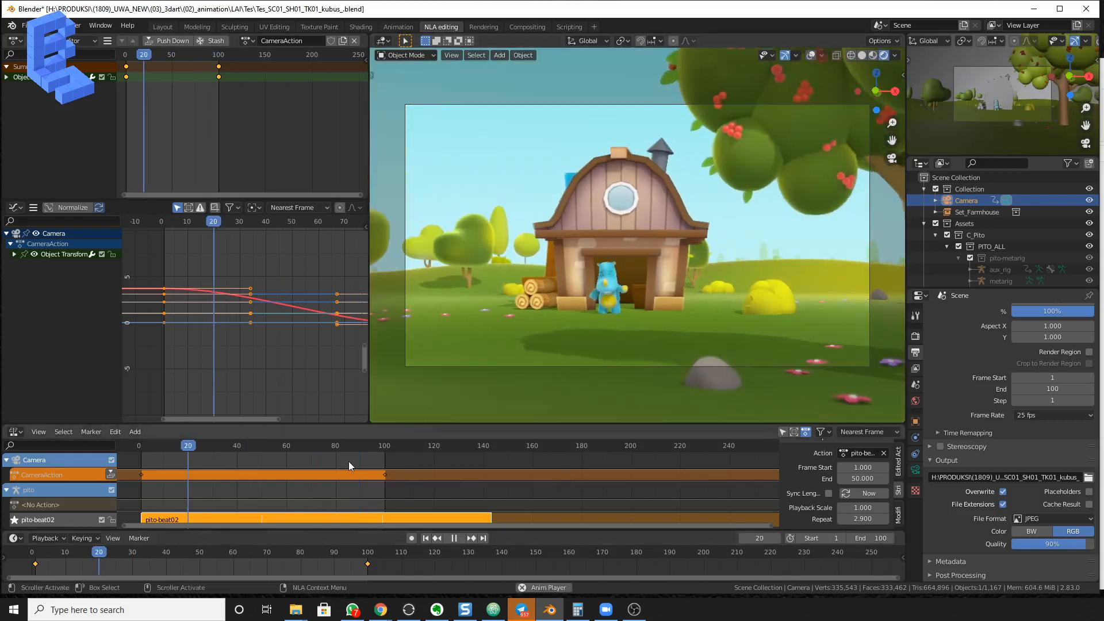
{"action": "key", "text": "space"}
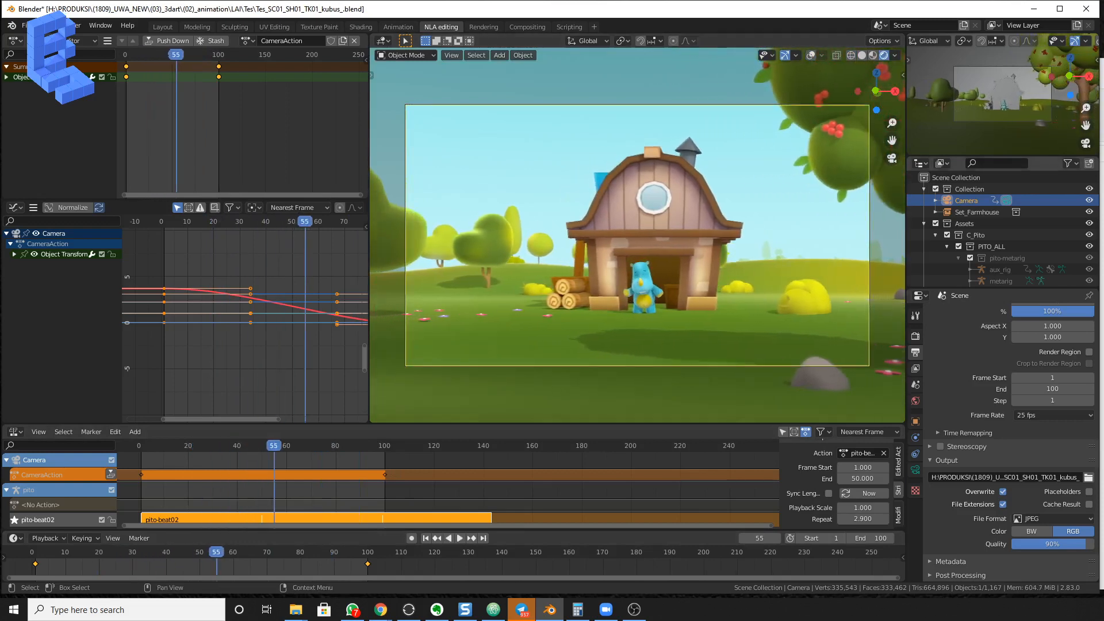